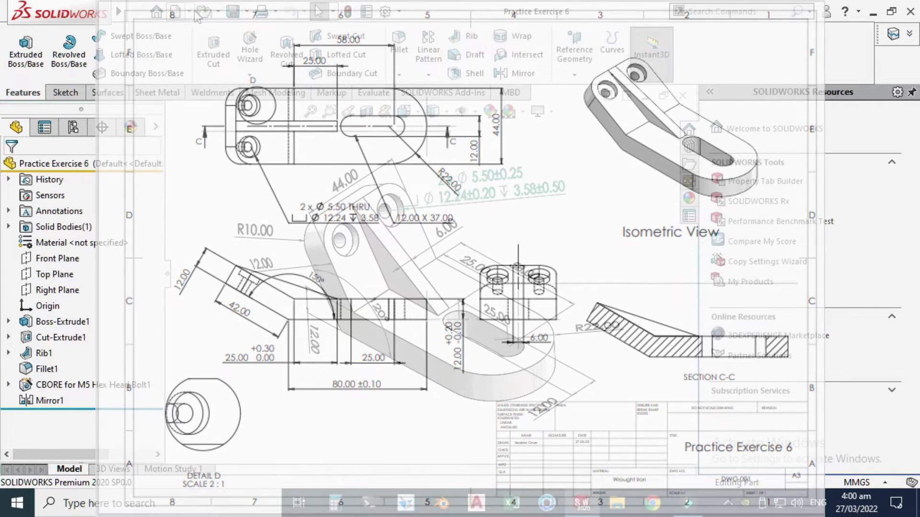
# Close the Welcome screen and make a new drawing from the Practice Exercise 6 part.
pyautogui.click(191, 11)
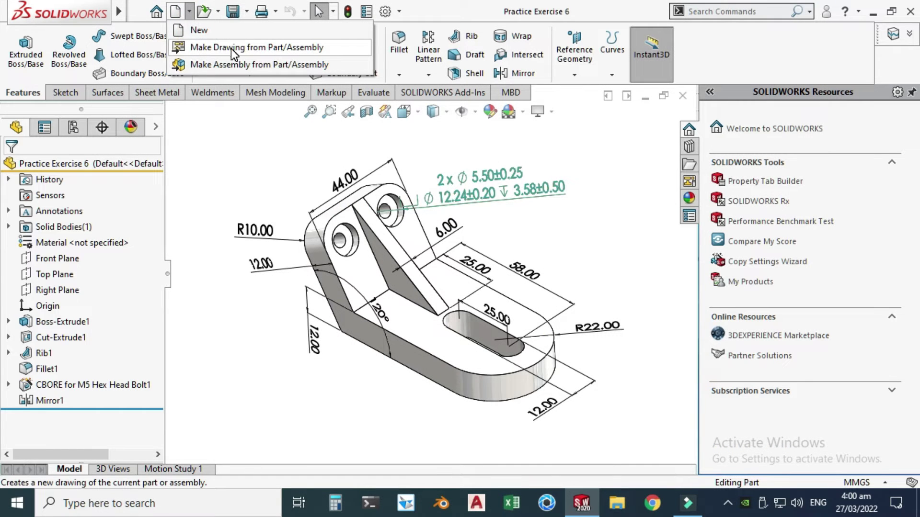
pyautogui.click(160, 18)
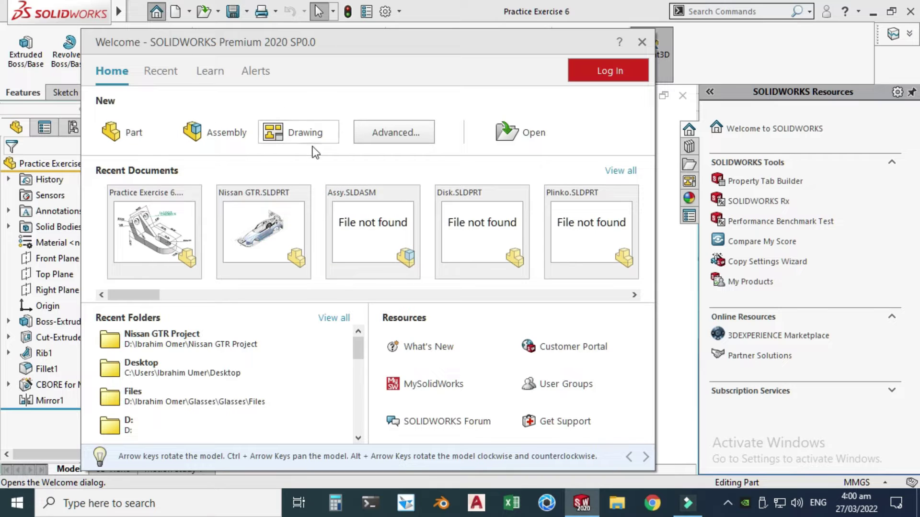
pyautogui.click(642, 42)
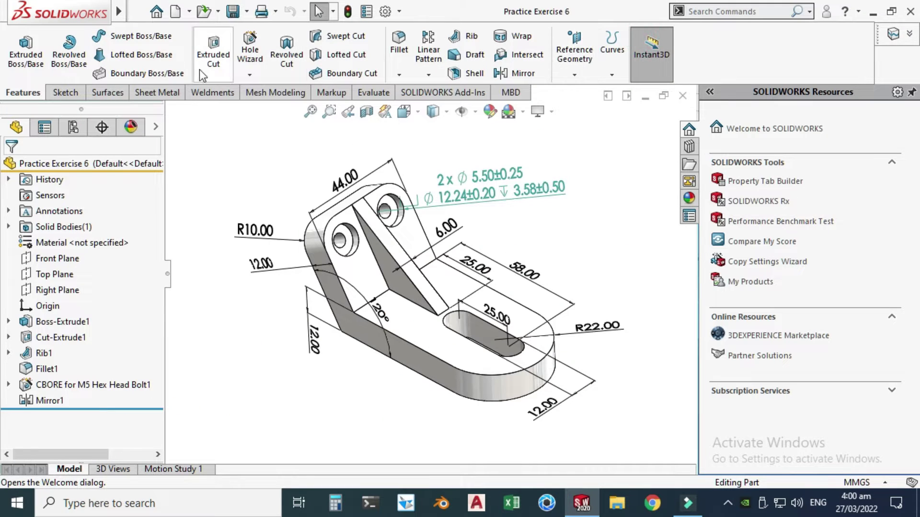
pyautogui.click(189, 13)
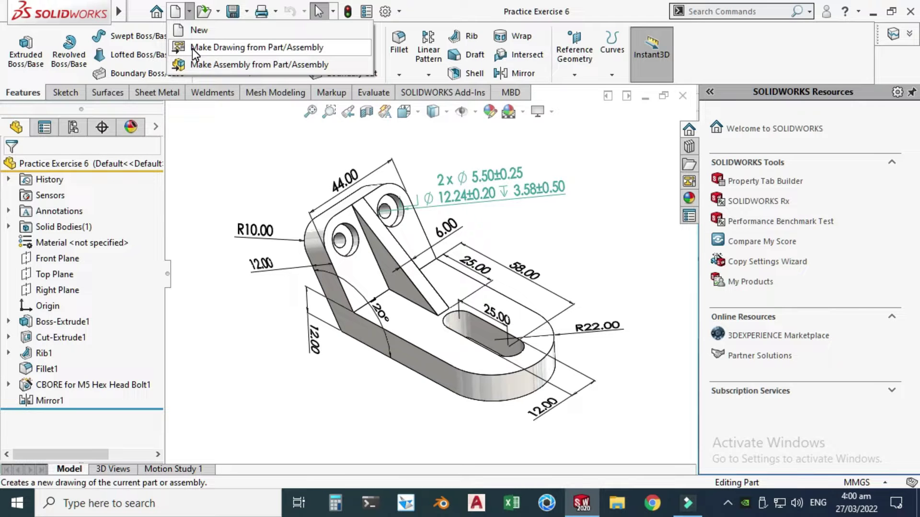
pyautogui.click(220, 48)
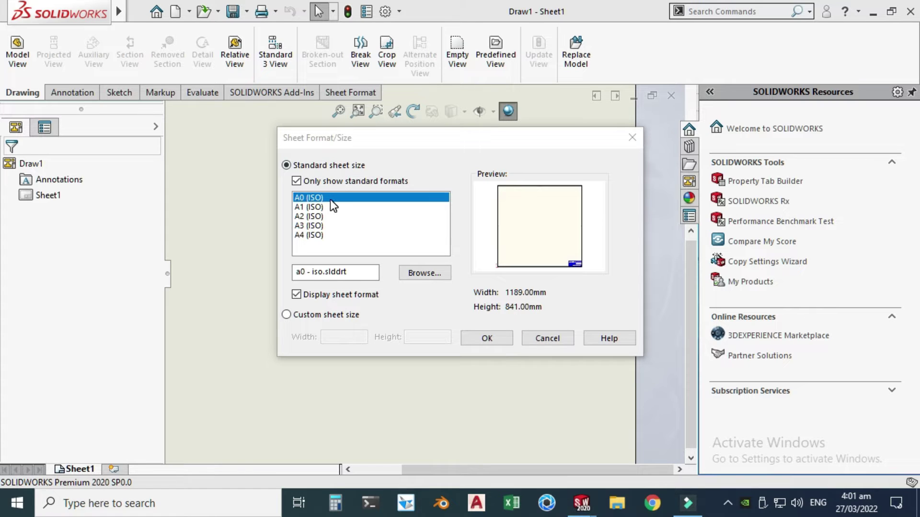
# Use the A3 (ISO) sheet size with its default sheet format.
pyautogui.click(299, 225)
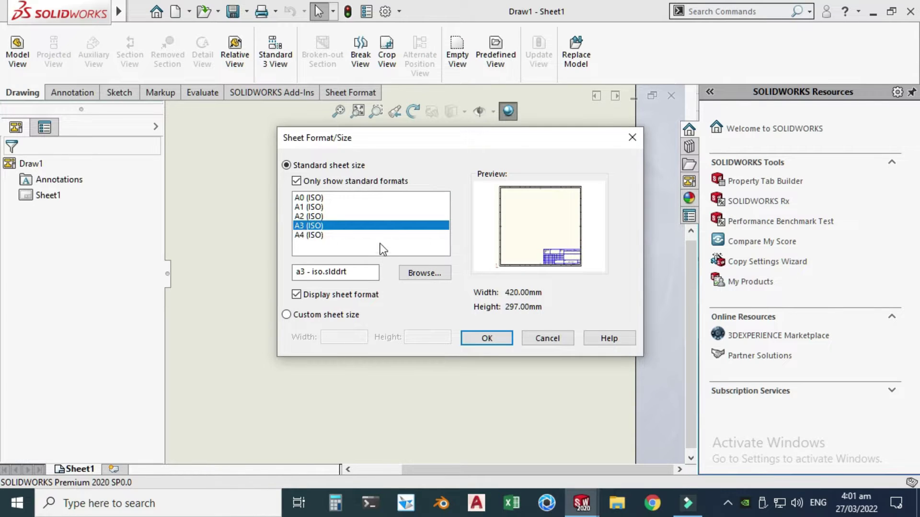
pyautogui.click(431, 271)
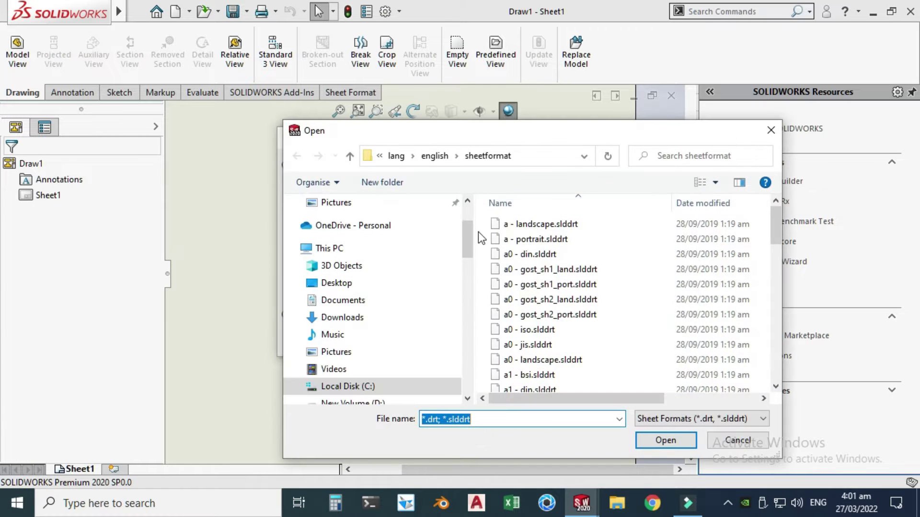
pyautogui.moveTo(778, 216); pyautogui.dragTo(756, 258)
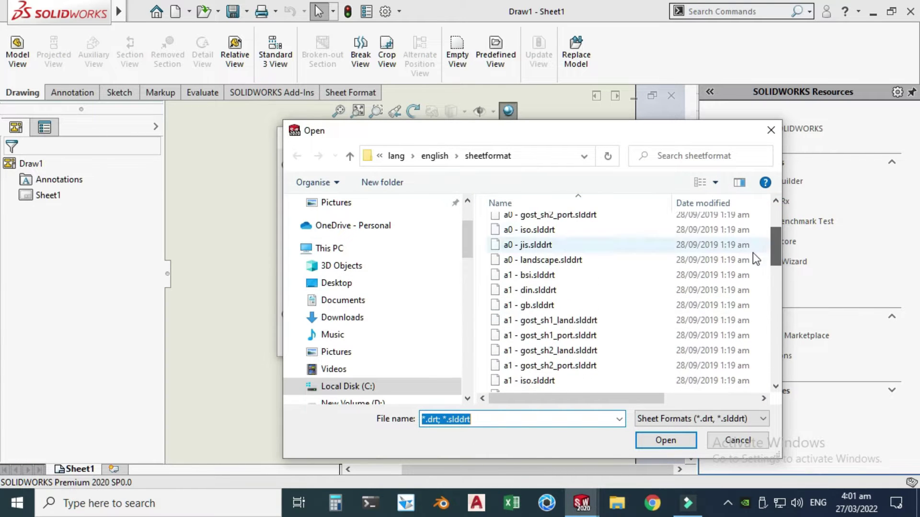
pyautogui.click(717, 445)
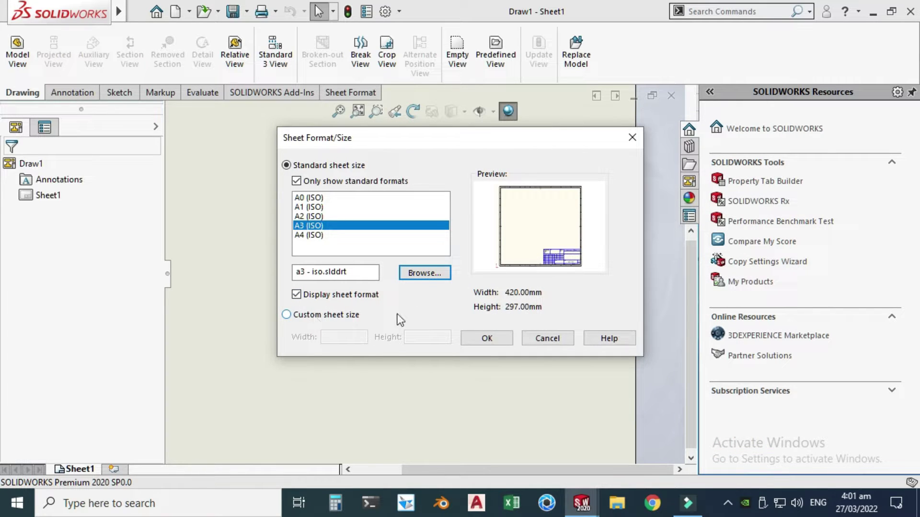
pyautogui.click(508, 338)
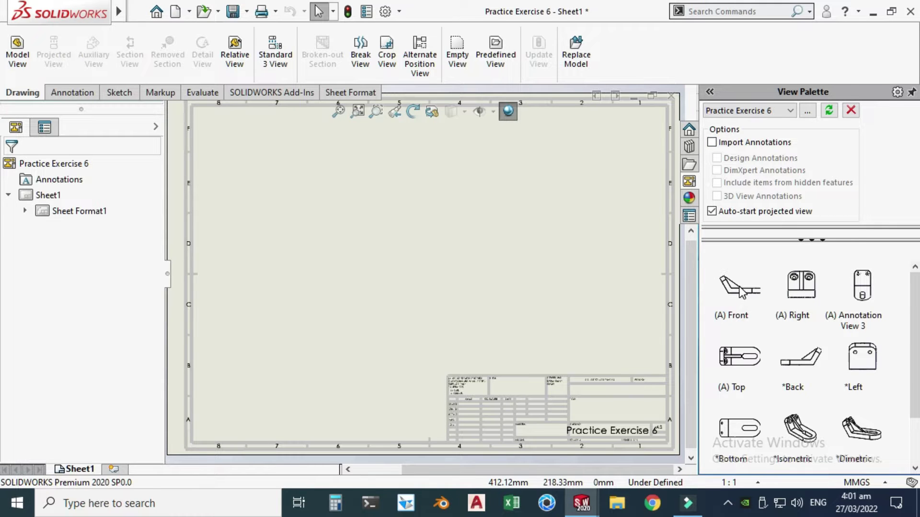
# Place the front view lower left, with top, right and isometric projections around it.
pyautogui.moveTo(742, 291); pyautogui.dragTo(341, 323)
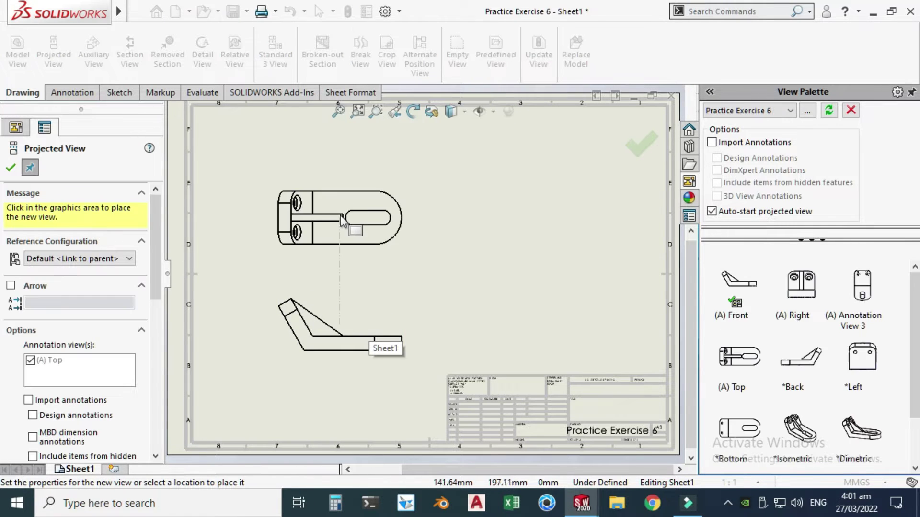
pyautogui.click(341, 177)
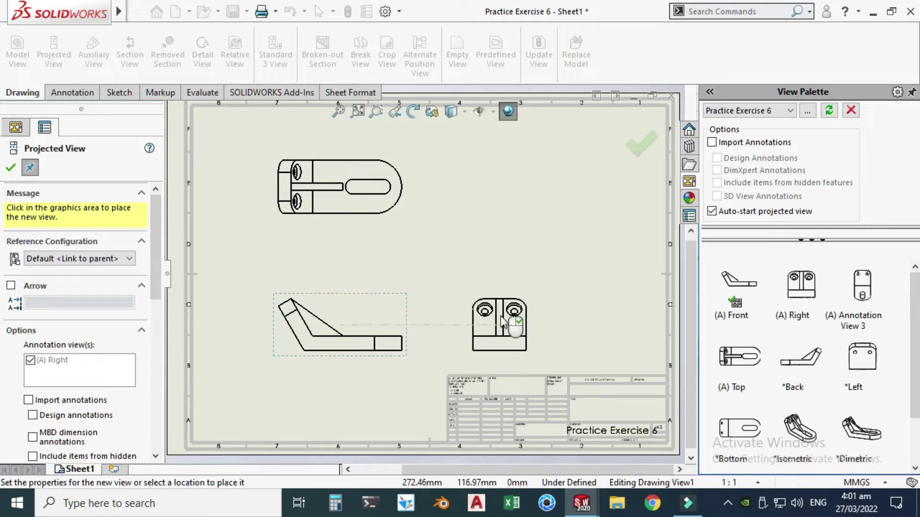
pyautogui.click(502, 322)
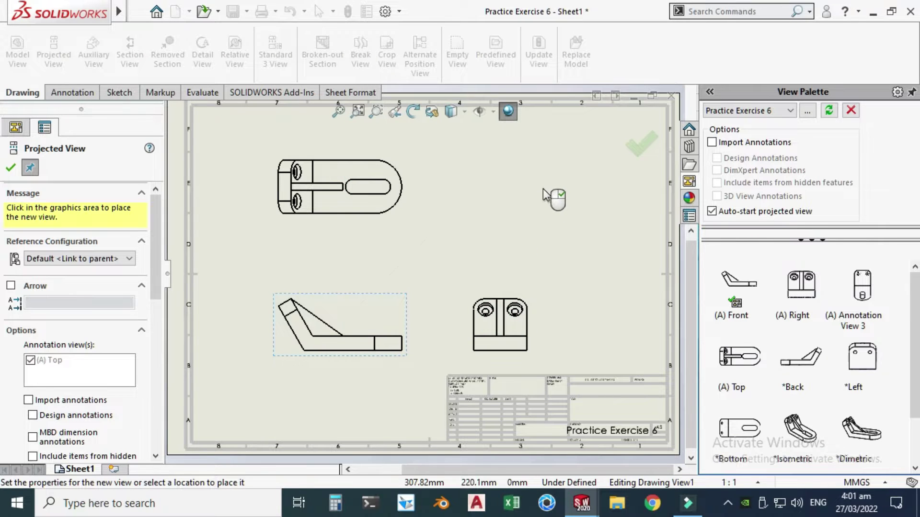
pyautogui.click(517, 226)
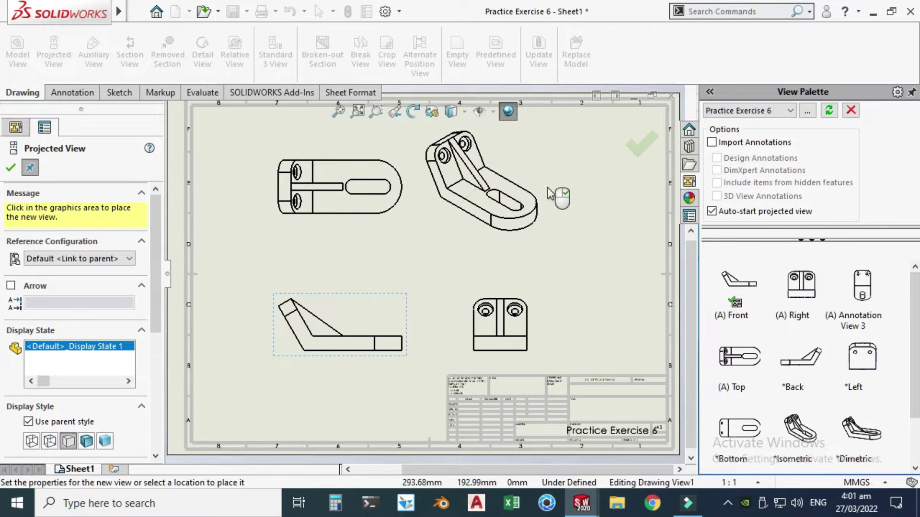
pyautogui.press('Escape')
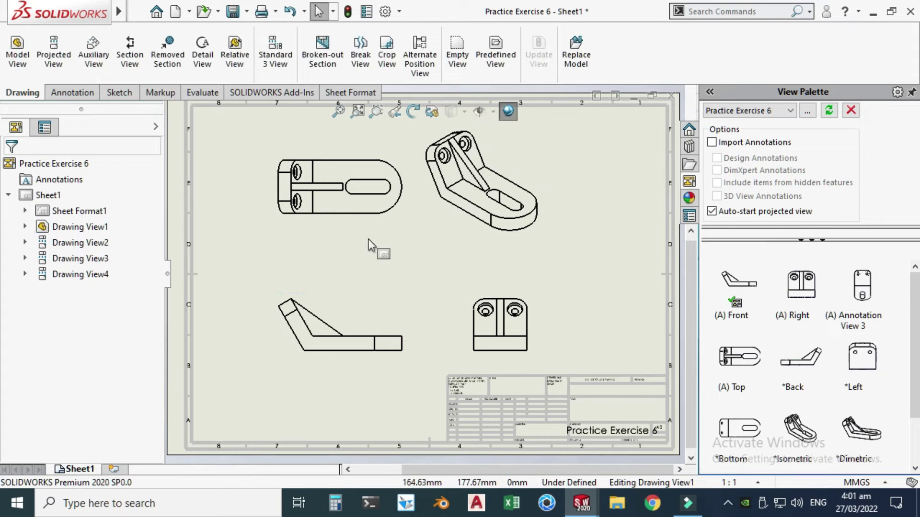
pyautogui.click(351, 214)
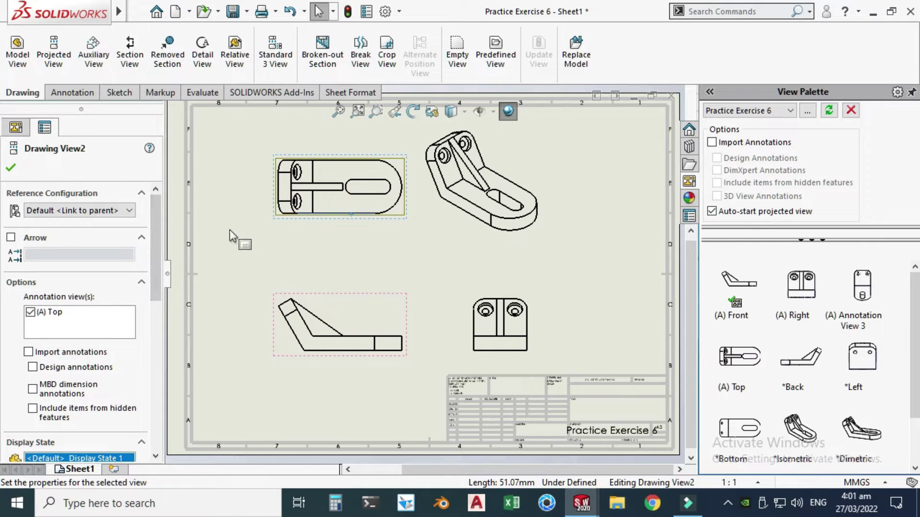
pyautogui.moveTo(151, 241); pyautogui.dragTo(159, 360)
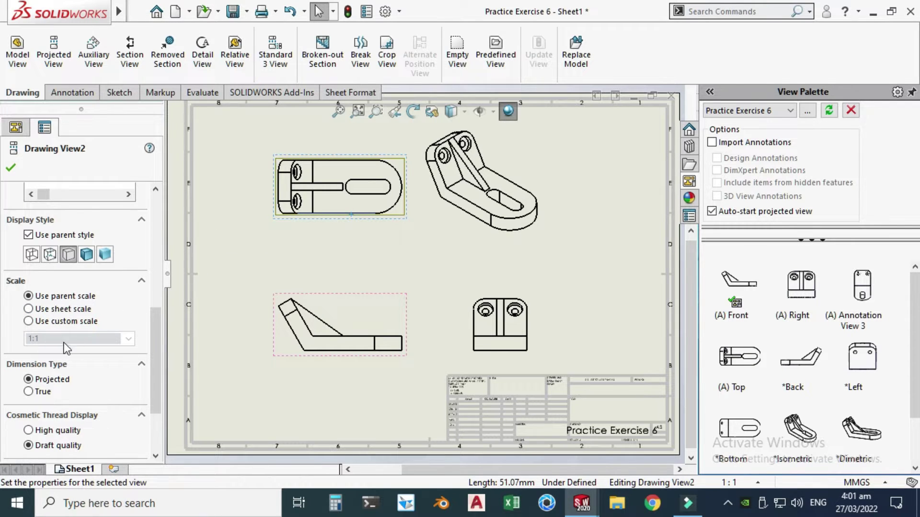
pyautogui.click(29, 321)
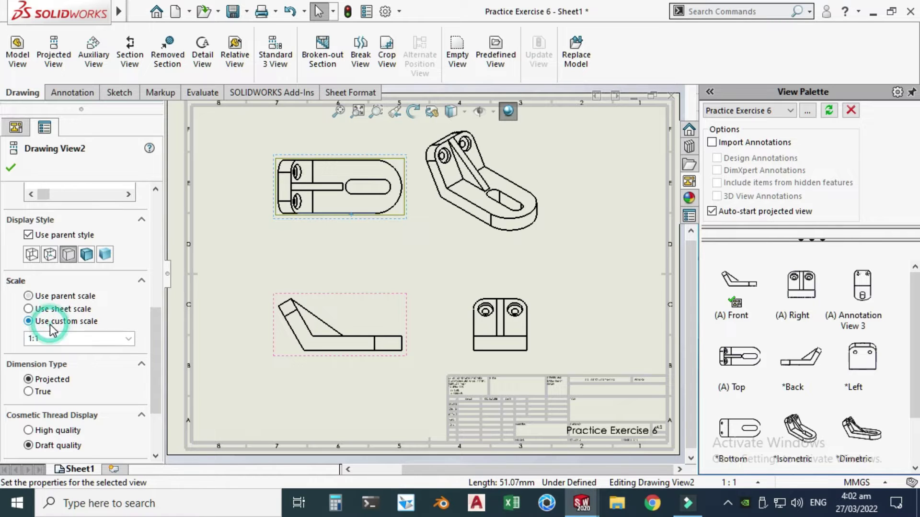
pyautogui.click(128, 338)
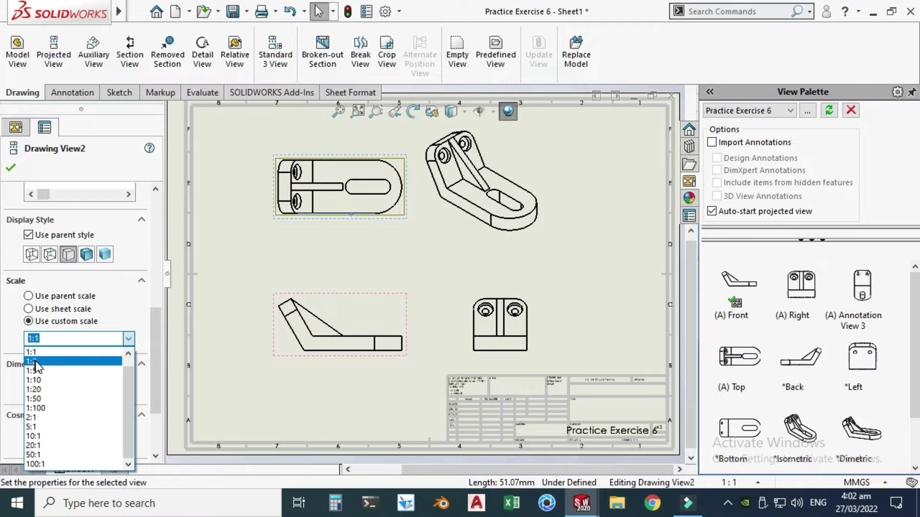
pyautogui.click(32, 362)
pyautogui.click(129, 338)
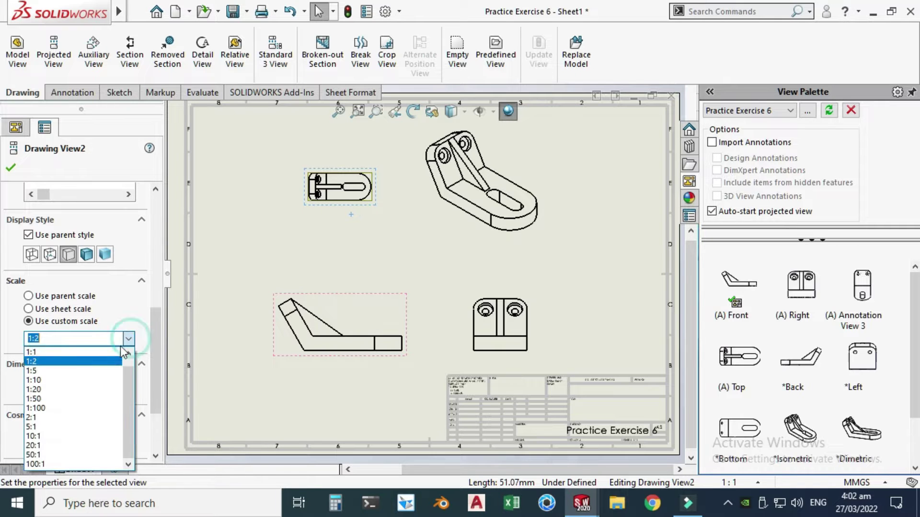
pyautogui.click(51, 415)
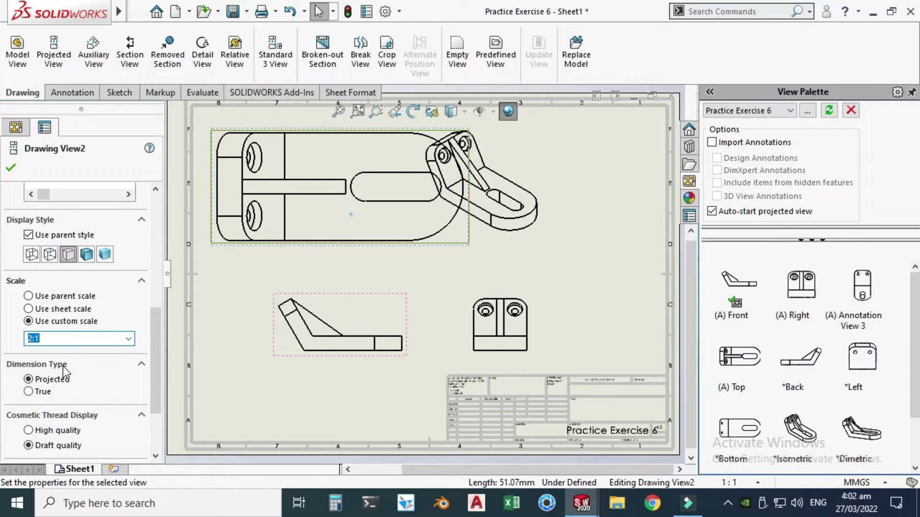
pyautogui.click(75, 337)
pyautogui.write('5')
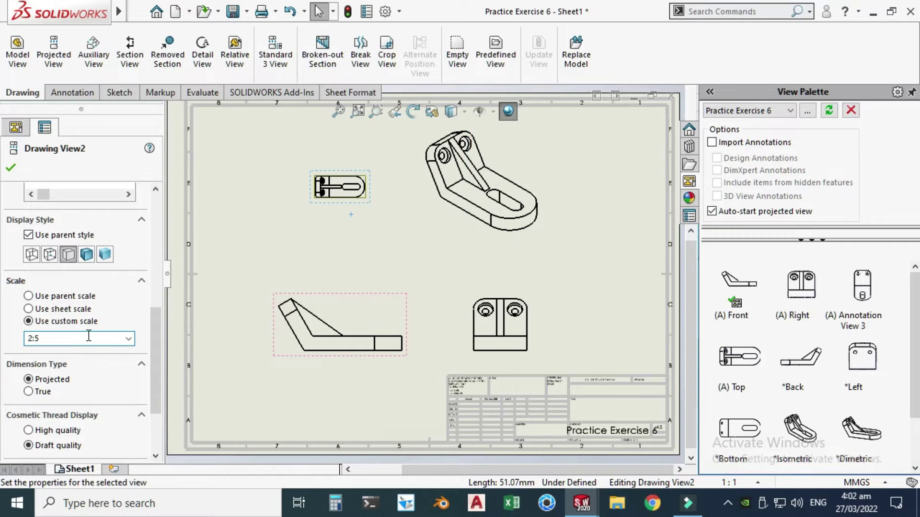
pyautogui.click(128, 339)
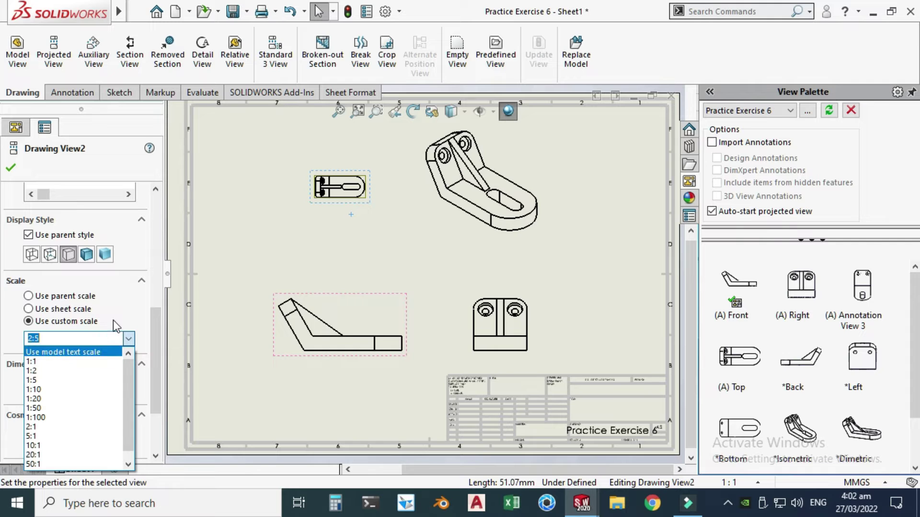
pyautogui.click(76, 361)
pyautogui.click(10, 167)
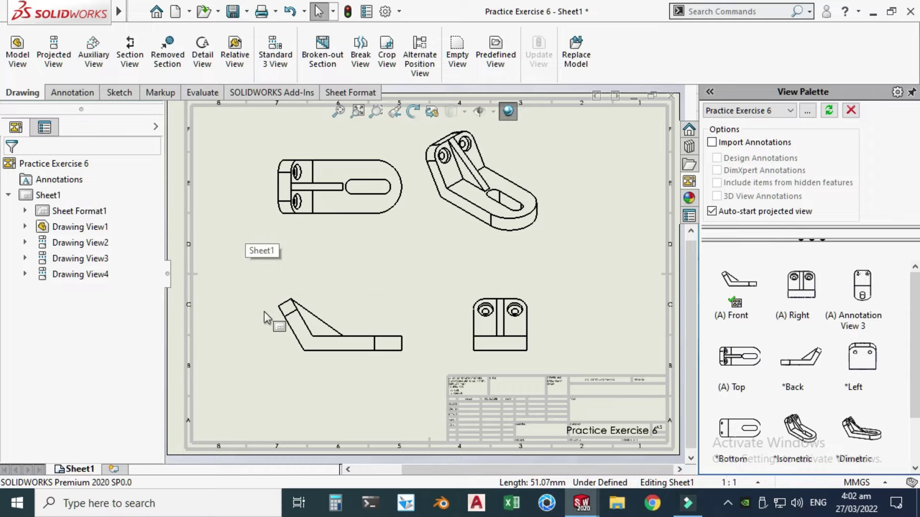
pyautogui.click(346, 350)
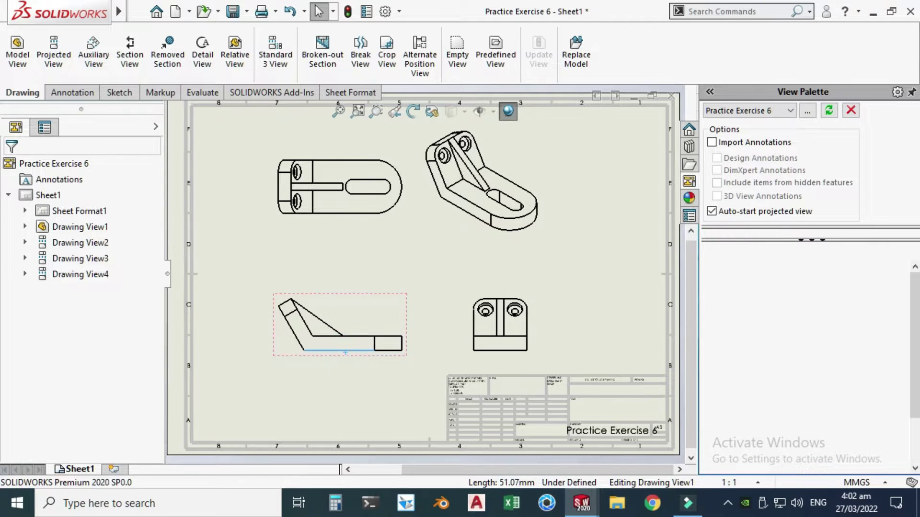
# Show hidden lines in the front view and the orthographic views.
pyautogui.click(288, 295)
pyautogui.moveTo(153, 222); pyautogui.dragTo(154, 320)
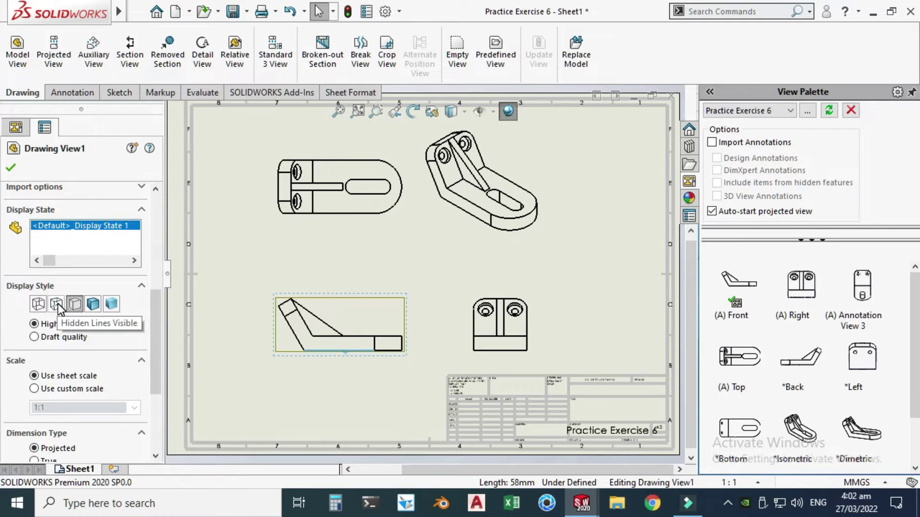
pyautogui.click(57, 304)
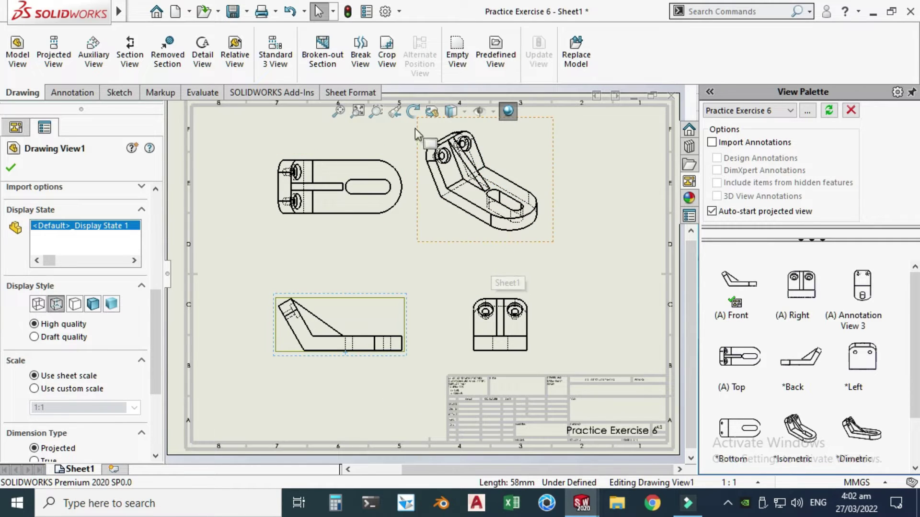
pyautogui.click(11, 167)
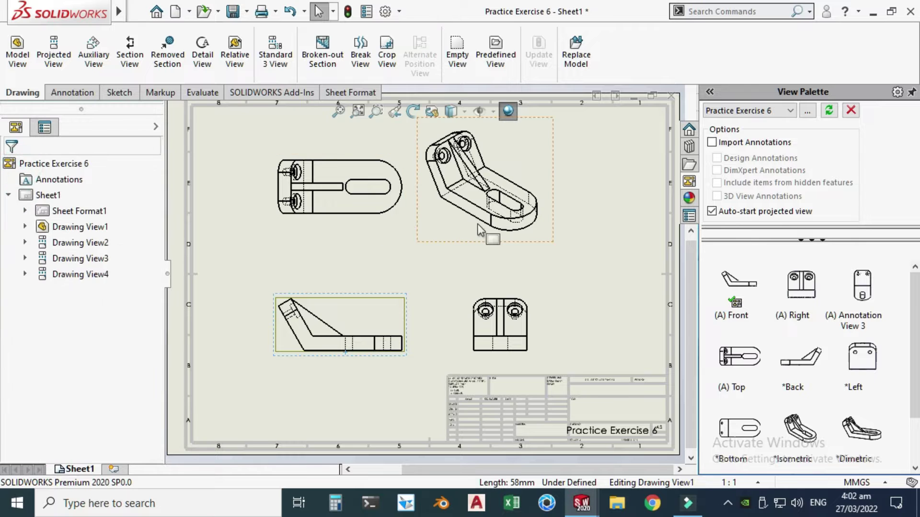
# Make the isometric view shaded with edges and high-quality cosmetic thread display.
pyautogui.click(479, 220)
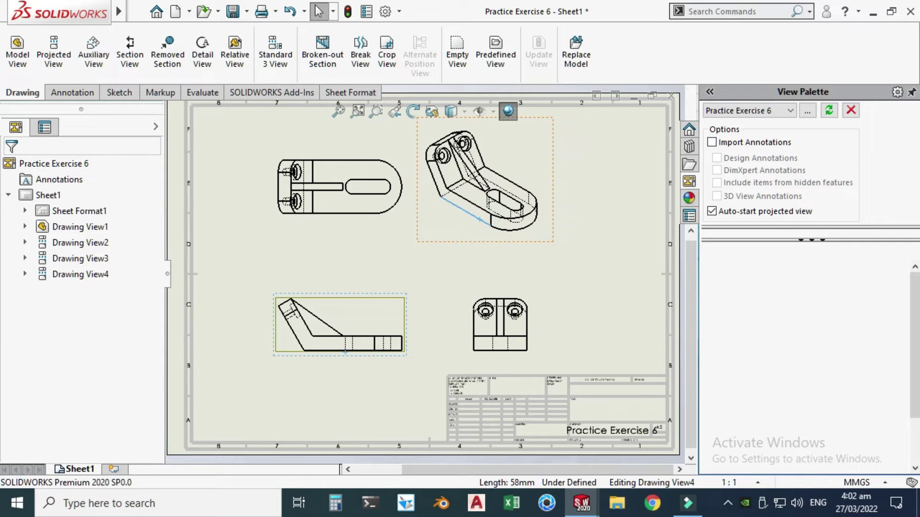
pyautogui.moveTo(151, 211)
pyautogui.mouseDown()
pyautogui.moveTo(161, 279)
pyautogui.moveTo(161, 265)
pyautogui.mouseUp()
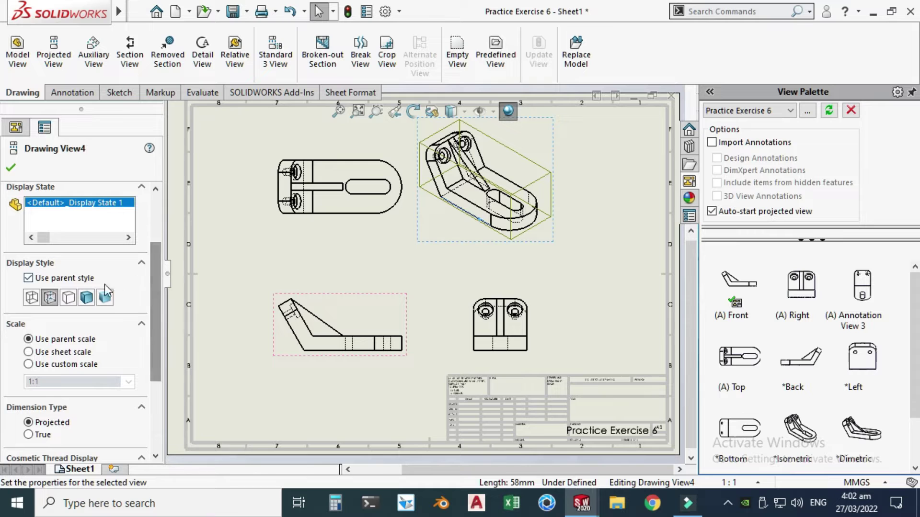
pyautogui.click(87, 297)
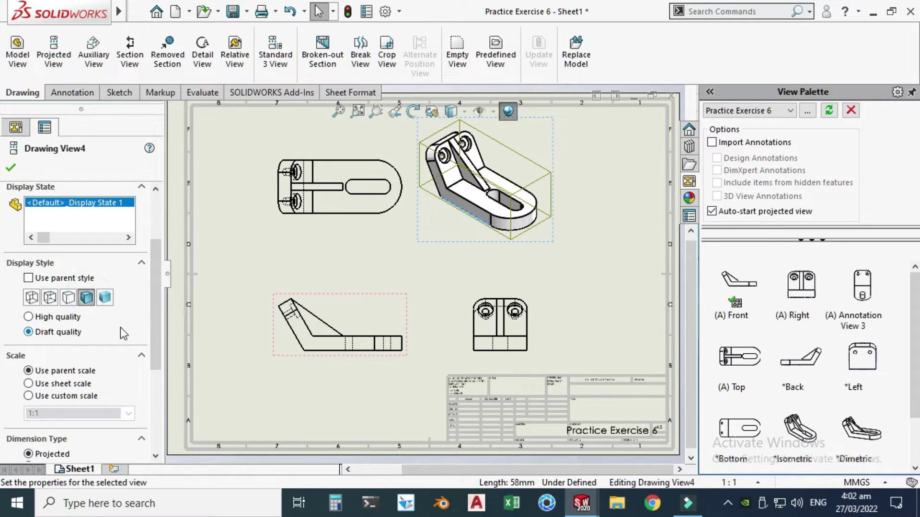
pyautogui.moveTo(154, 311); pyautogui.dragTo(148, 363)
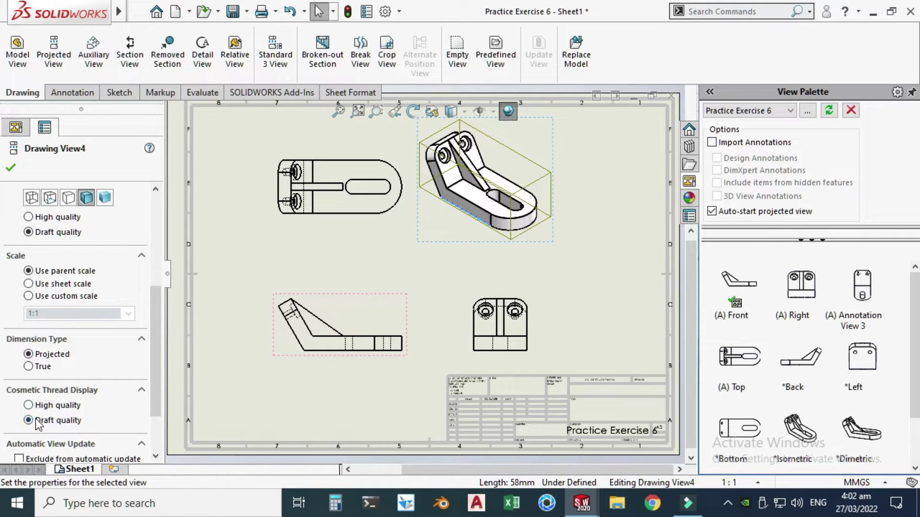
pyautogui.click(59, 405)
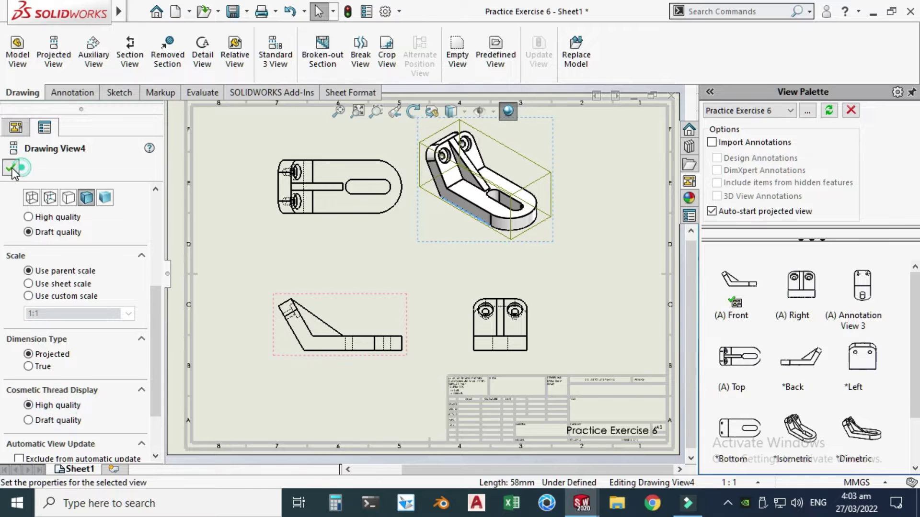
pyautogui.click(10, 167)
# Move the isometric view further toward the sheet's upper-right corner.
pyautogui.press('f')
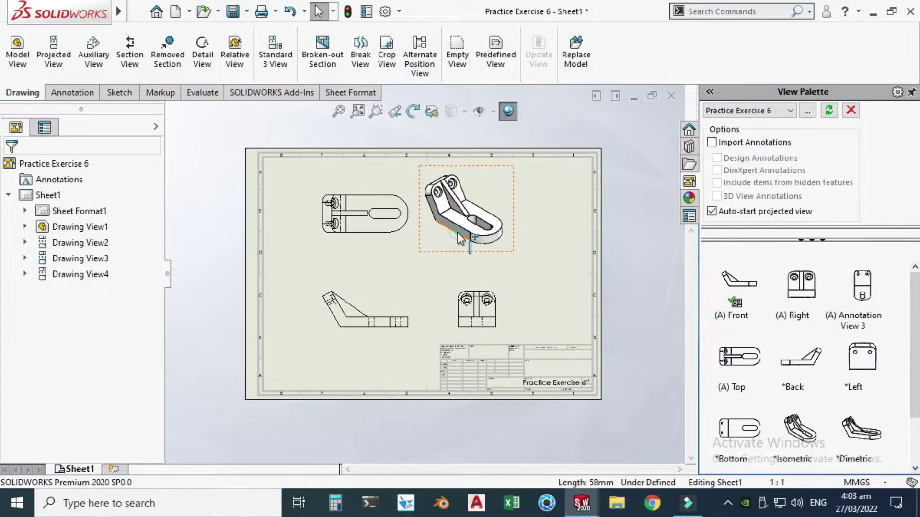
pyautogui.moveTo(461, 240); pyautogui.dragTo(530, 250)
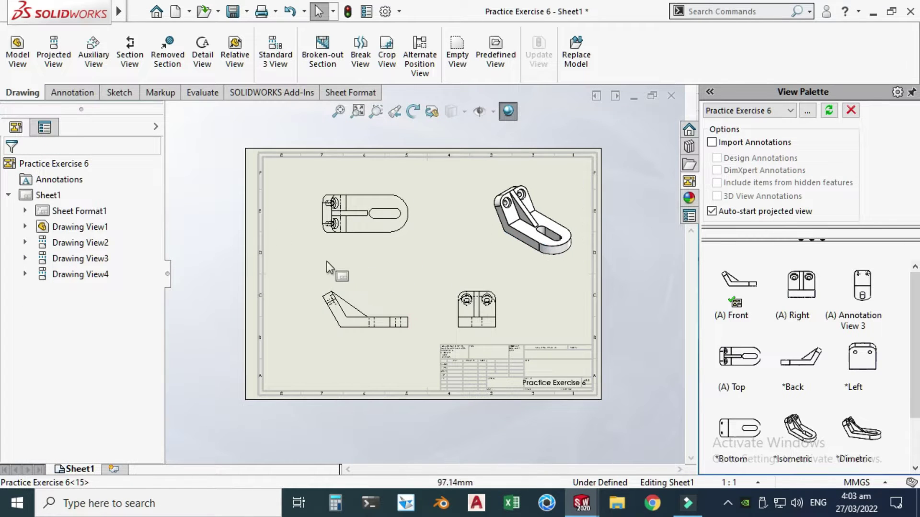
pyautogui.scroll(-2, 327, 262)
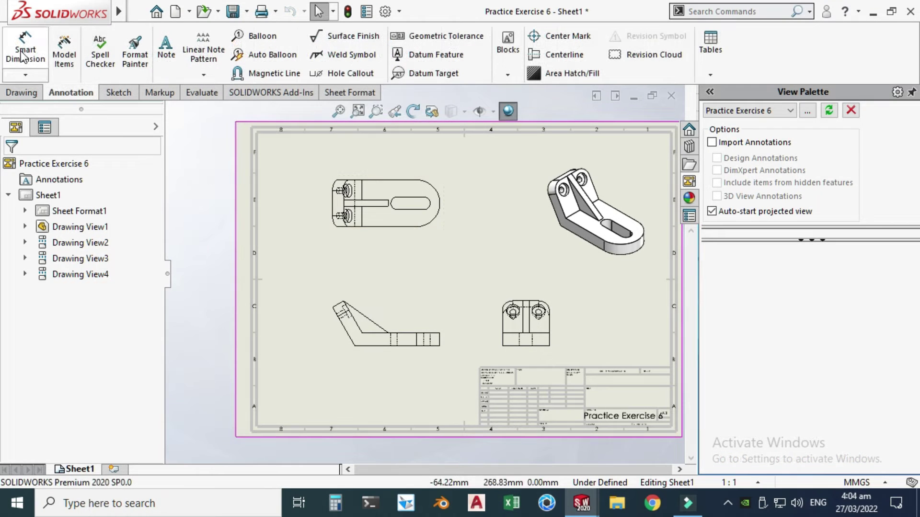
# Autodimension the top view with baseline horizontal and vertical schemes.
pyautogui.click(26, 53)
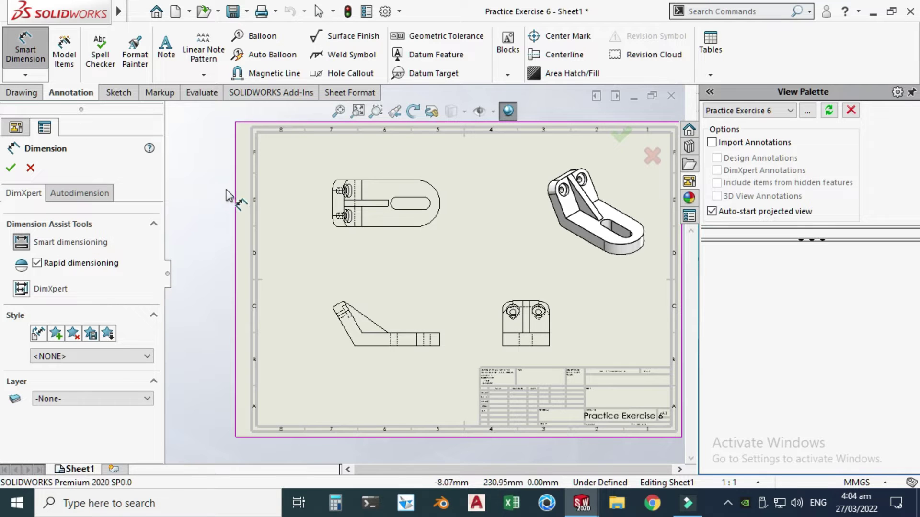
pyautogui.click(80, 193)
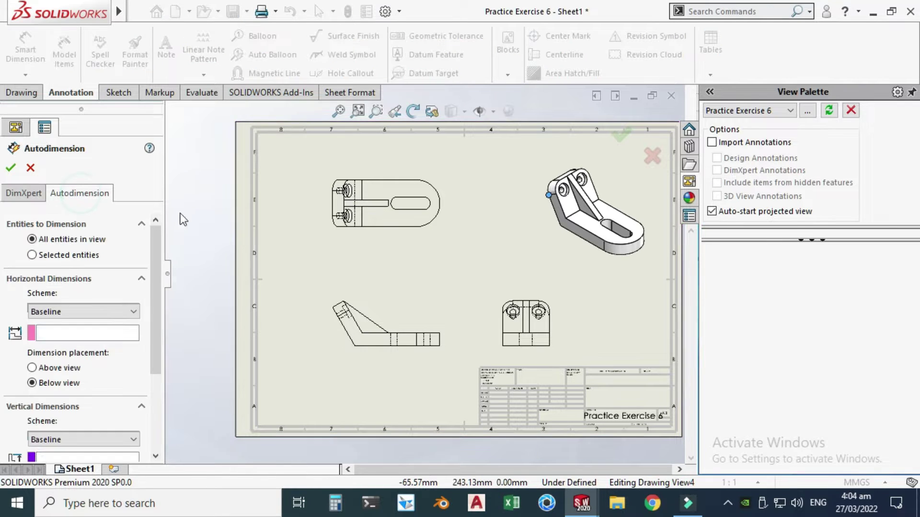
pyautogui.click(386, 229)
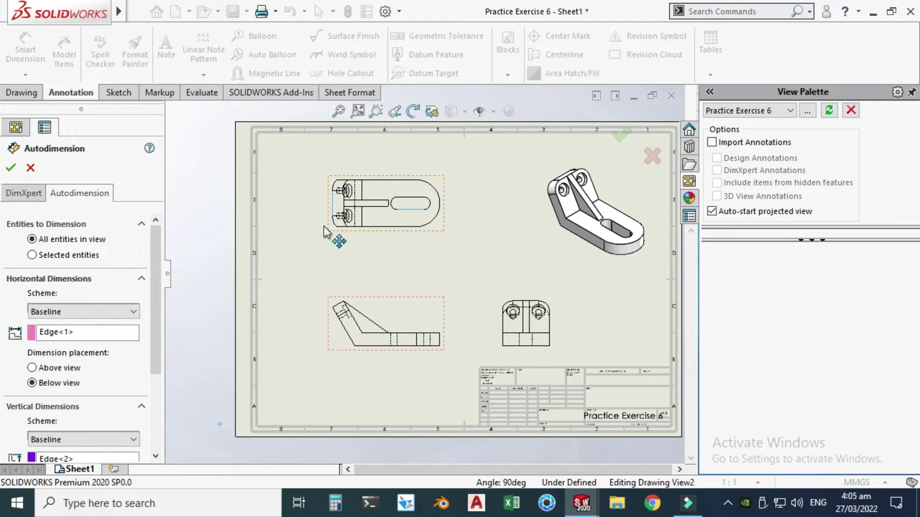
pyautogui.moveTo(154, 247); pyautogui.dragTo(147, 354)
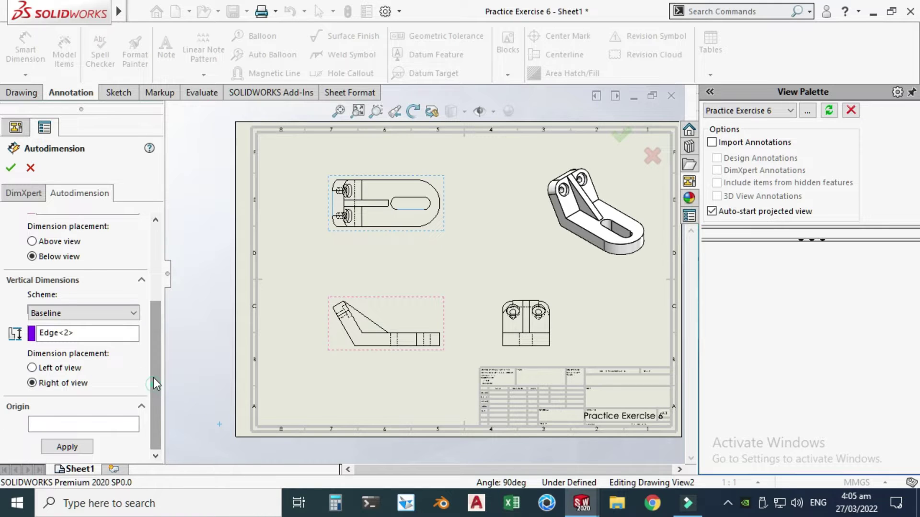
pyautogui.moveTo(154, 377); pyautogui.dragTo(153, 318)
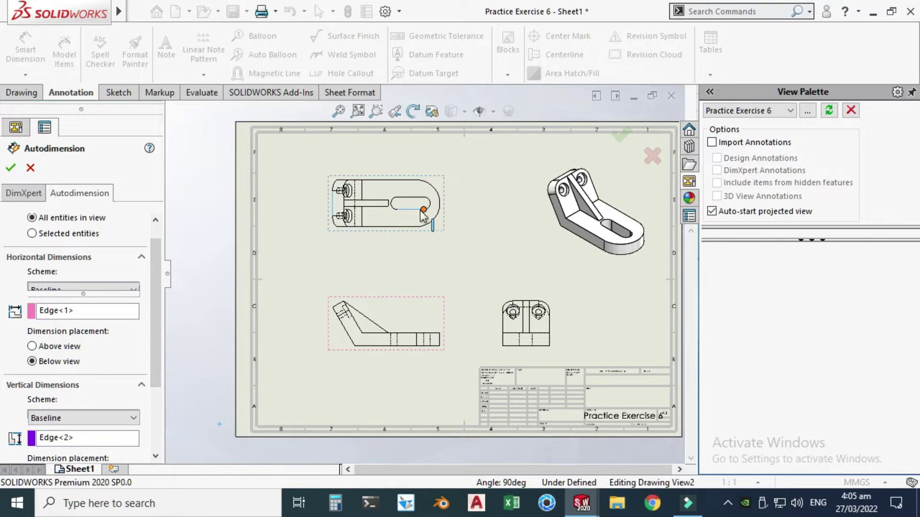
pyautogui.moveTo(153, 283); pyautogui.dragTo(152, 370)
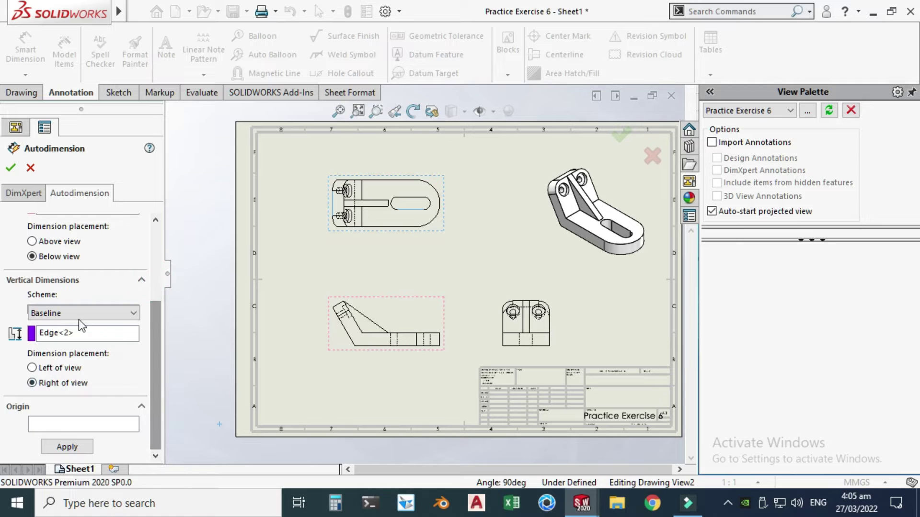
pyautogui.click(10, 167)
pyautogui.scroll(-1, 392, 168)
pyautogui.press('f')
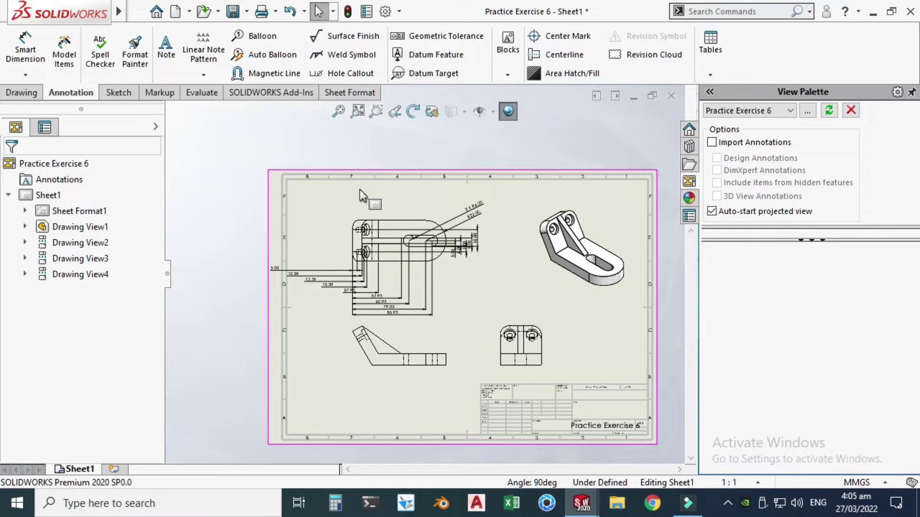
# Auto-arrange the top view's dimensions, then undo to remove the automatic dimensions.
pyautogui.scroll(-1, 363, 195)
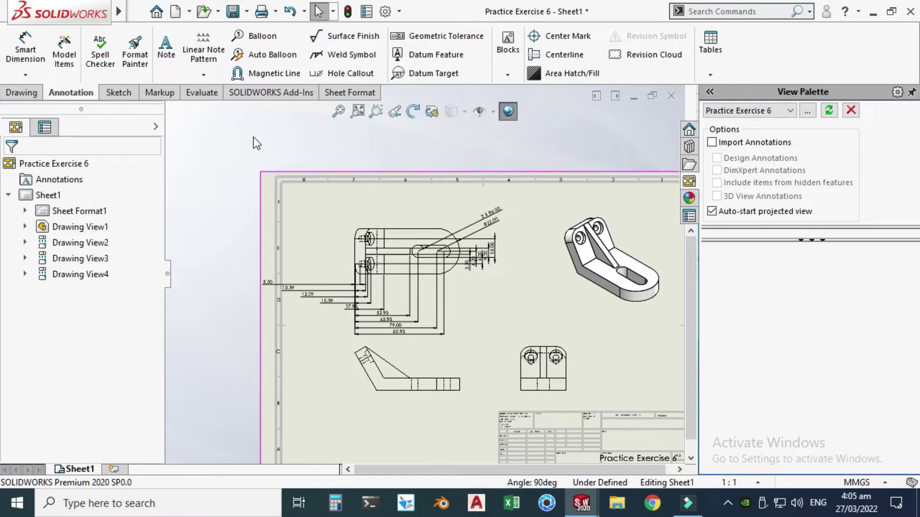
pyautogui.moveTo(236, 145)
pyautogui.mouseDown()
pyautogui.moveTo(339, 240)
pyautogui.moveTo(489, 341)
pyautogui.moveTo(541, 345)
pyautogui.mouseUp()
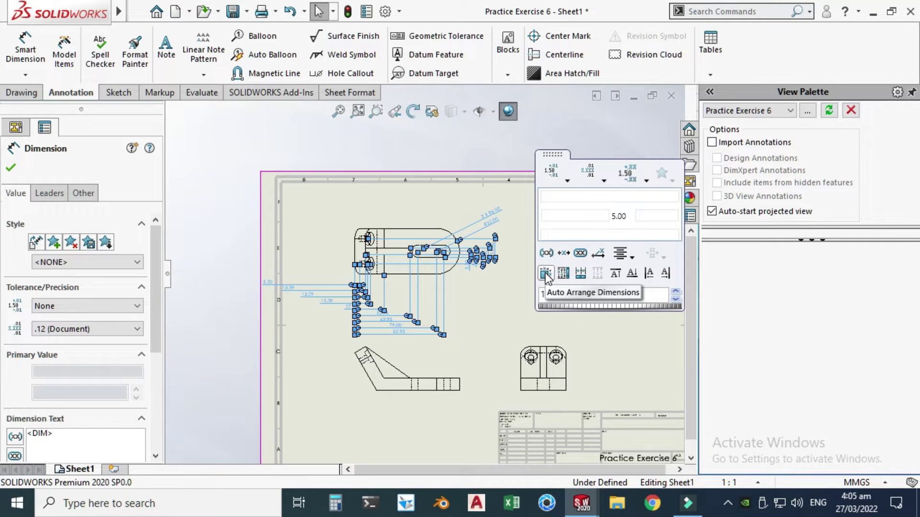
pyautogui.click(546, 273)
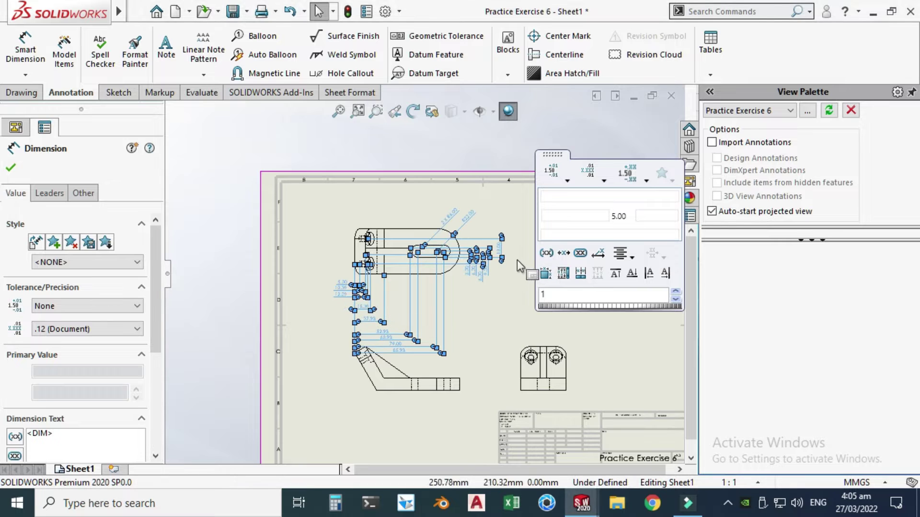
pyautogui.click(511, 277)
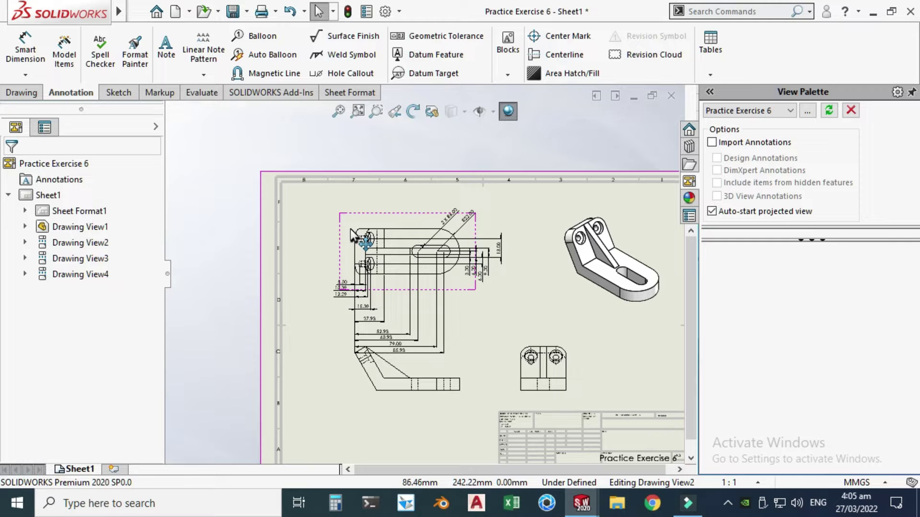
pyautogui.hotkey('ctrl', 'z')
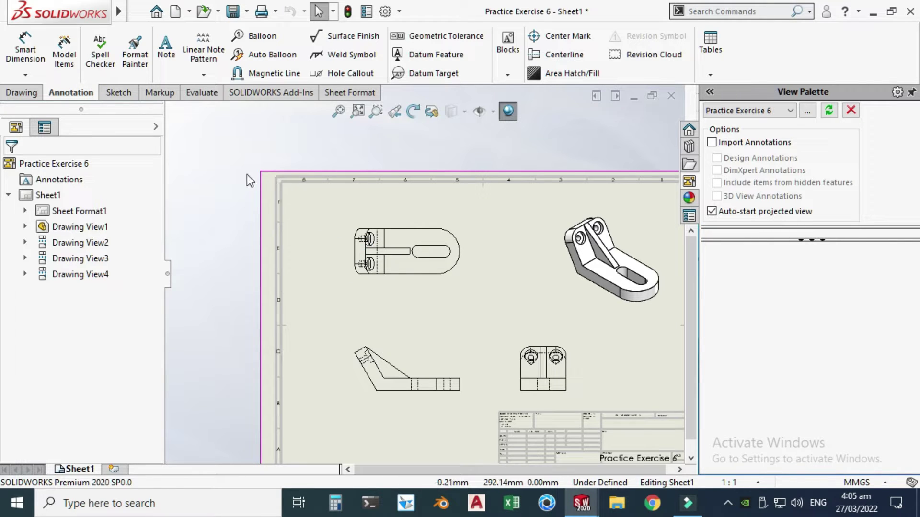
# Import entire-model dimensions into all views, including items from hidden features.
pyautogui.click(65, 59)
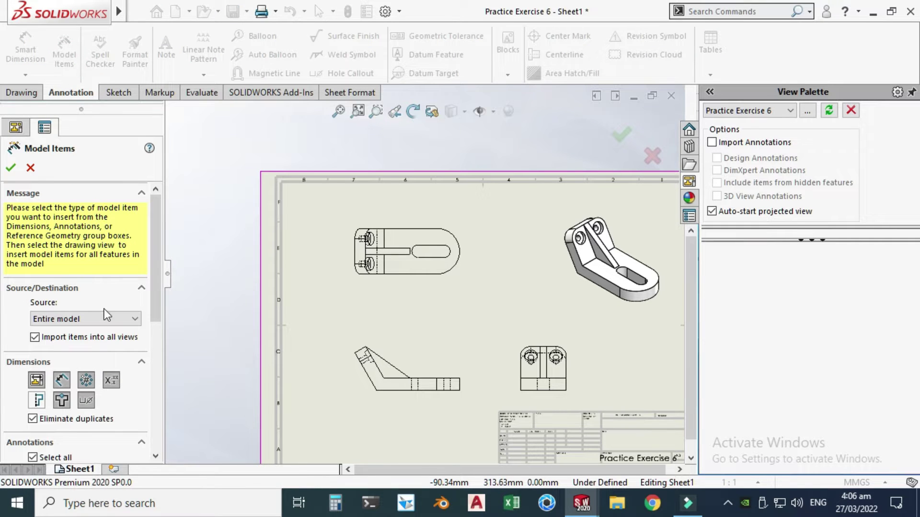
pyautogui.click(77, 319)
pyautogui.click(72, 331)
pyautogui.scroll(-3, 14, 264)
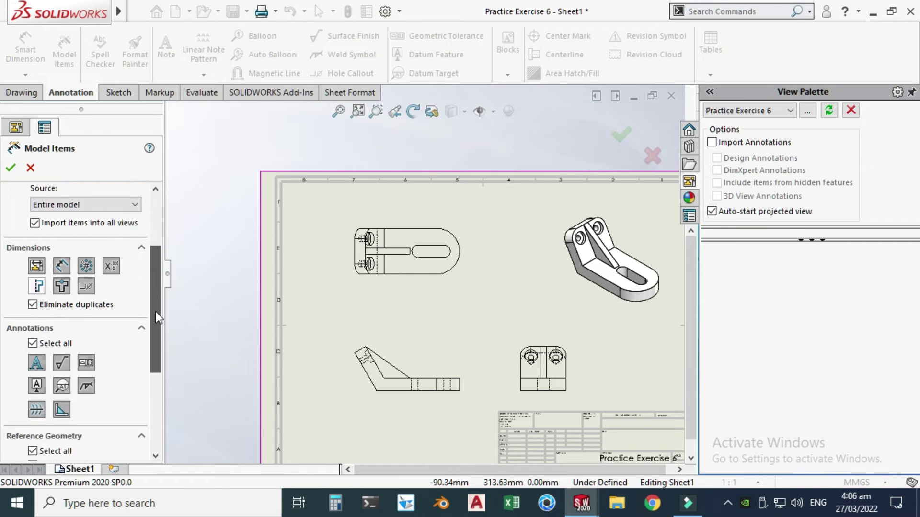
pyautogui.moveTo(153, 280); pyautogui.dragTo(153, 356)
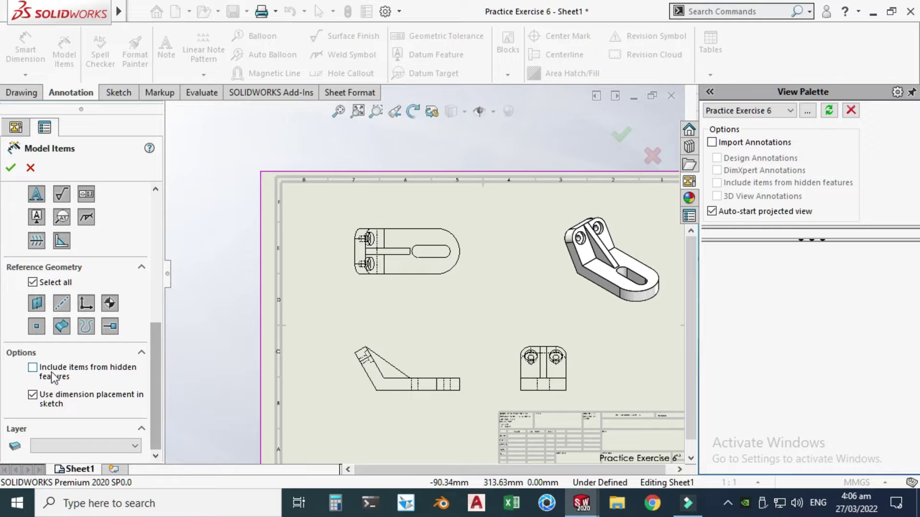
pyautogui.click(33, 368)
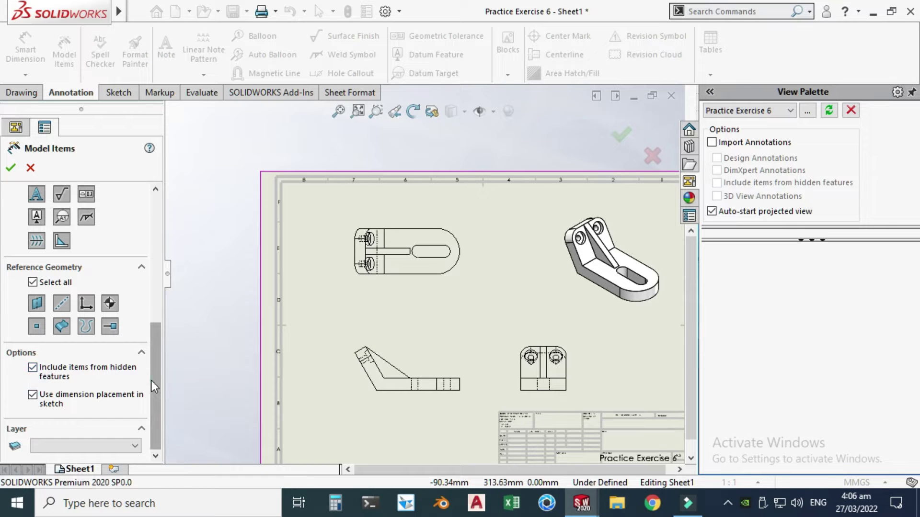
pyautogui.moveTo(152, 380); pyautogui.dragTo(152, 251)
pyautogui.click(10, 169)
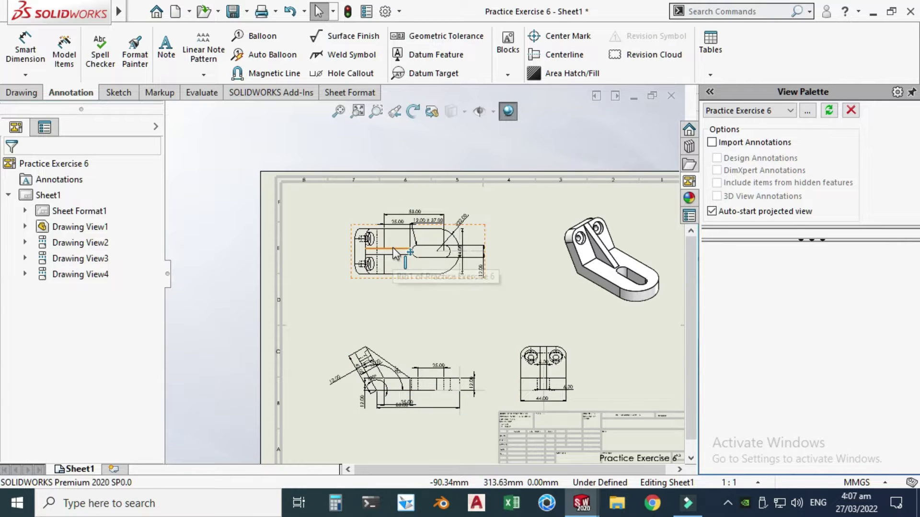
# Auto-arrange the imported dimensions and delete the extra 120° arc and redundant 12.00 dimension.
pyautogui.scroll(1, 393, 248)
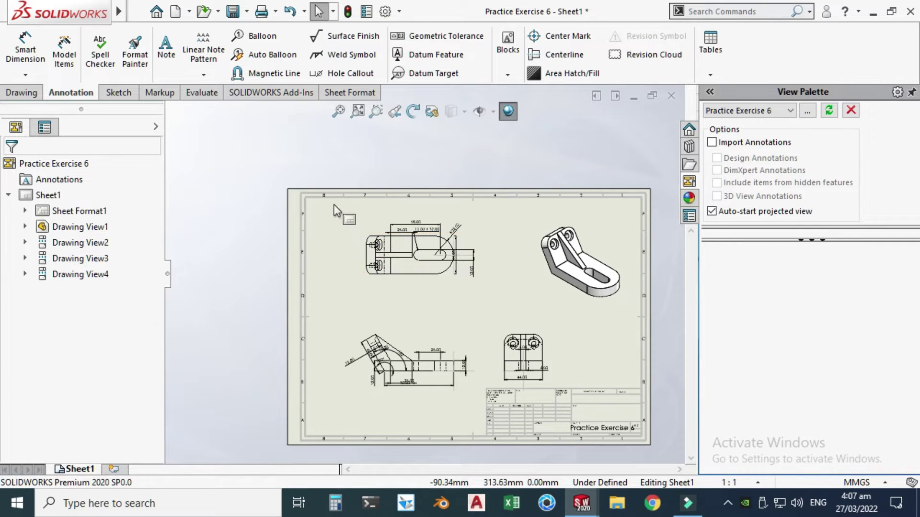
pyautogui.moveTo(312, 170)
pyautogui.mouseDown()
pyautogui.moveTo(517, 398)
pyautogui.moveTo(577, 431)
pyautogui.moveTo(566, 423)
pyautogui.mouseUp()
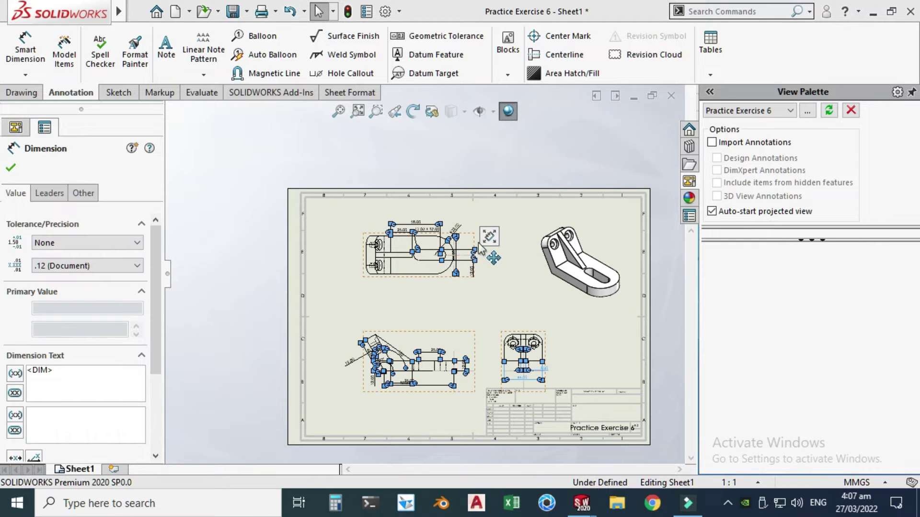
pyautogui.moveTo(482, 247)
pyautogui.click(489, 210)
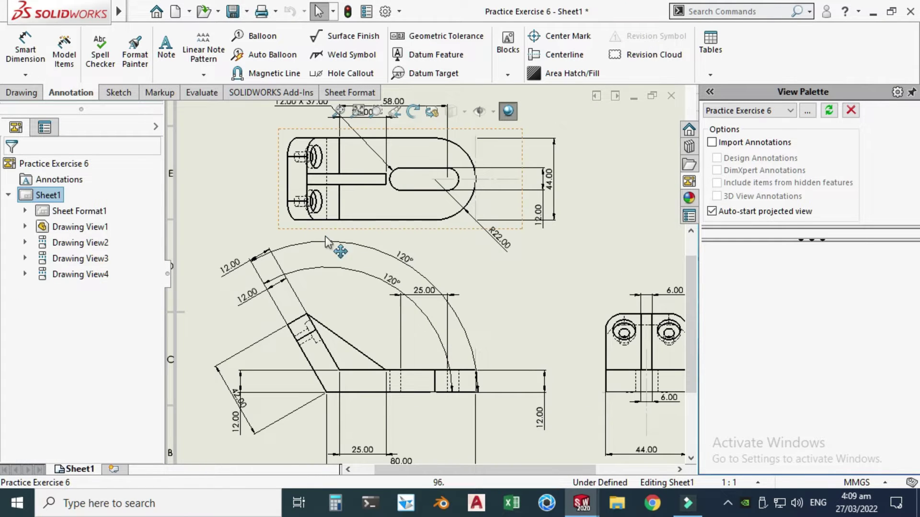
pyautogui.click(393, 253)
pyautogui.press('Delete')
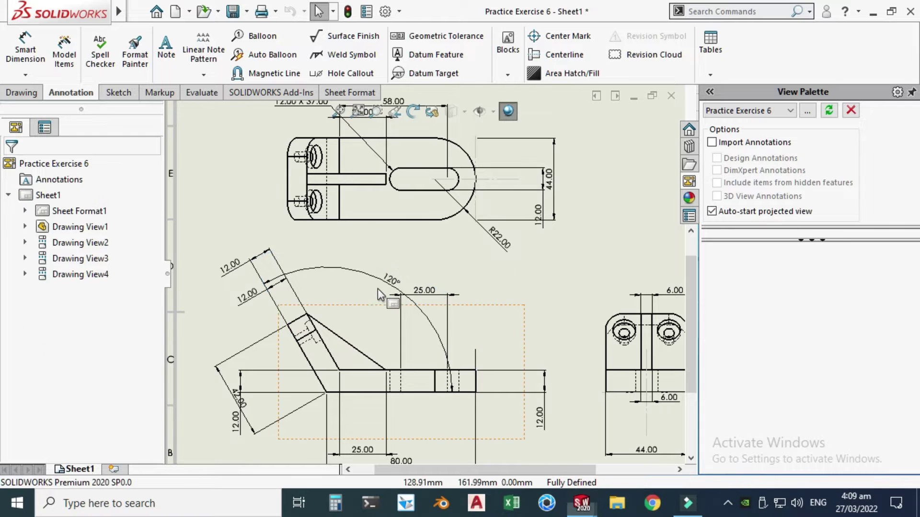
pyautogui.click(246, 268)
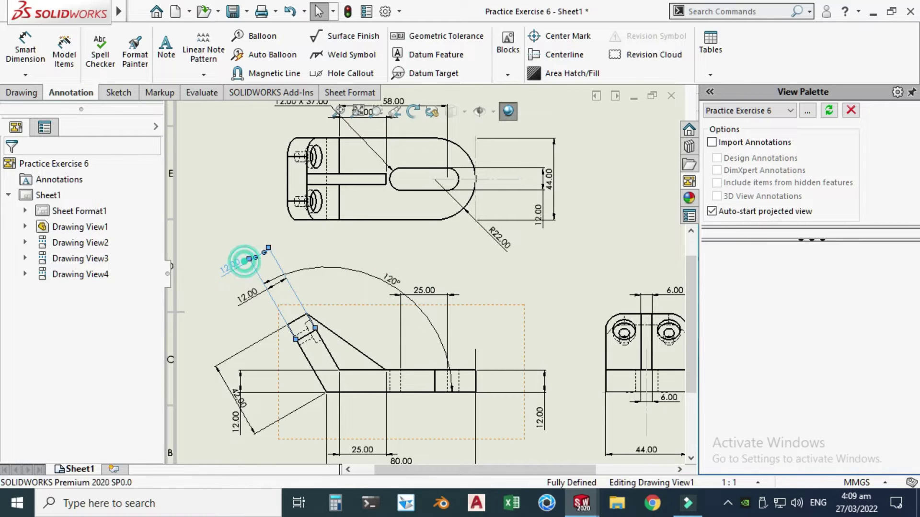
pyautogui.press('Delete')
# Raise the 58.00 and 25.00 dimensions and move the 12.00 X 37.00 slot callout below the top view.
pyautogui.press('f')
pyautogui.scroll(-3, 391, 144)
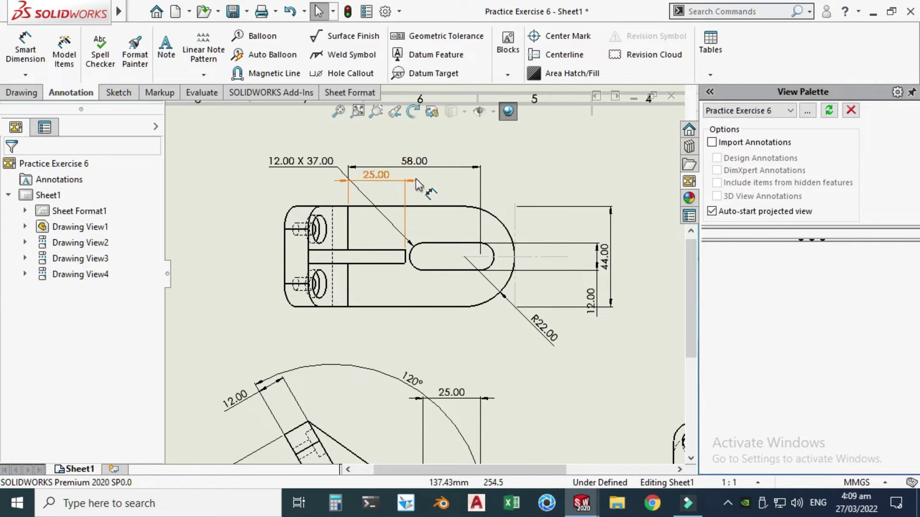
pyautogui.moveTo(431, 166); pyautogui.dragTo(436, 153)
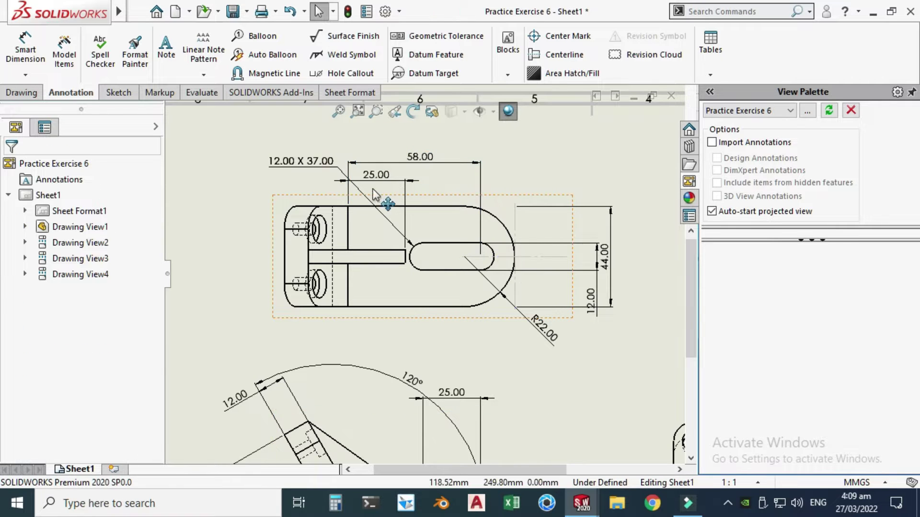
pyautogui.moveTo(392, 187); pyautogui.dragTo(389, 159)
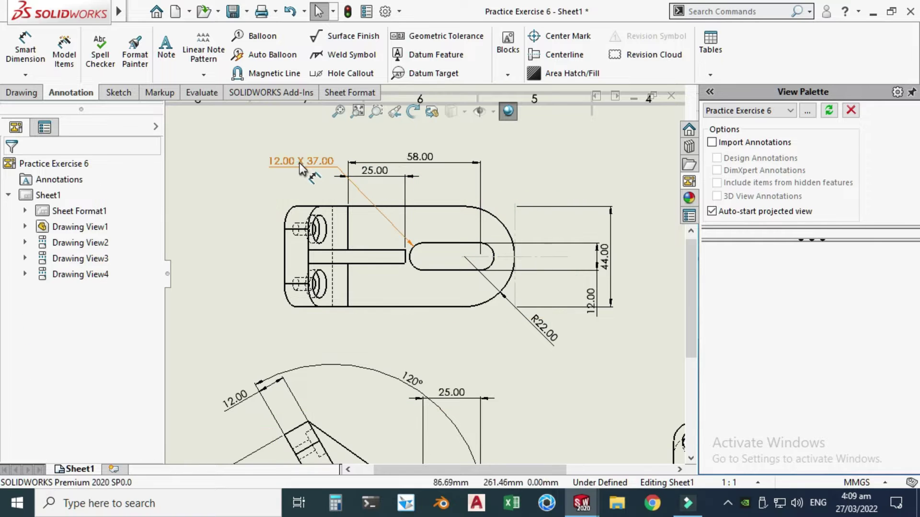
pyautogui.moveTo(300, 163); pyautogui.dragTo(488, 364)
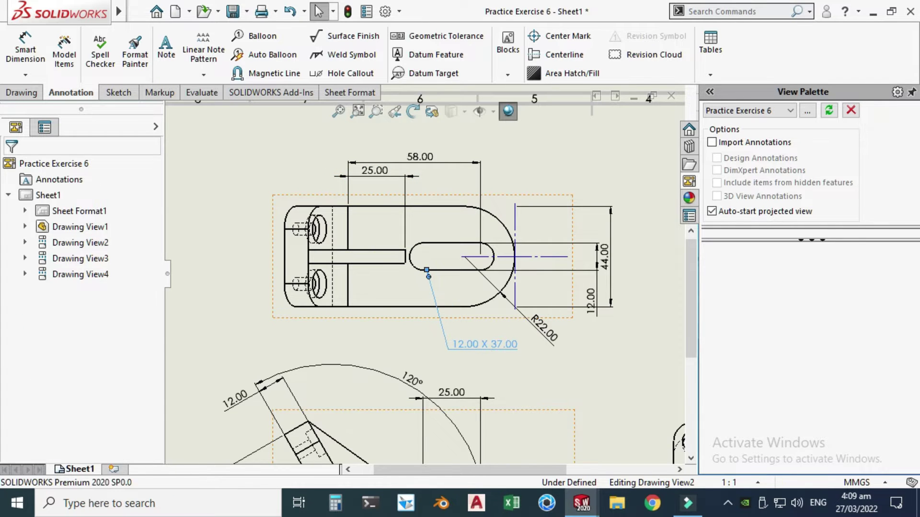
pyautogui.scroll(5, 378, 259)
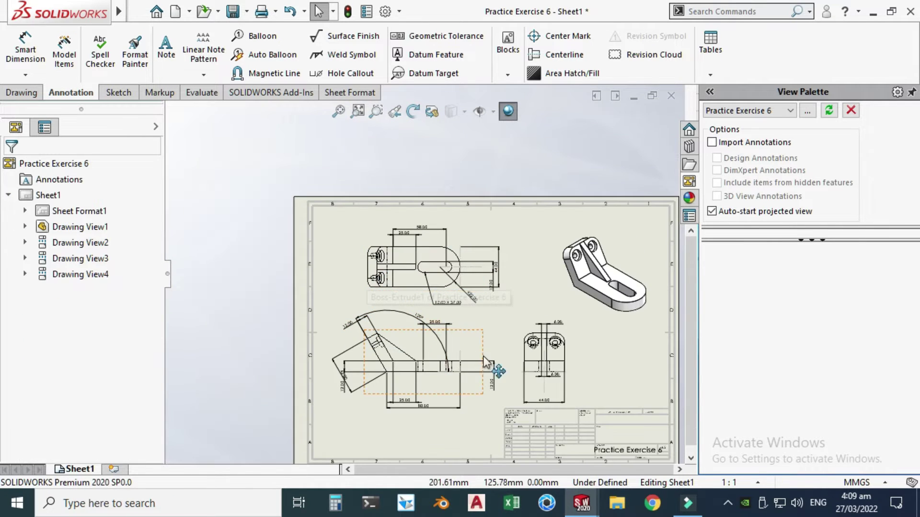
pyautogui.scroll(-2, 496, 352)
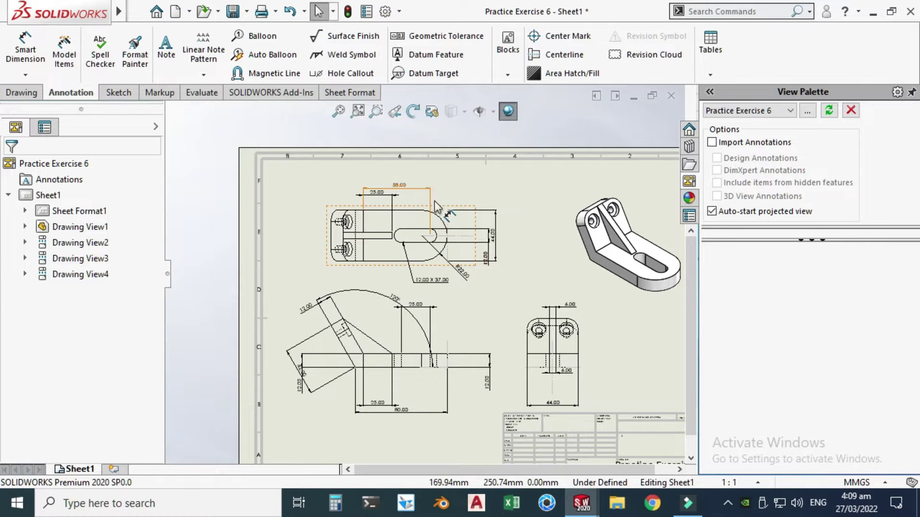
pyautogui.scroll(-1, 513, 186)
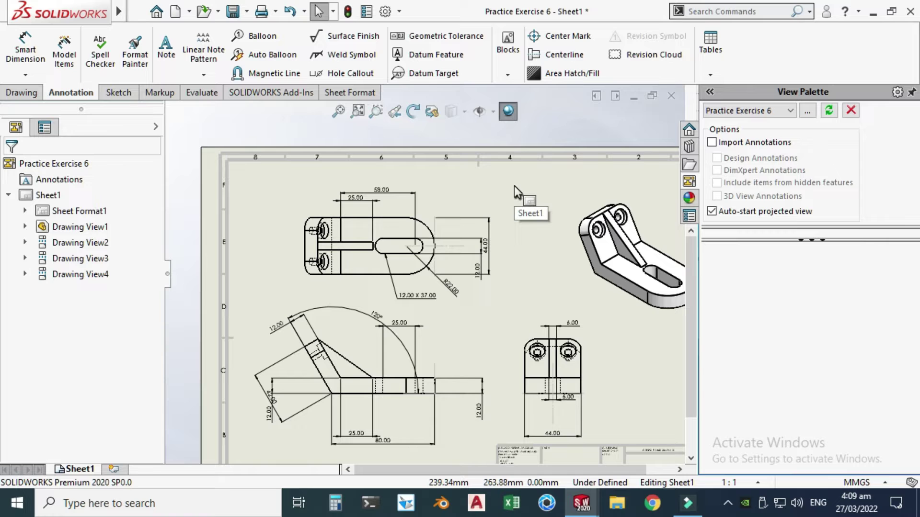
# Dimension the front view's base thickness as a driven 12.00 dimension.
pyautogui.click(26, 49)
pyautogui.scroll(-3, 455, 271)
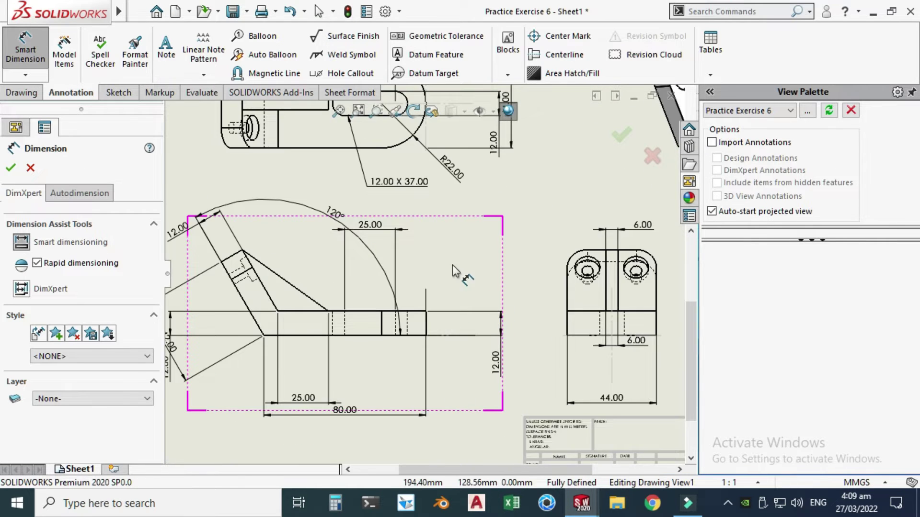
pyautogui.scroll(-3, 476, 332)
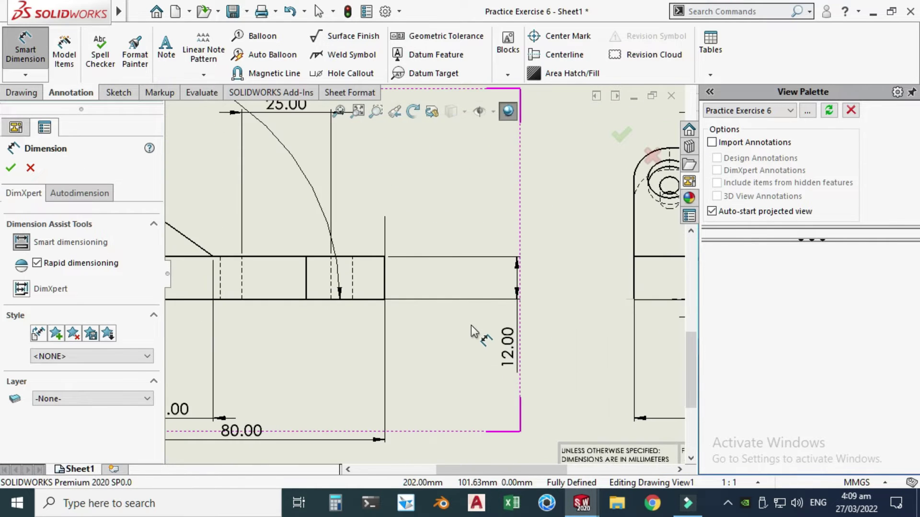
pyautogui.click(367, 259)
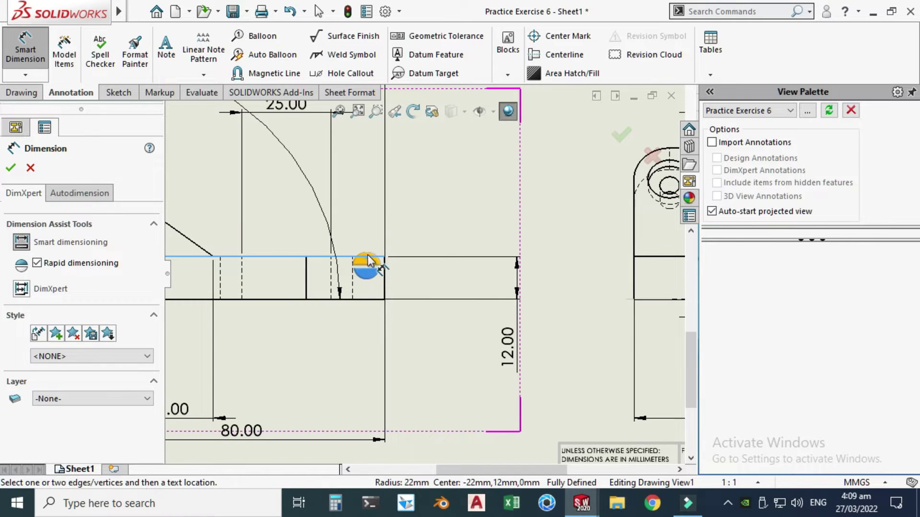
pyautogui.click(363, 298)
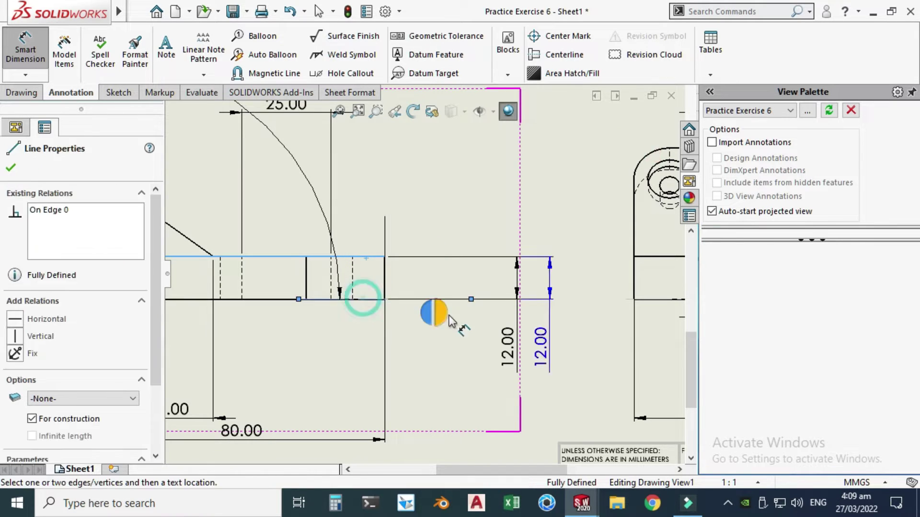
pyautogui.click(458, 352)
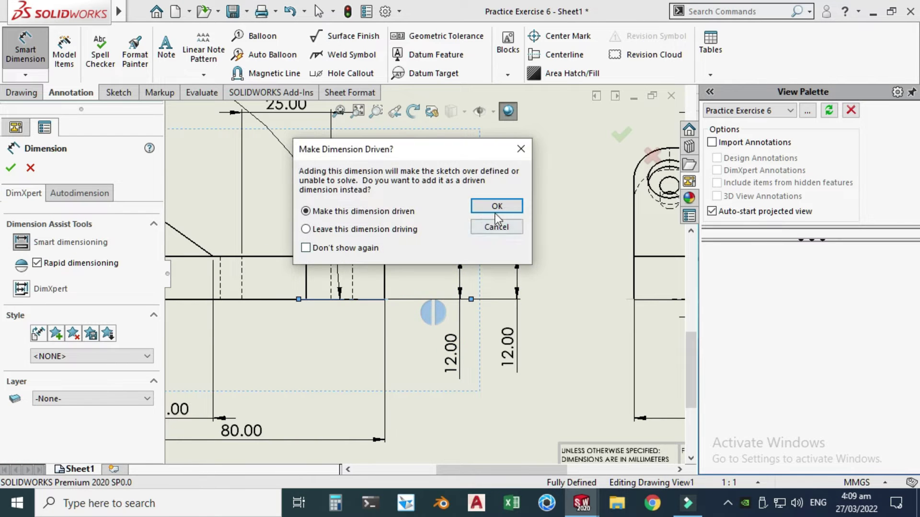
pyautogui.click(495, 206)
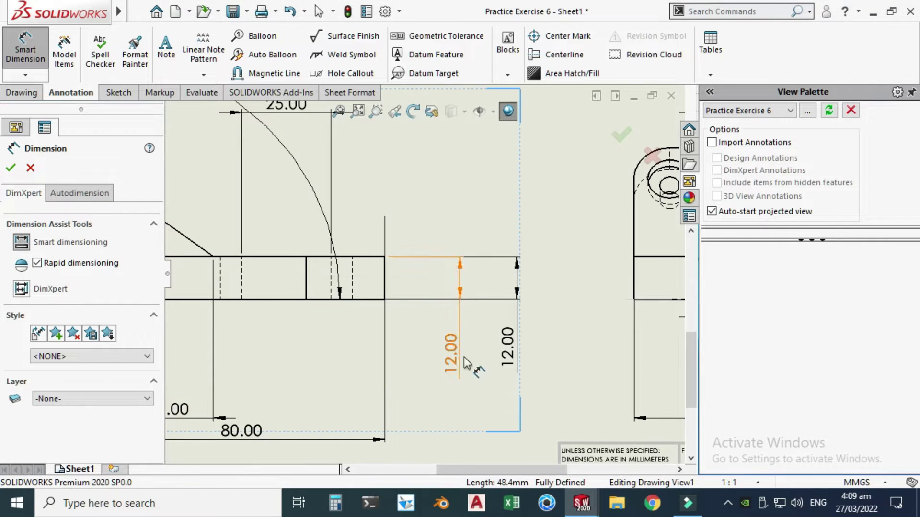
pyautogui.press('Escape')
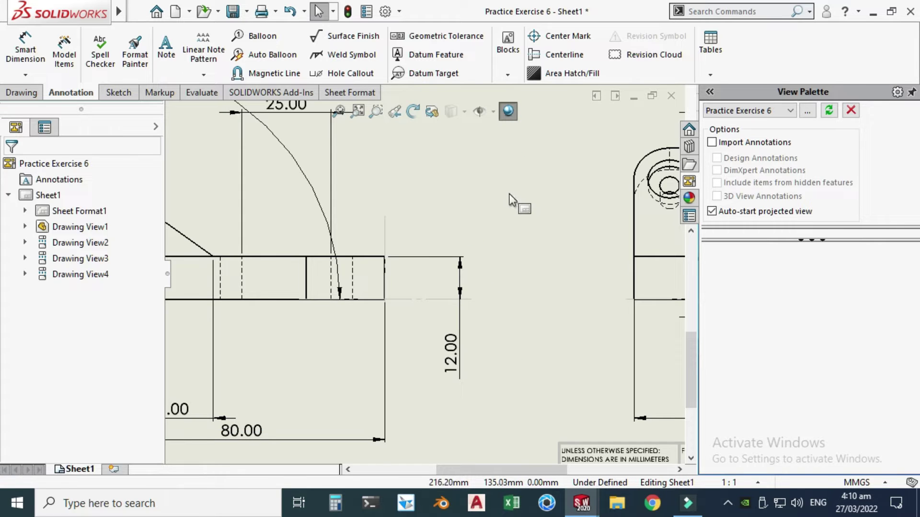
# Set the 12.00 base thickness dimension to a Bilateral tolerance with plus 0.2 and minus 0.1.
pyautogui.click(451, 354)
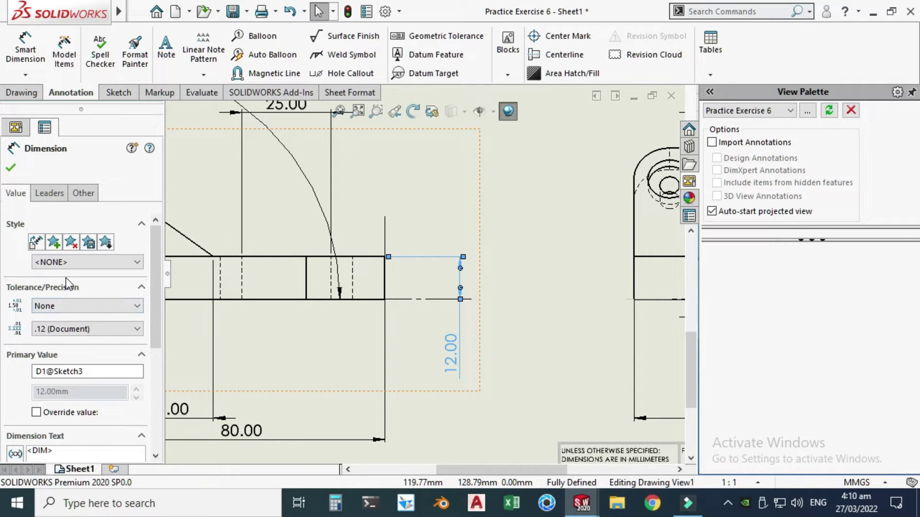
pyautogui.click(71, 307)
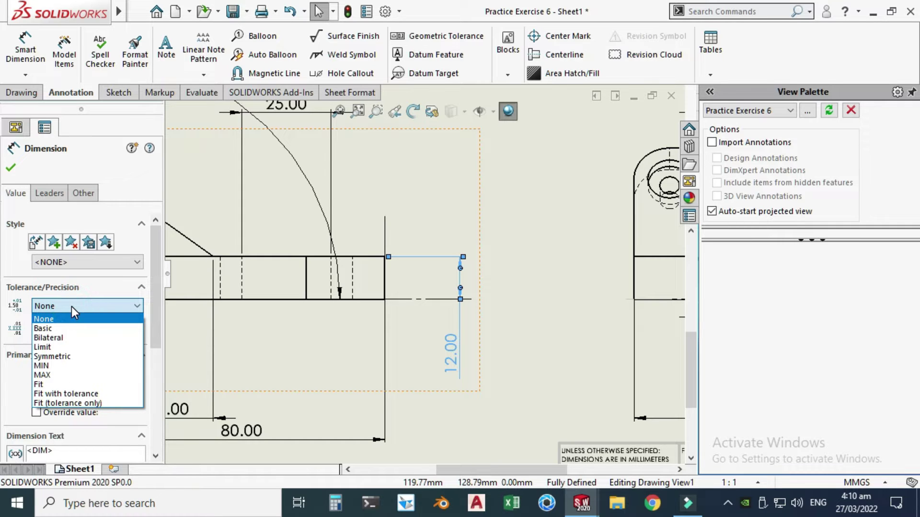
pyautogui.click(69, 336)
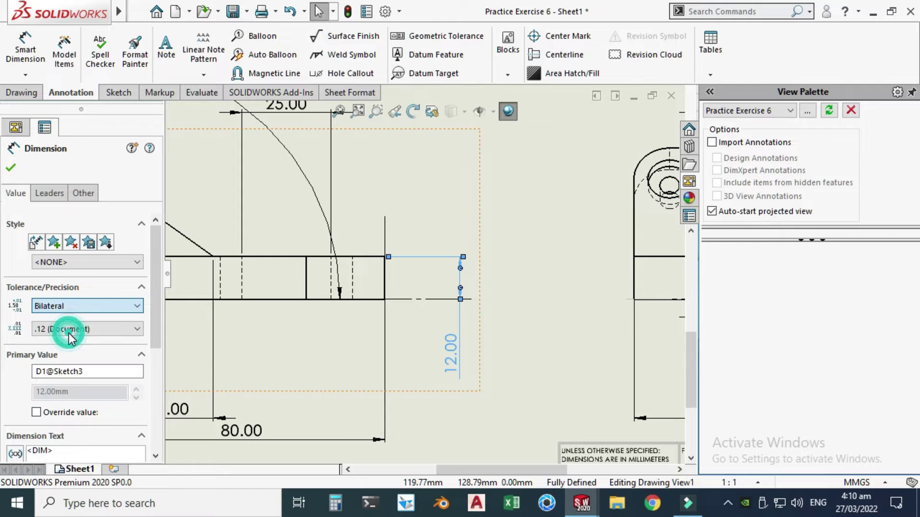
pyautogui.doubleClick(103, 328)
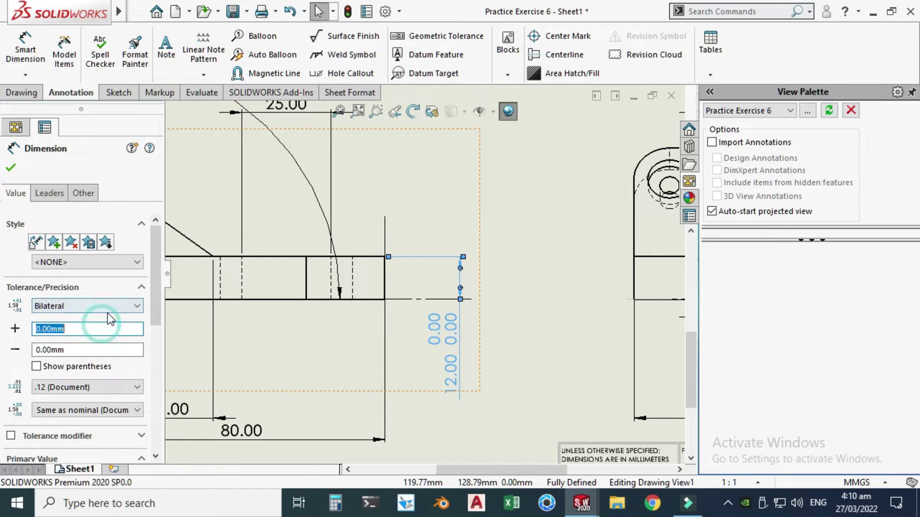
pyautogui.press('BackSpace')
pyautogui.write('0.')
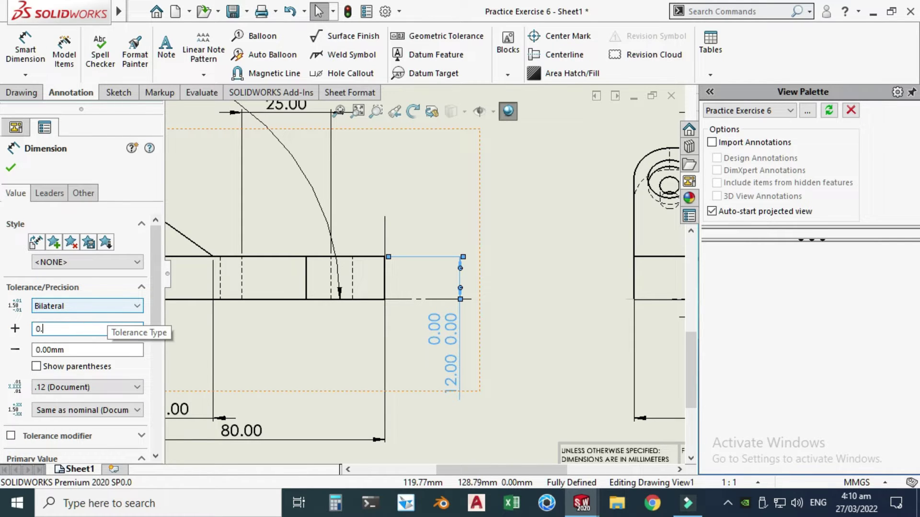
pyautogui.write('2')
pyautogui.doubleClick(110, 350)
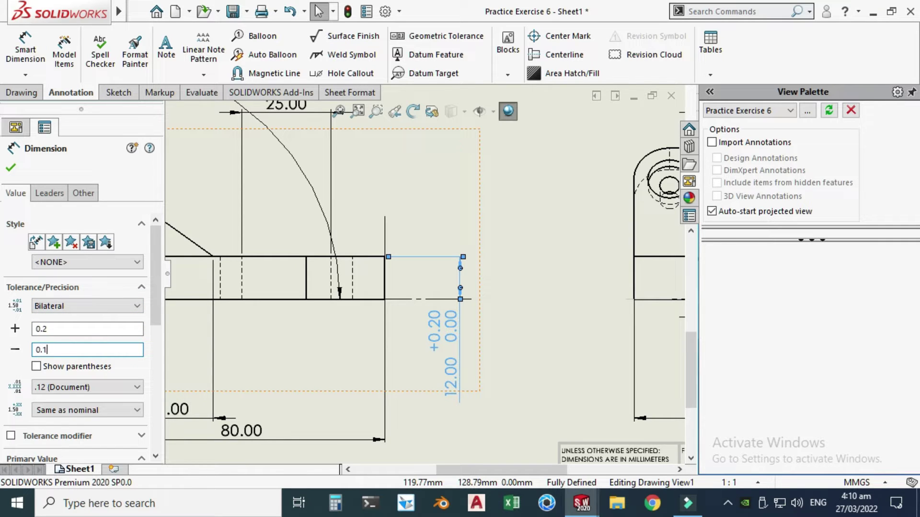
pyautogui.write('0.1')
pyautogui.click(10, 169)
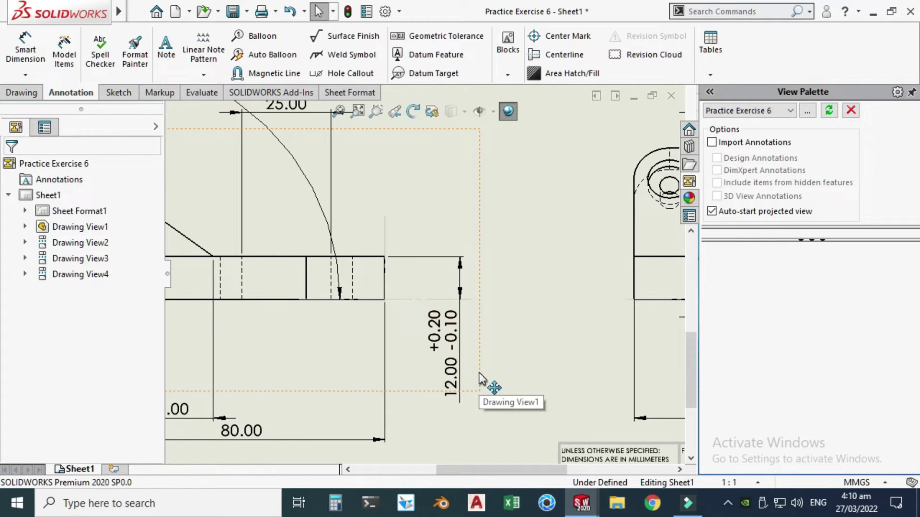
# Give the 80.00 length dimension a Symmetric ±0.10 tolerance and drag it slightly lower below the front view.
pyautogui.scroll(3, 484, 315)
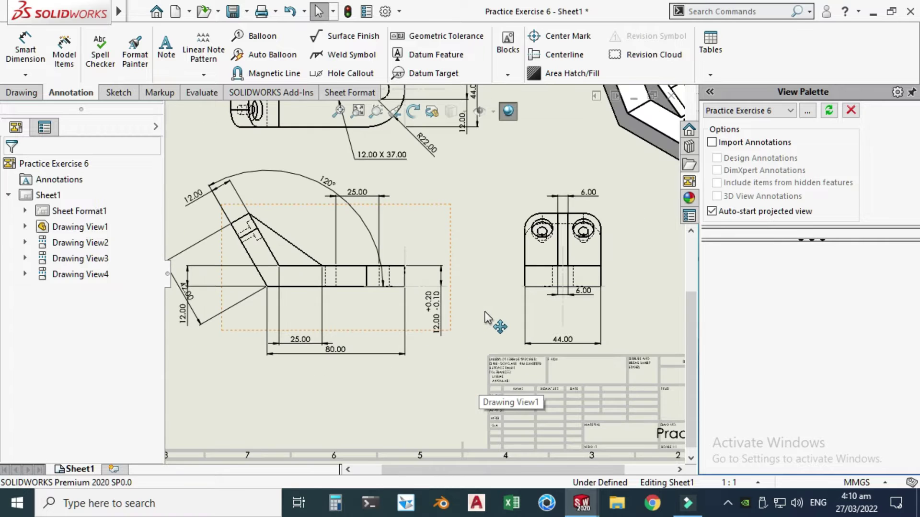
pyautogui.scroll(-3, 389, 294)
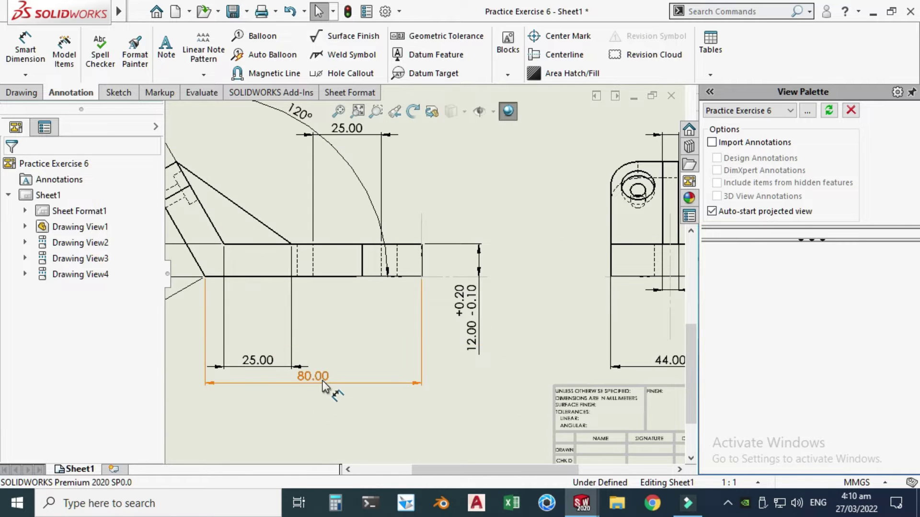
pyautogui.click(321, 378)
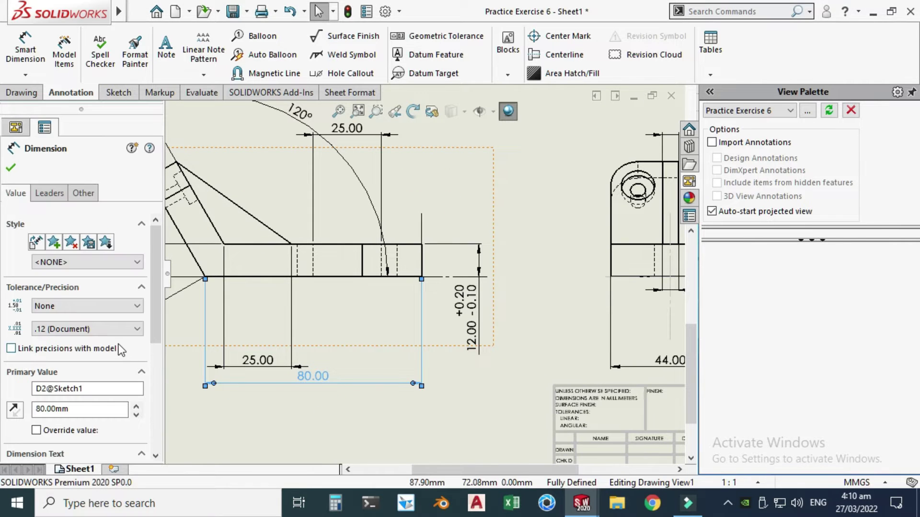
pyautogui.click(91, 306)
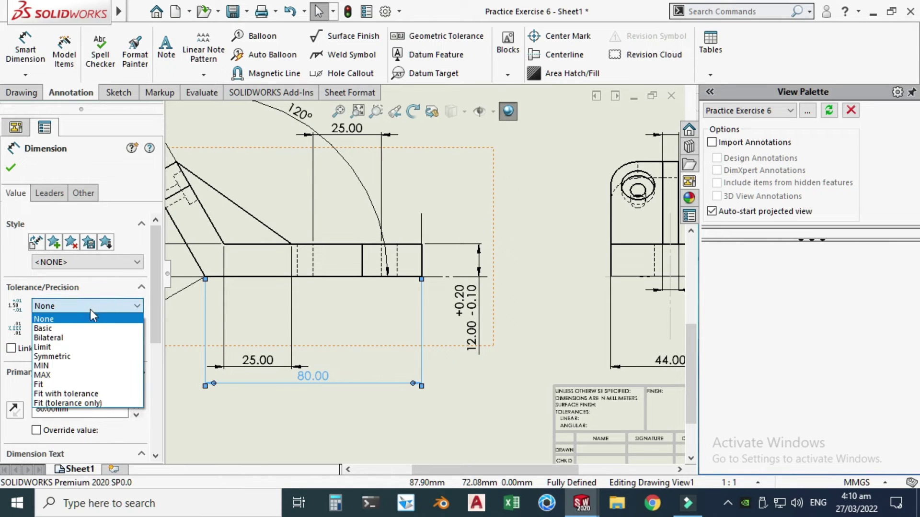
pyautogui.click(84, 357)
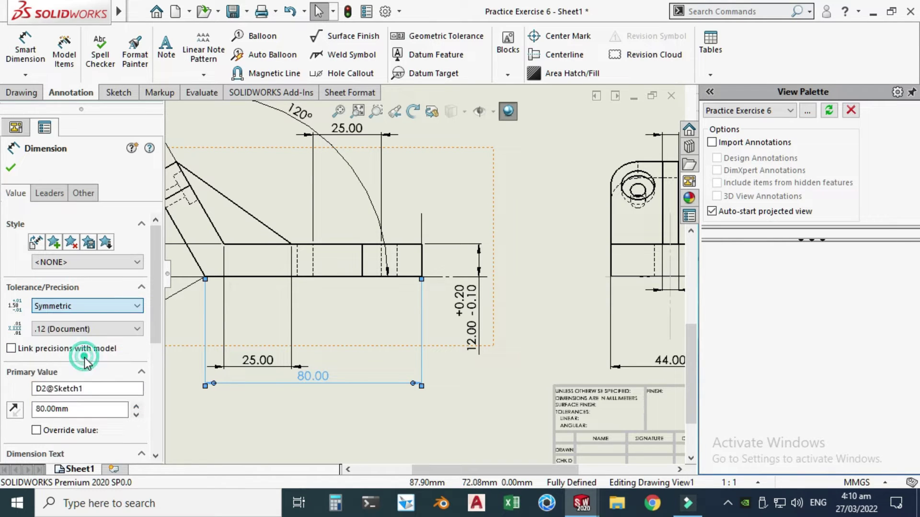
pyautogui.click(83, 328)
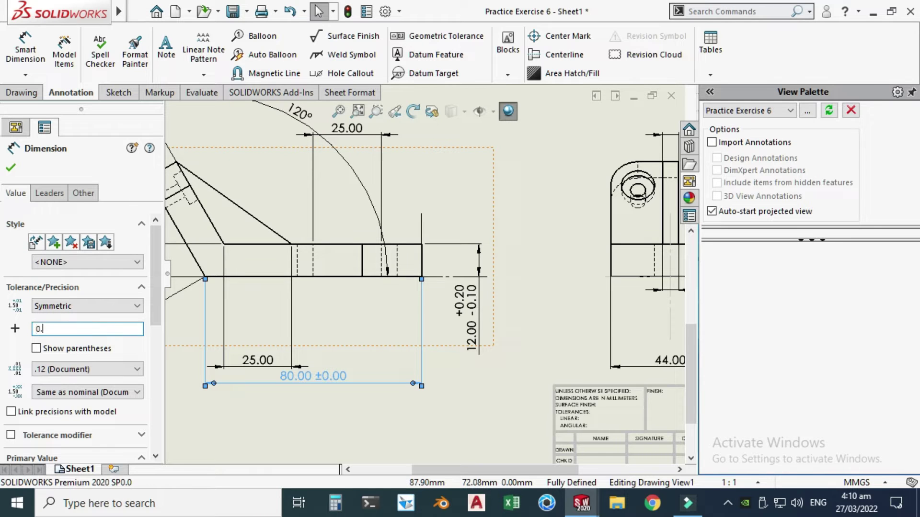
pyautogui.click(14, 166)
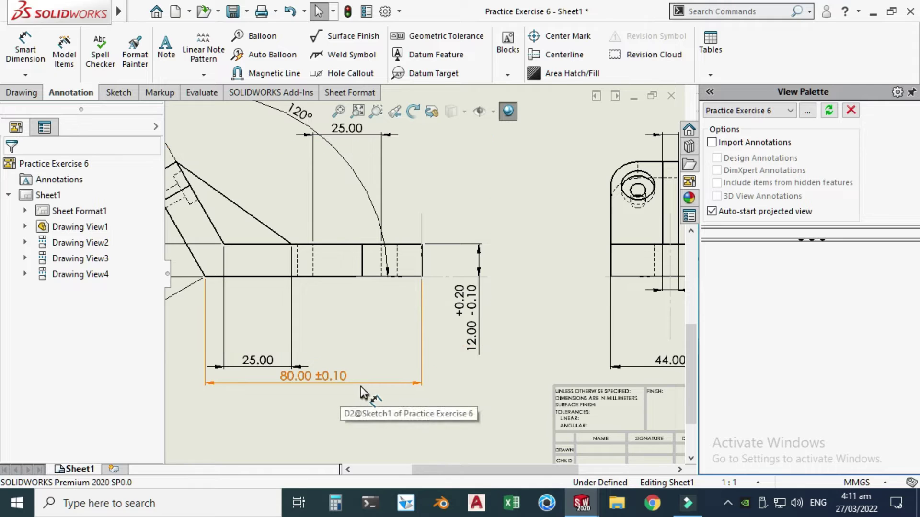
pyautogui.moveTo(331, 378); pyautogui.dragTo(354, 402)
pyautogui.press('Escape')
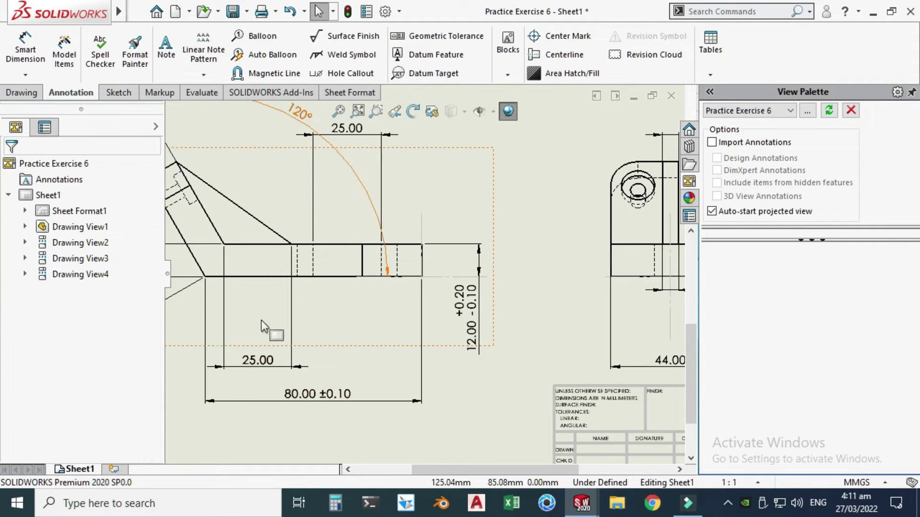
# Set the 25.00 dimension to a Bilateral tolerance with plus 0.3, then zoom to fit the sheet.
pyautogui.click(281, 372)
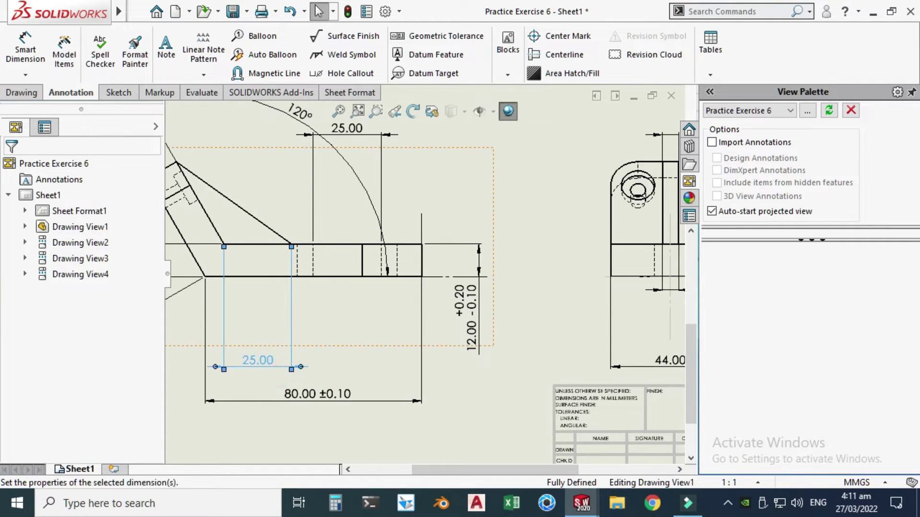
pyautogui.click(79, 306)
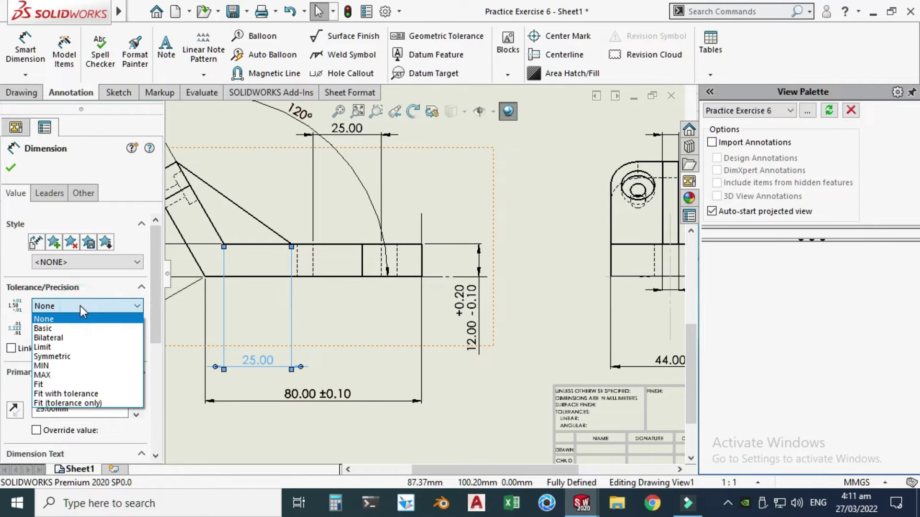
pyautogui.click(79, 339)
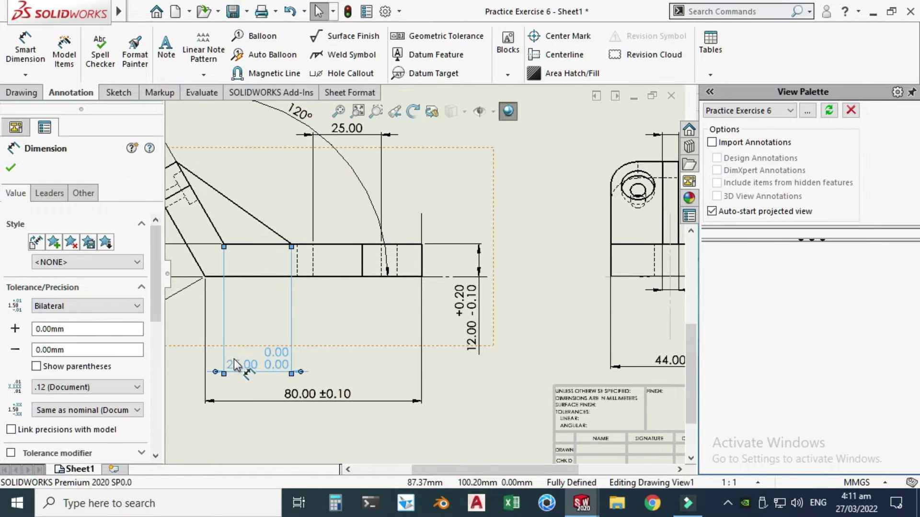
pyautogui.click(91, 330)
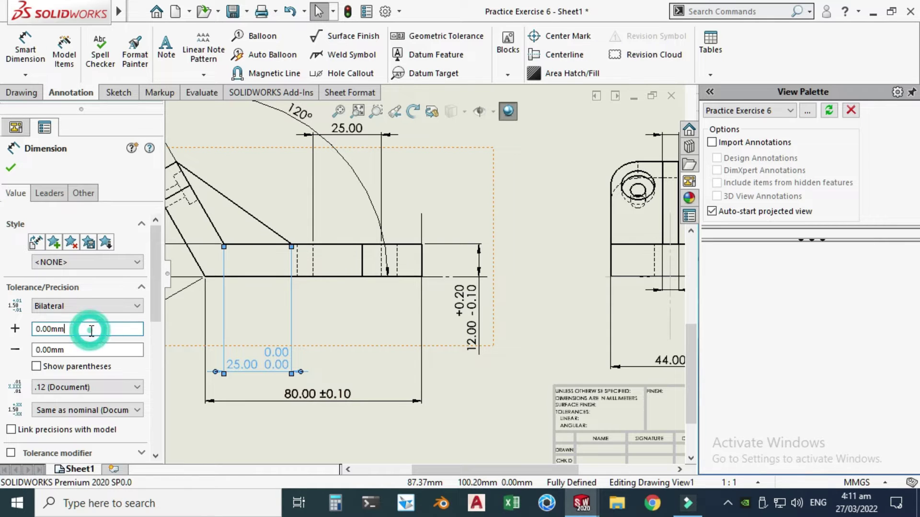
pyautogui.doubleClick(91, 331)
pyautogui.click(91, 331)
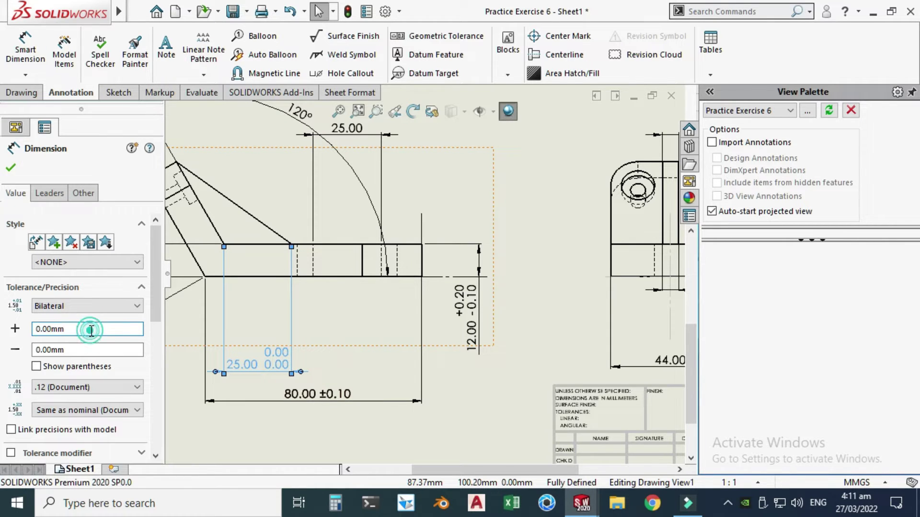
pyautogui.doubleClick(91, 331)
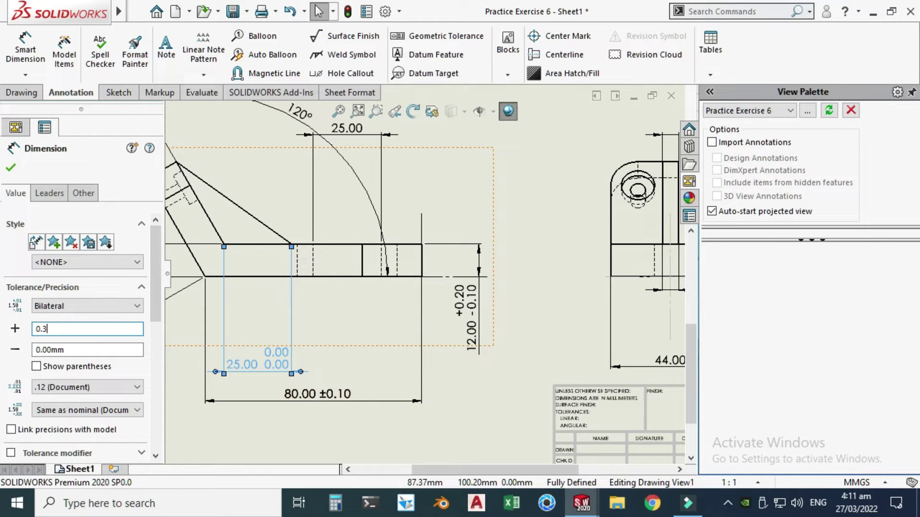
pyautogui.write('0.3')
pyautogui.click(11, 168)
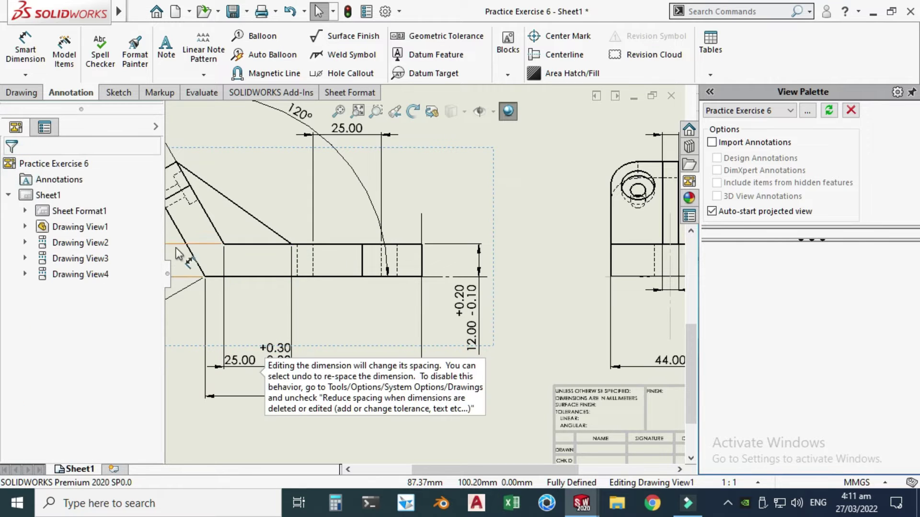
pyautogui.click(283, 280)
pyautogui.press('f')
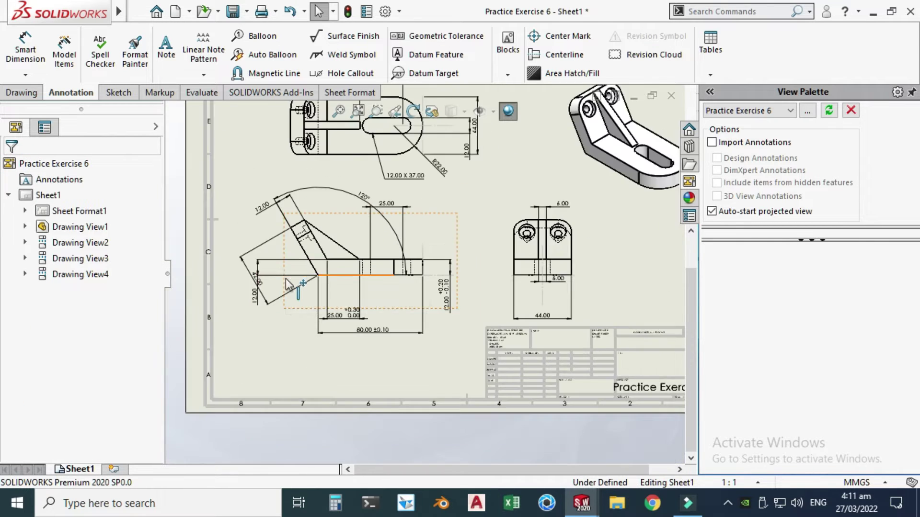
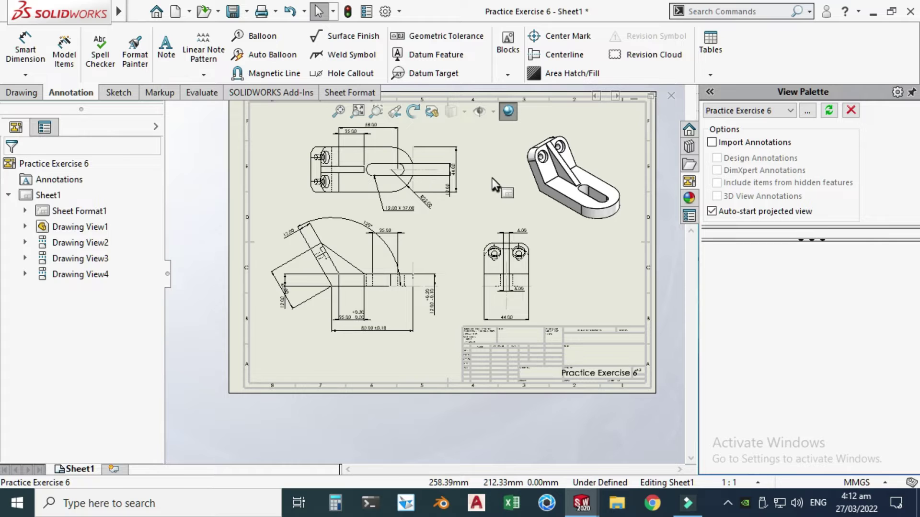
# Change the front view's angle dimension D1@Sketch1 from 120° to 150°.
pyautogui.scroll(-3, 355, 259)
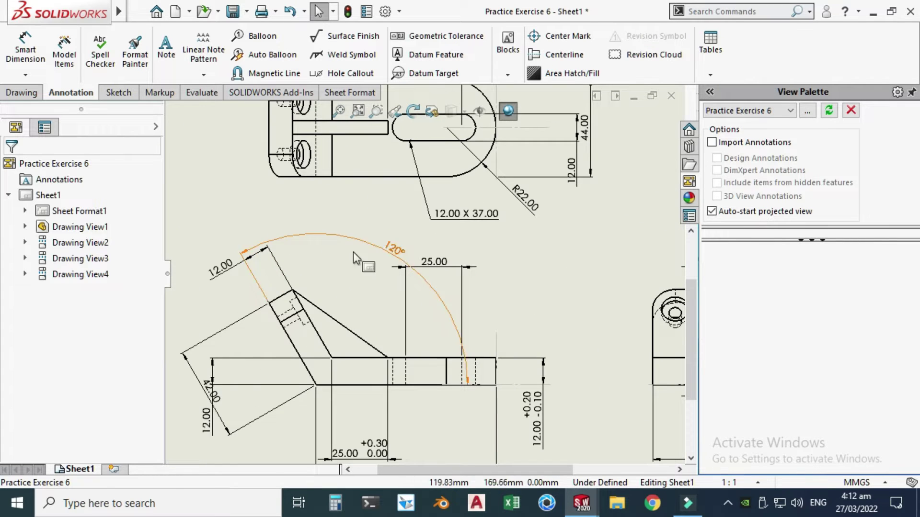
pyautogui.scroll(-2, 301, 328)
pyautogui.click(443, 234)
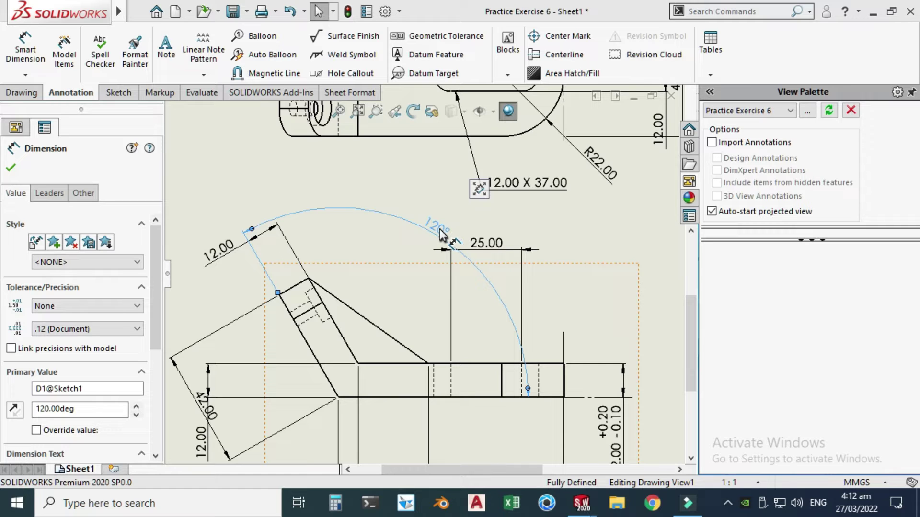
pyautogui.doubleClick(89, 410)
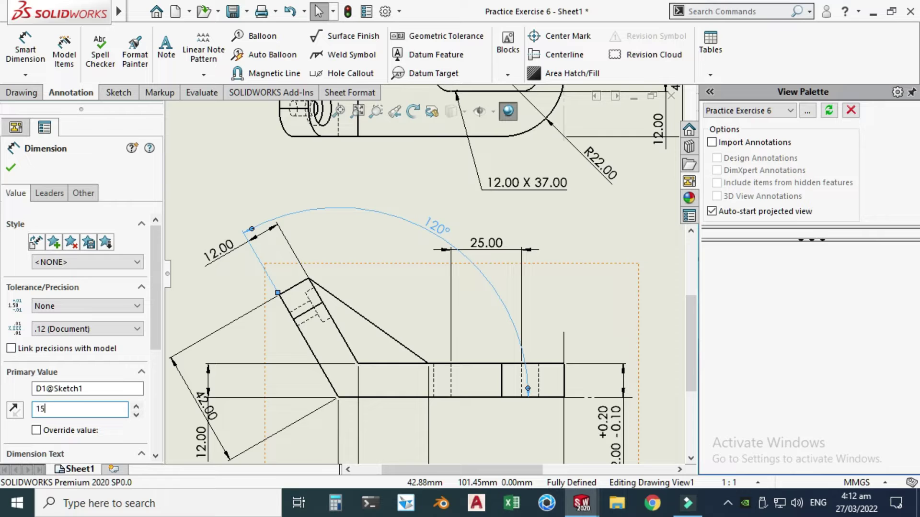
pyautogui.click(16, 166)
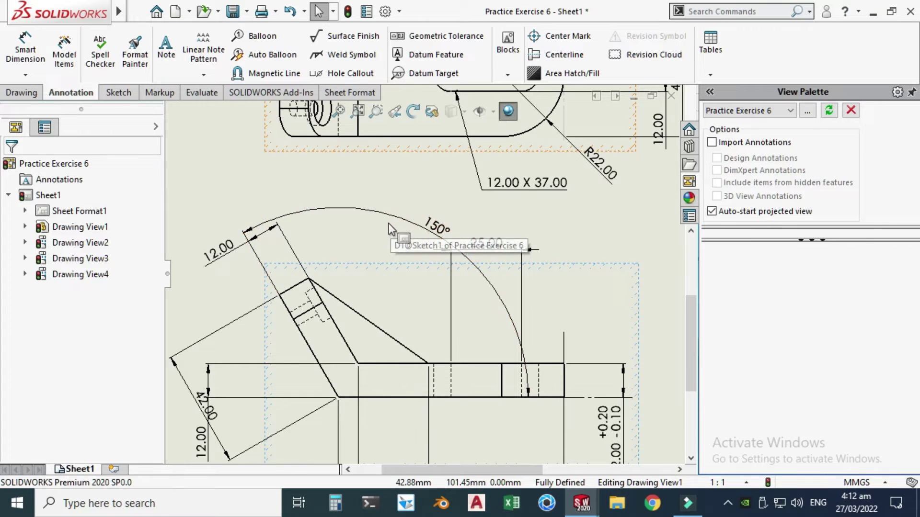
pyautogui.scroll(3, 388, 224)
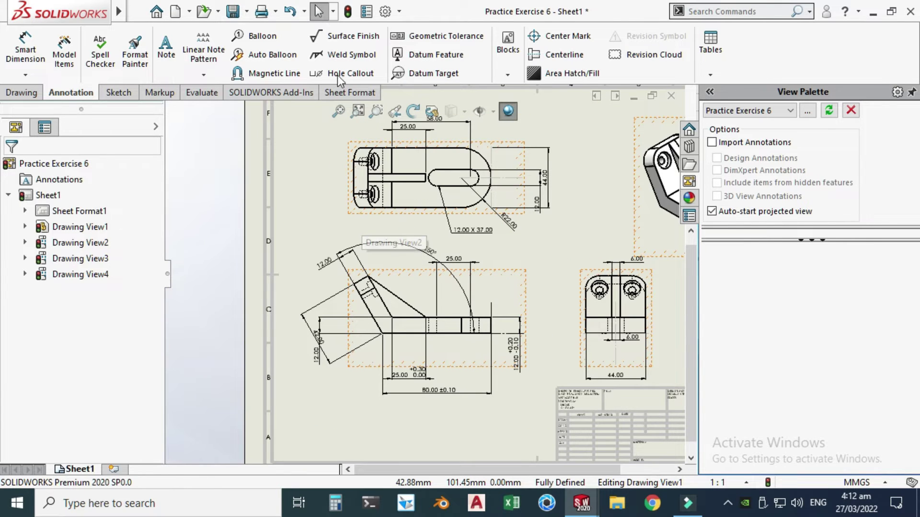
# Rebuild the drawing, open the isometric view's part to check the 150° angle, then close it.
pyautogui.click(349, 14)
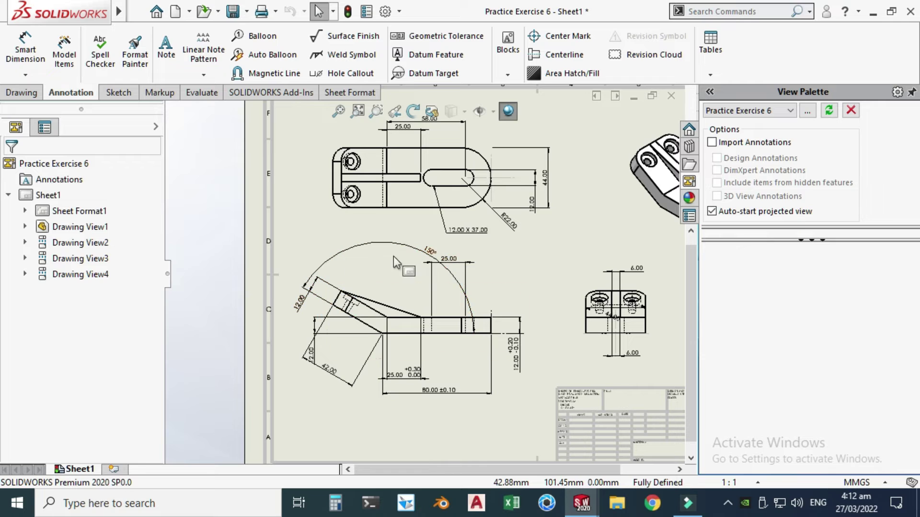
pyautogui.scroll(2, 434, 287)
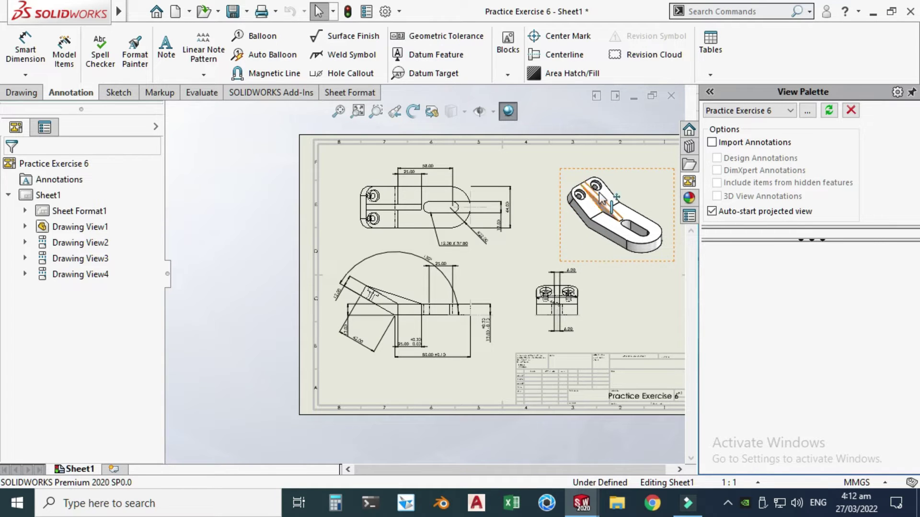
pyautogui.click(574, 214)
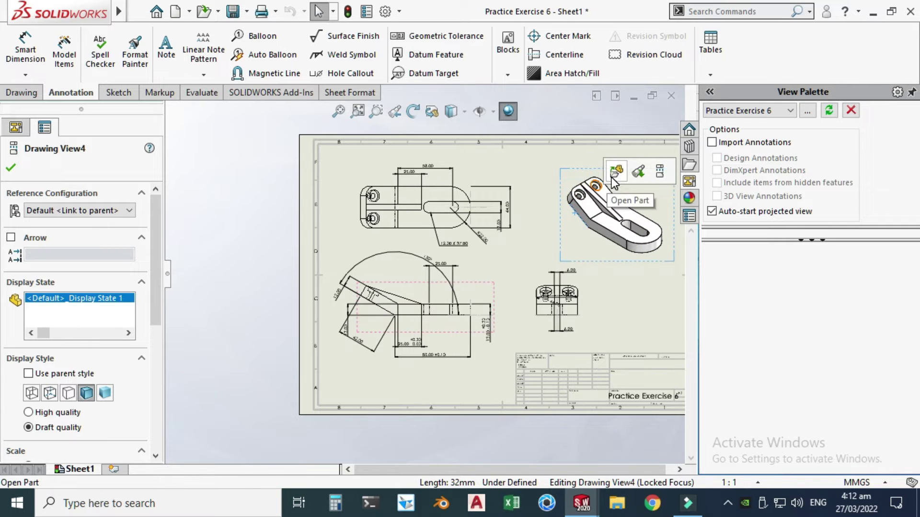
pyautogui.click(615, 173)
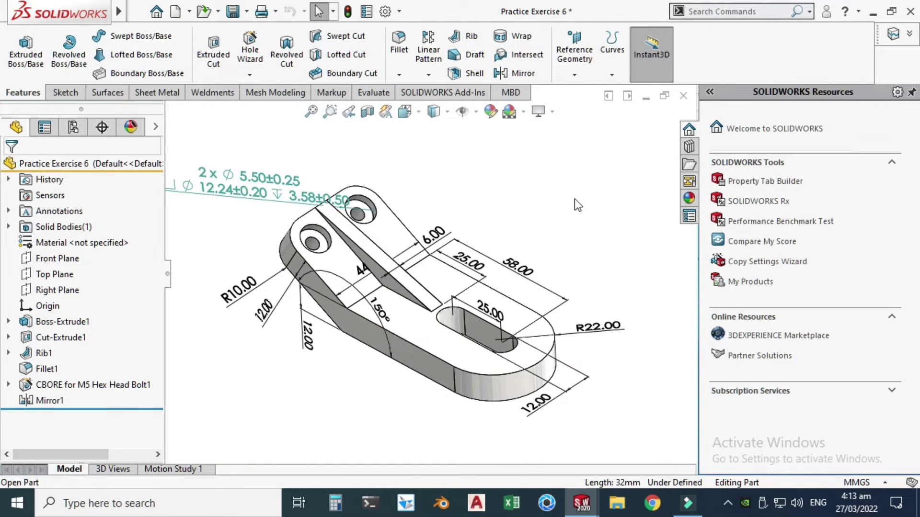
pyautogui.scroll(2, 408, 203)
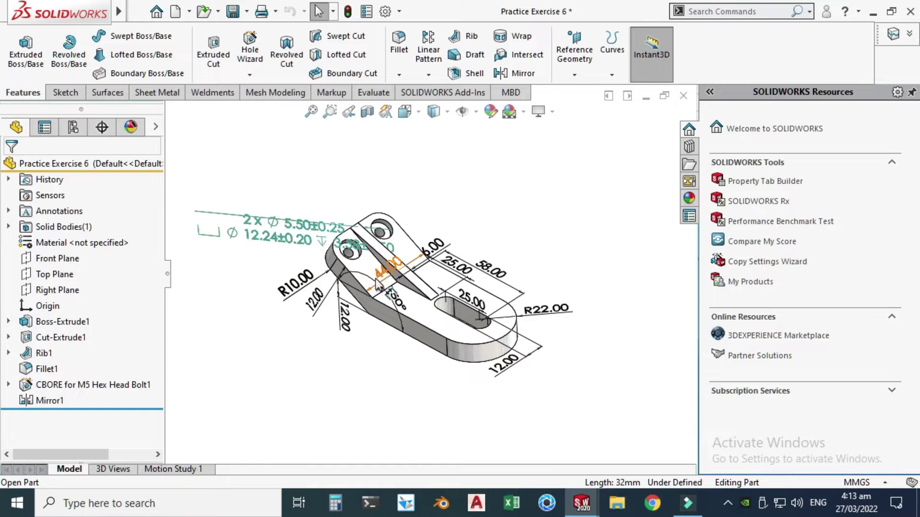
pyautogui.scroll(-2, 398, 287)
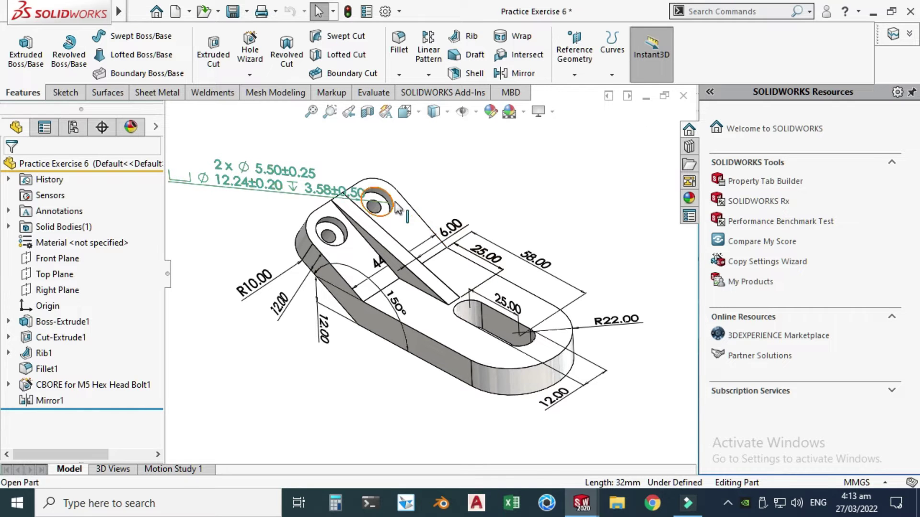
pyautogui.click(646, 98)
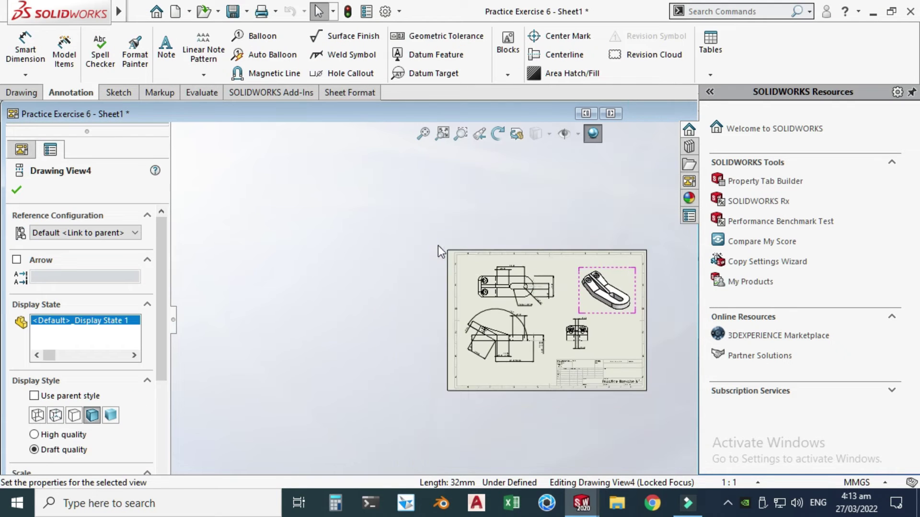
# Pull the front view's 80.00 ±0.10, 42.00 and 12.00 dimensions closer to the part.
pyautogui.click(562, 424)
pyautogui.scroll(-3, 562, 424)
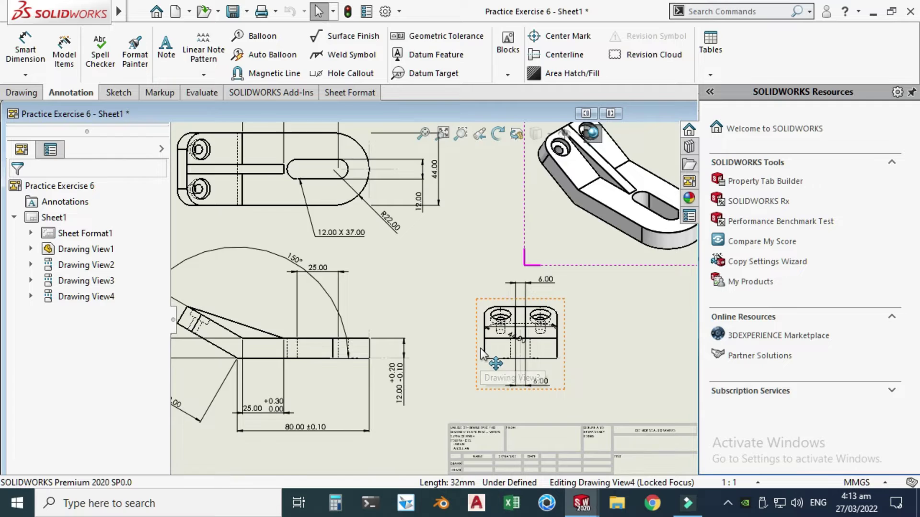
pyautogui.scroll(3, 554, 189)
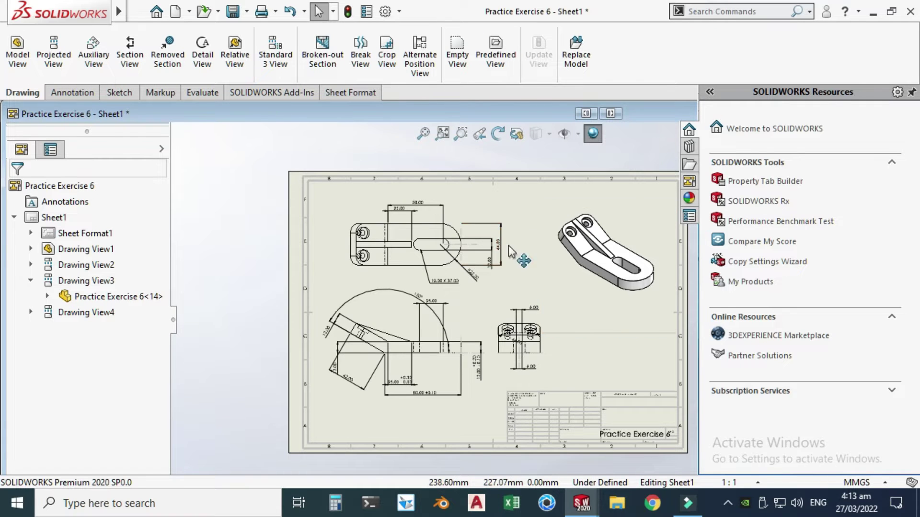
pyautogui.scroll(-2, 493, 254)
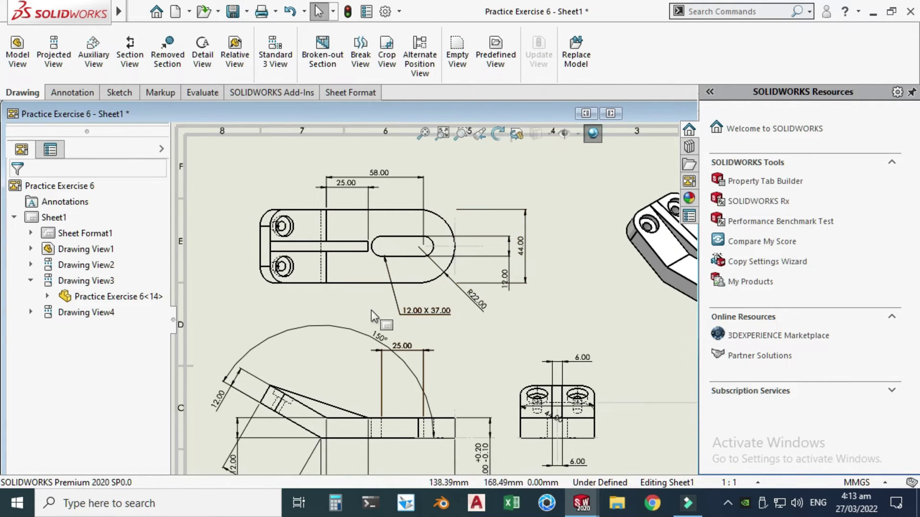
pyautogui.scroll(-4, 498, 410)
pyautogui.moveTo(443, 382); pyautogui.dragTo(443, 334)
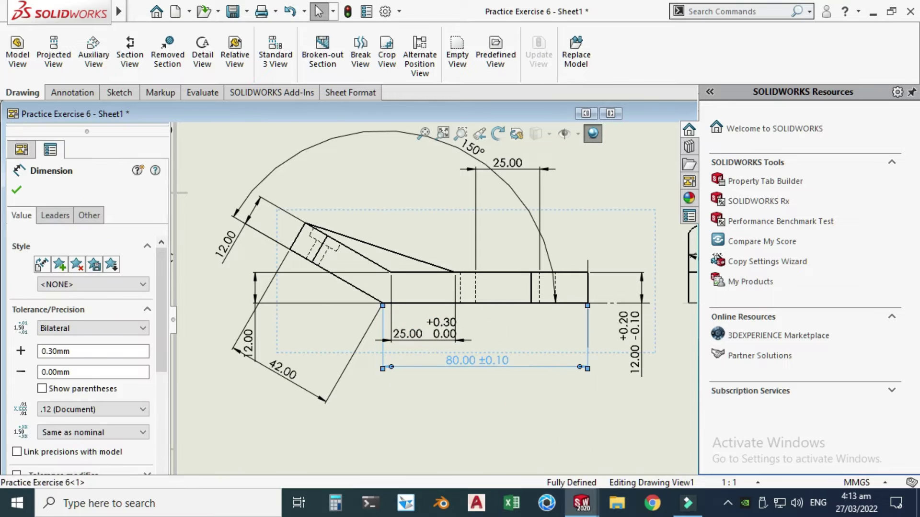
pyautogui.moveTo(474, 411); pyautogui.dragTo(477, 361)
pyautogui.moveTo(283, 371); pyautogui.dragTo(311, 288)
pyautogui.moveTo(252, 357); pyautogui.dragTo(243, 273)
# Move the front view's 150° angle dimension closer to the part.
pyautogui.scroll(2, 496, 412)
pyautogui.moveTo(487, 217); pyautogui.dragTo(419, 293)
pyautogui.press('Escape')
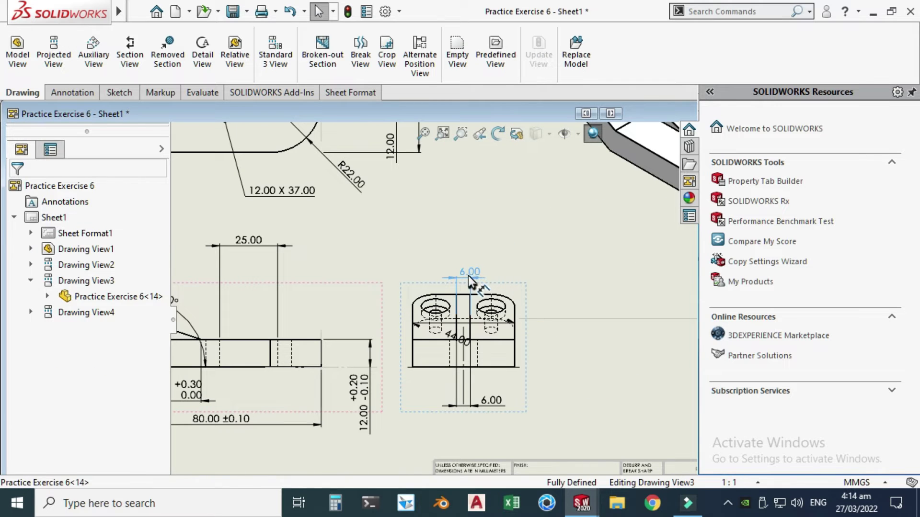
pyautogui.scroll(3, 468, 275)
pyautogui.scroll(-5, 482, 305)
# Delete the side view's 44.00 dimension.
pyautogui.click(482, 305)
pyautogui.press('Delete')
pyautogui.scroll(-4, 520, 262)
pyautogui.scroll(4, 432, 168)
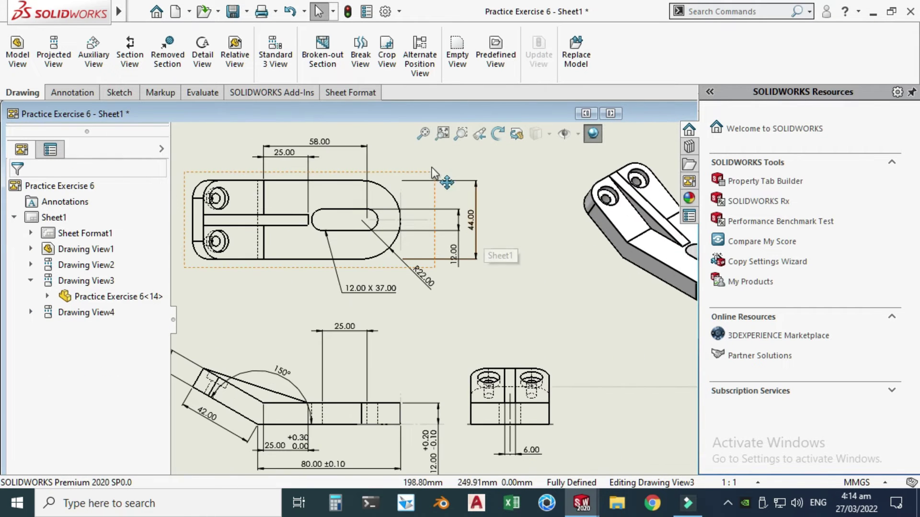
# Move the top view's 44.00 dimension farther to the right.
pyautogui.click(400, 180)
pyautogui.press('Escape')
pyautogui.scroll(-4, 398, 263)
pyautogui.scroll(5, 479, 259)
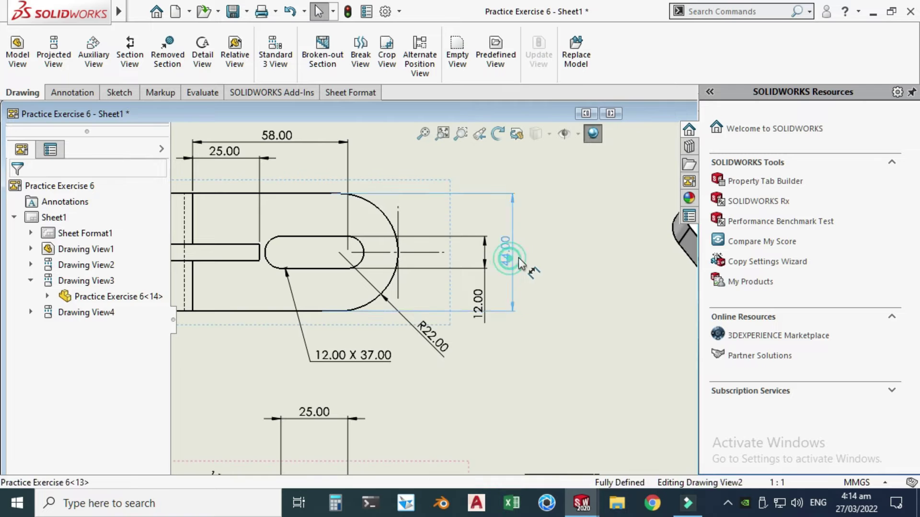
pyautogui.moveTo(507, 252); pyautogui.dragTo(530, 252)
pyautogui.scroll(-4, 393, 272)
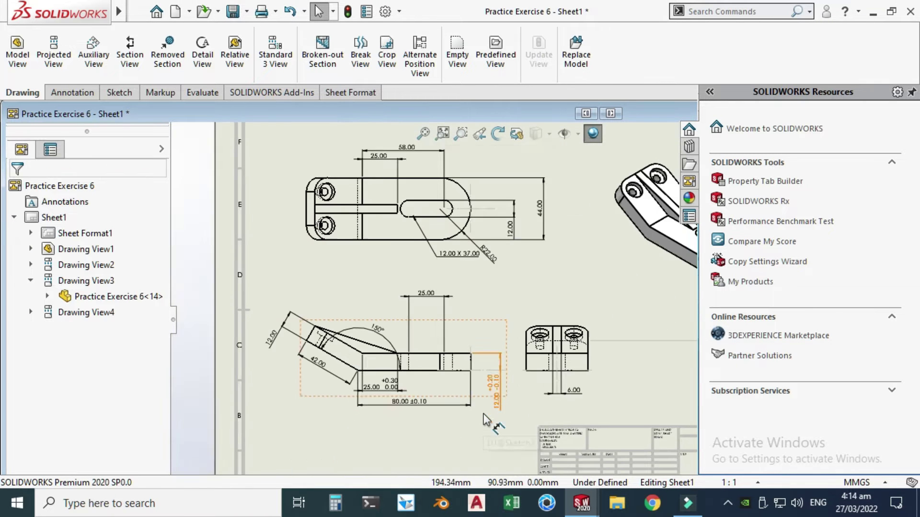
pyautogui.scroll(4, 479, 416)
# Reposition the front view's 25.00 dimension beside the toleranced one.
pyautogui.click(431, 383)
pyautogui.scroll(4, 479, 368)
pyautogui.click(565, 334)
pyautogui.scroll(-1, 484, 350)
pyautogui.scroll(-3, 484, 352)
pyautogui.scroll(3, 495, 284)
pyautogui.click(495, 284)
pyautogui.scroll(2, 421, 335)
pyautogui.press('Escape')
pyautogui.scroll(-4, 586, 299)
pyautogui.scroll(-3, 570, 325)
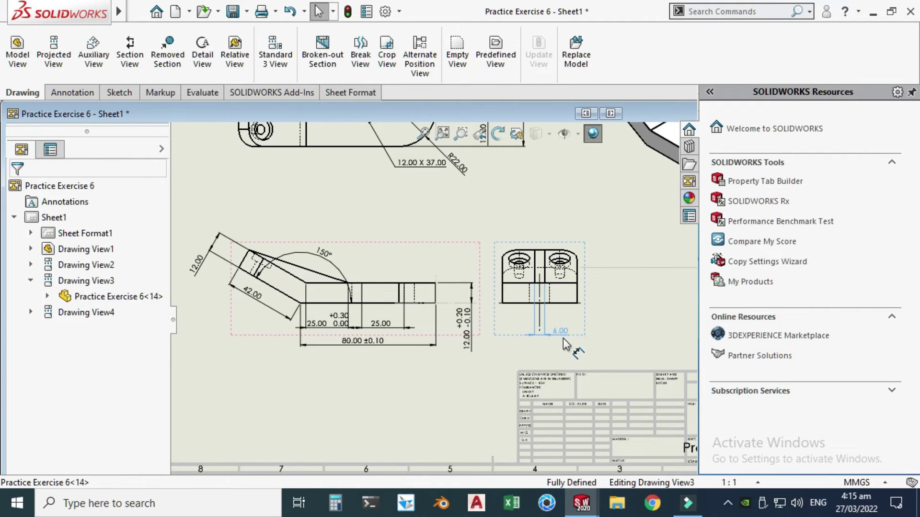
pyautogui.press('f')
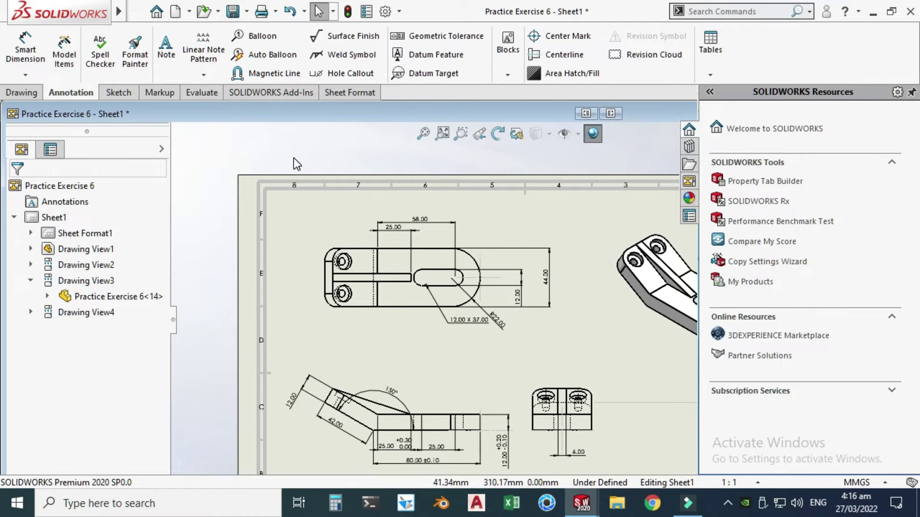
# Add a 2 x Ø5.50 THRU, Ø12.24 counterbore, 3.58 deep hole callout below the top view.
pyautogui.click(352, 73)
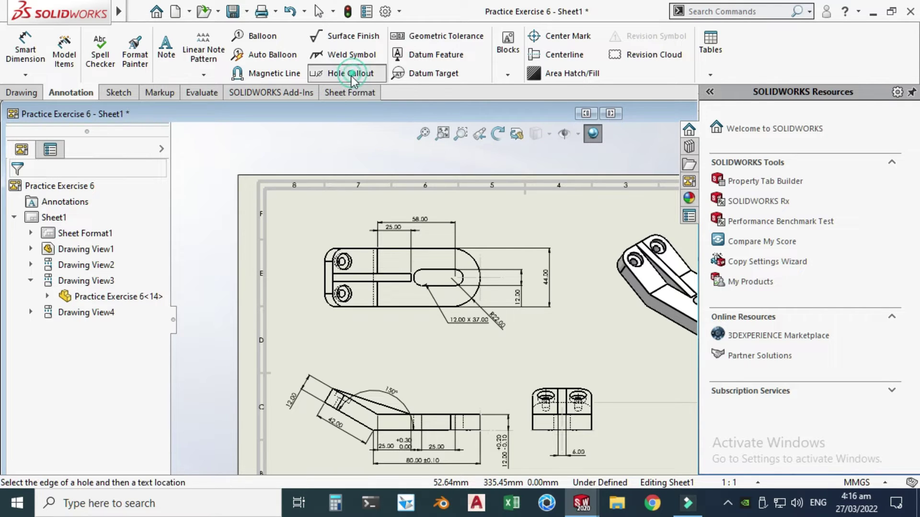
pyautogui.scroll(3, 307, 309)
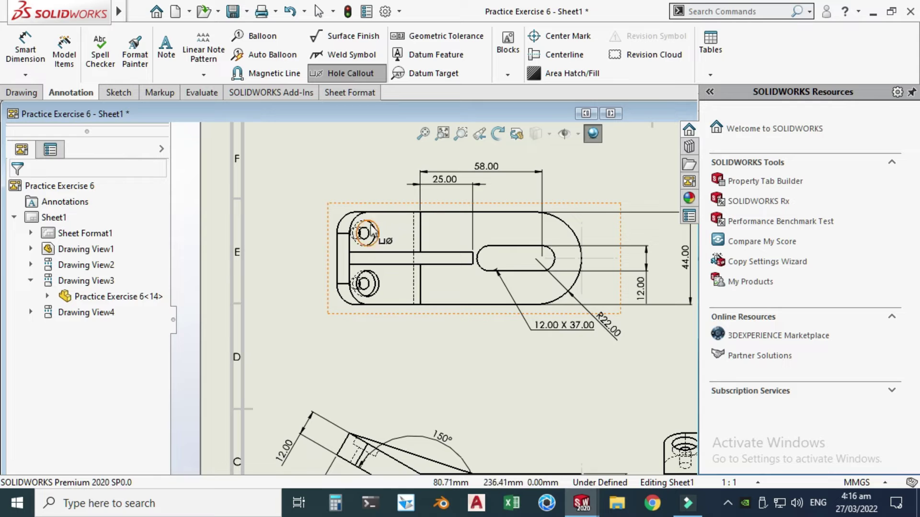
pyautogui.click(372, 298)
pyautogui.click(477, 363)
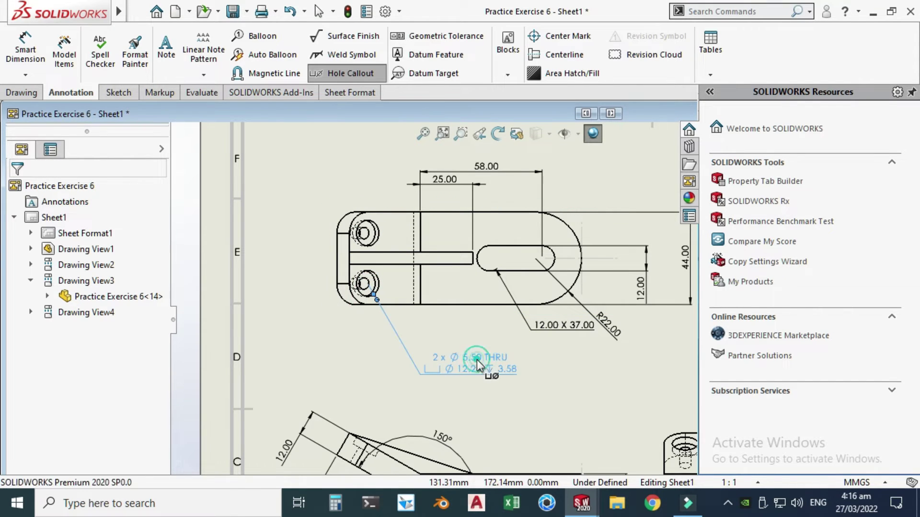
pyautogui.press('Escape')
pyautogui.press('Escape')
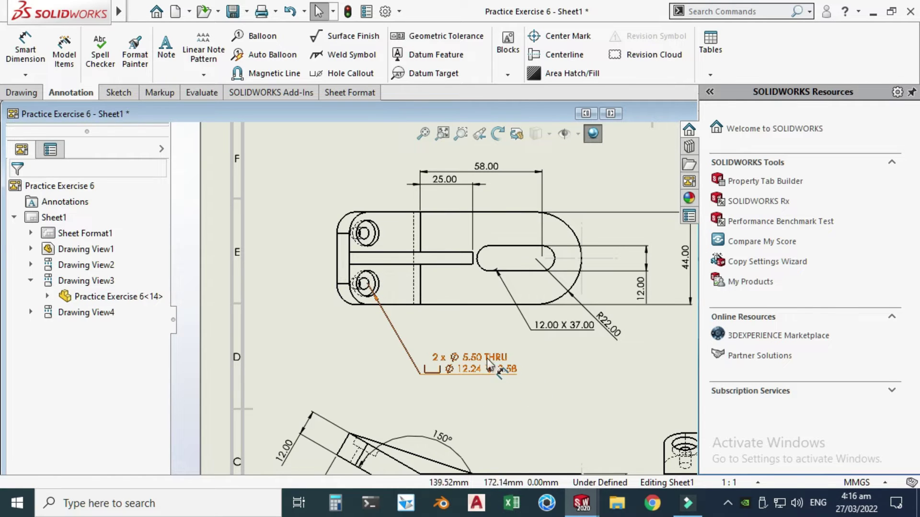
pyautogui.scroll(5, 265, 214)
pyautogui.press('f')
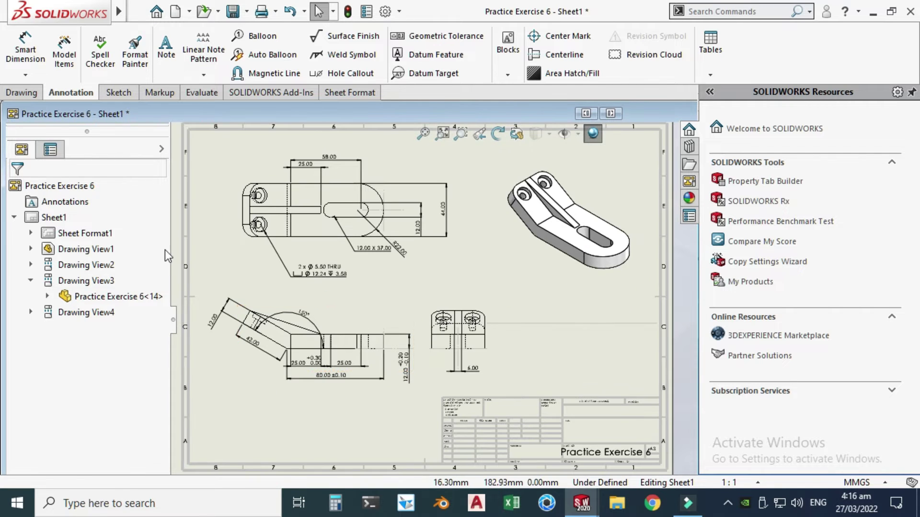
# Create Section View C-C with a horizontal cut through the top view's slot, excluding Rib1.
pyautogui.click(23, 92)
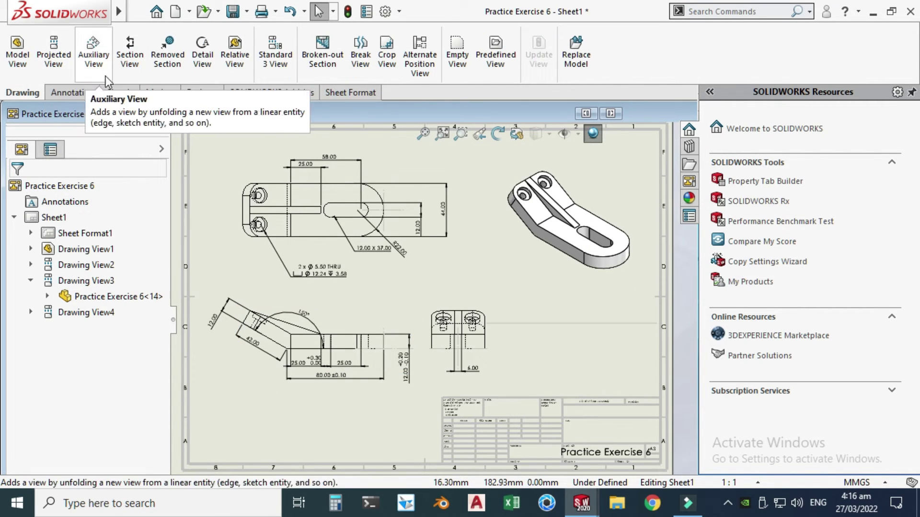
pyautogui.click(128, 55)
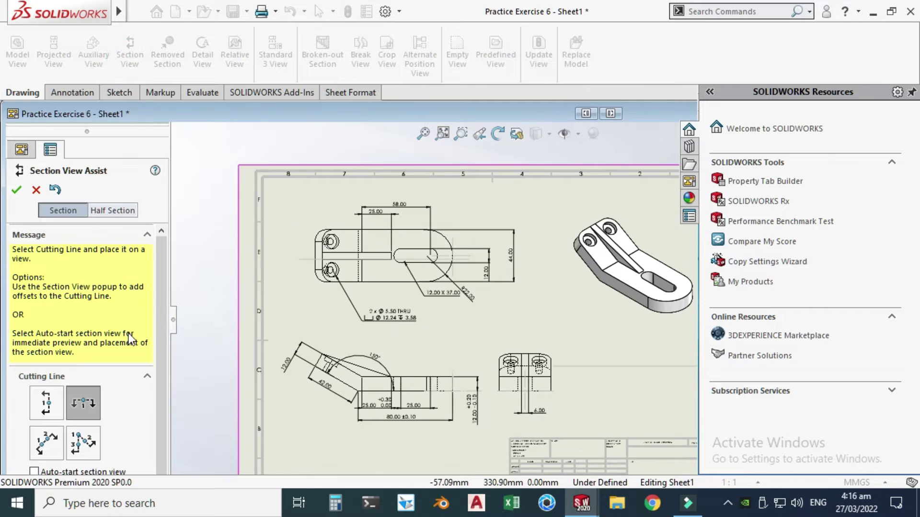
pyautogui.moveTo(160, 295); pyautogui.dragTo(160, 329)
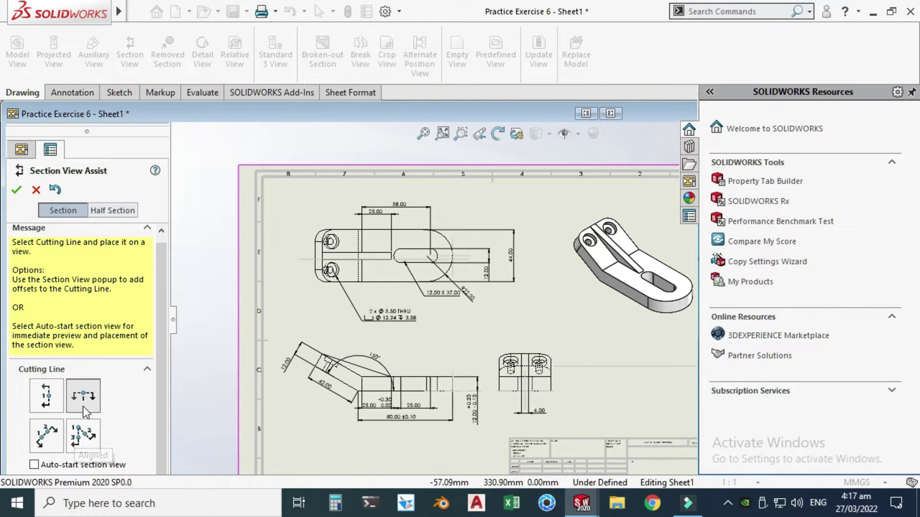
pyautogui.scroll(-3, 364, 194)
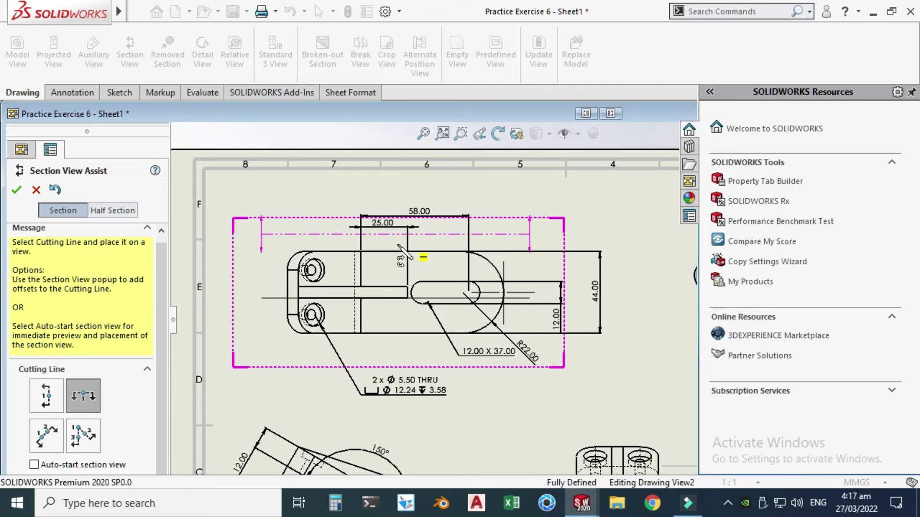
pyautogui.click(407, 292)
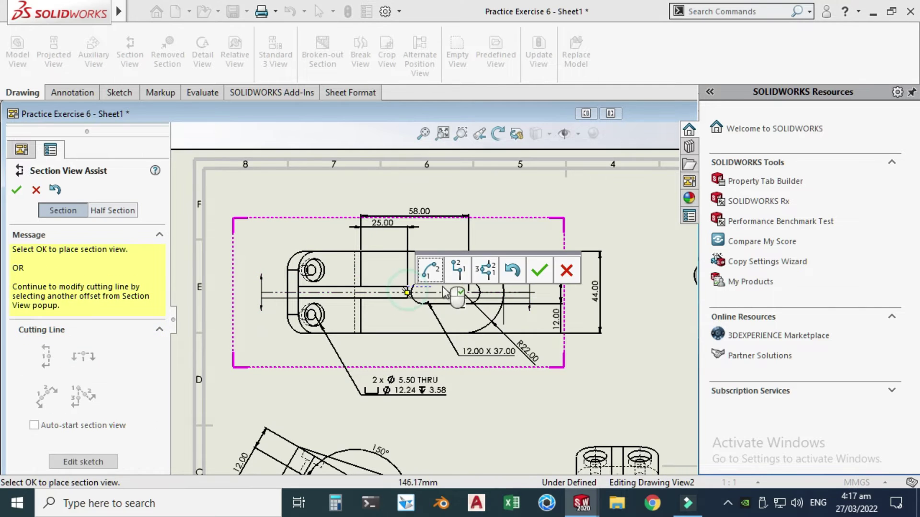
pyautogui.click(539, 268)
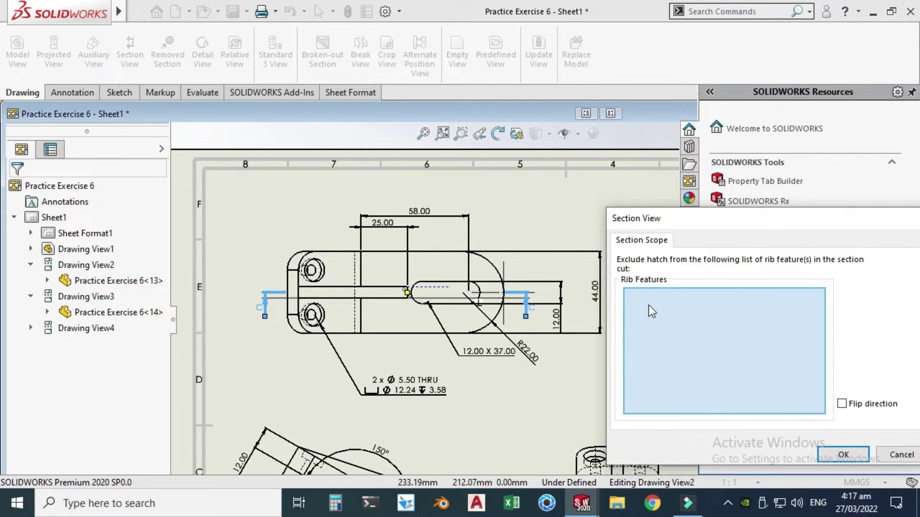
pyautogui.click(355, 294)
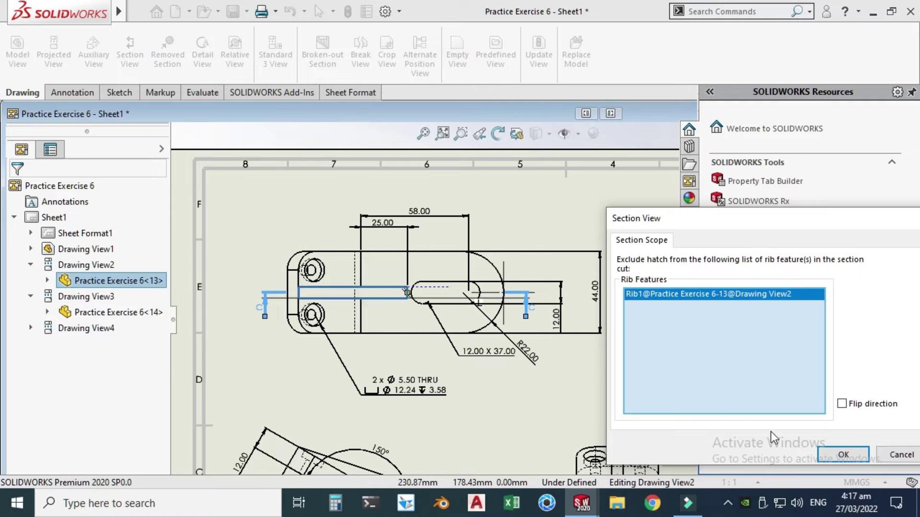
pyautogui.click(825, 454)
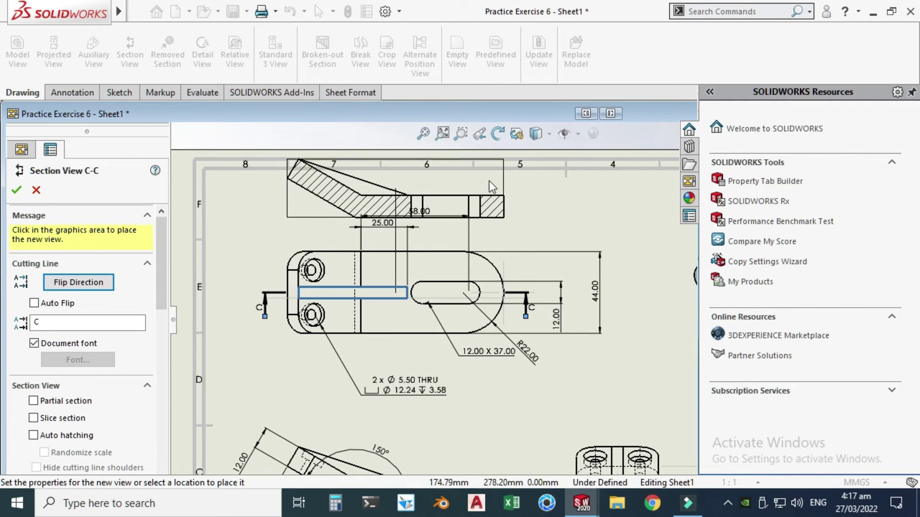
pyautogui.scroll(2, 475, 208)
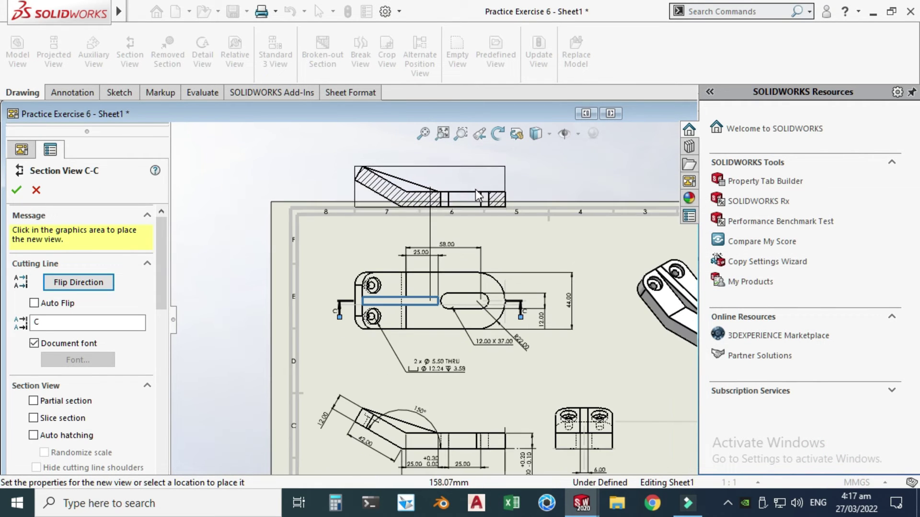
pyautogui.click(474, 202)
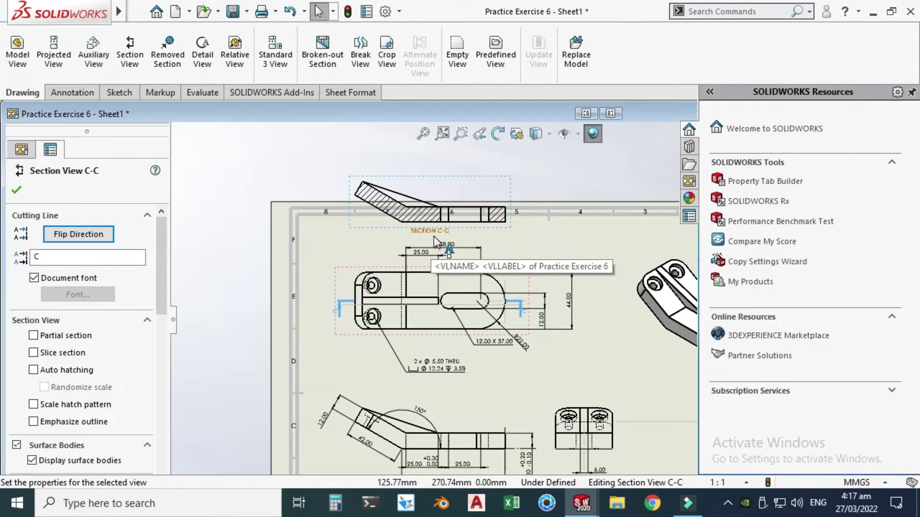
pyautogui.press('Return')
# Break Section View C-C's alignment and move it to the sheet's lower right.
pyautogui.moveTo(435, 236); pyautogui.dragTo(447, 281, button='middle')
pyautogui.moveTo(507, 277)
pyautogui.mouseDown()
pyautogui.moveTo(496, 236)
pyautogui.moveTo(501, 277)
pyautogui.moveTo(504, 267)
pyautogui.mouseUp()
pyautogui.scroll(3, 556, 335)
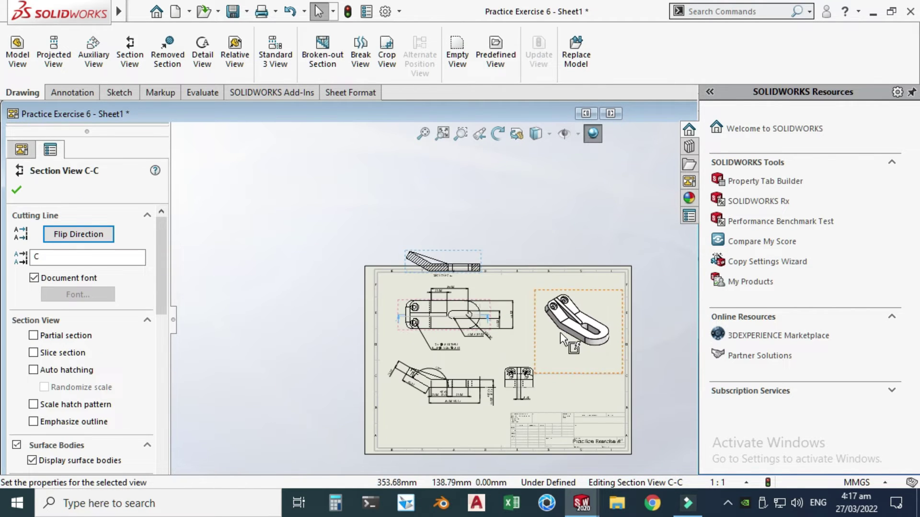
pyautogui.scroll(-2, 512, 312)
pyautogui.click(476, 269)
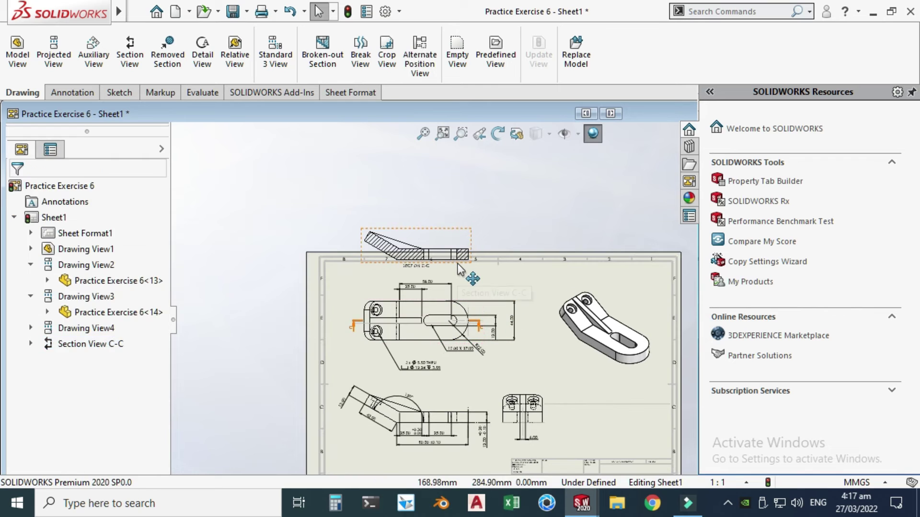
pyautogui.click(470, 272)
pyautogui.rightClick(458, 263)
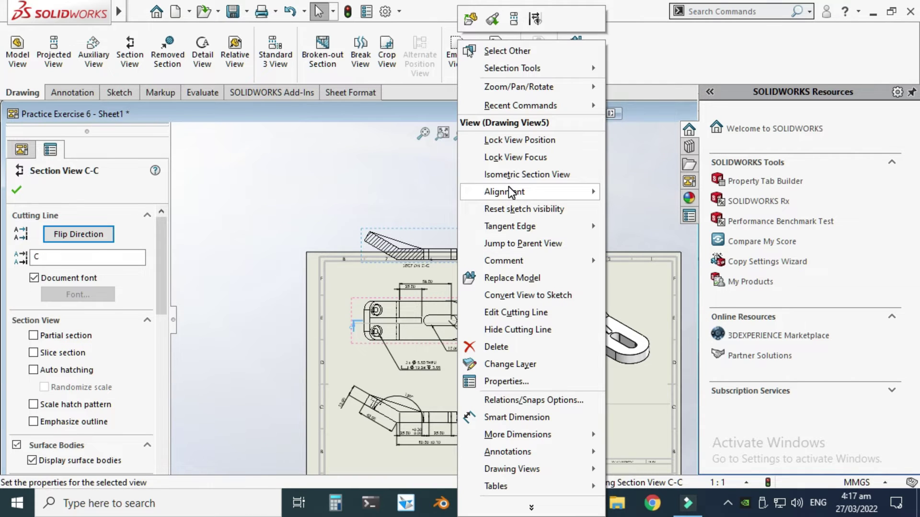
pyautogui.moveTo(511, 193)
pyautogui.click(623, 191)
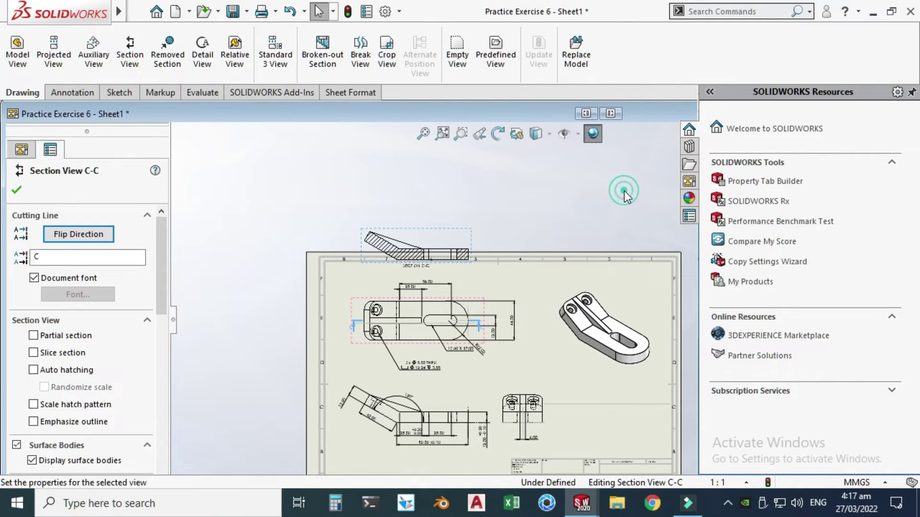
pyautogui.click(560, 213)
pyautogui.scroll(2, 361, 203)
pyautogui.scroll(-2, 461, 225)
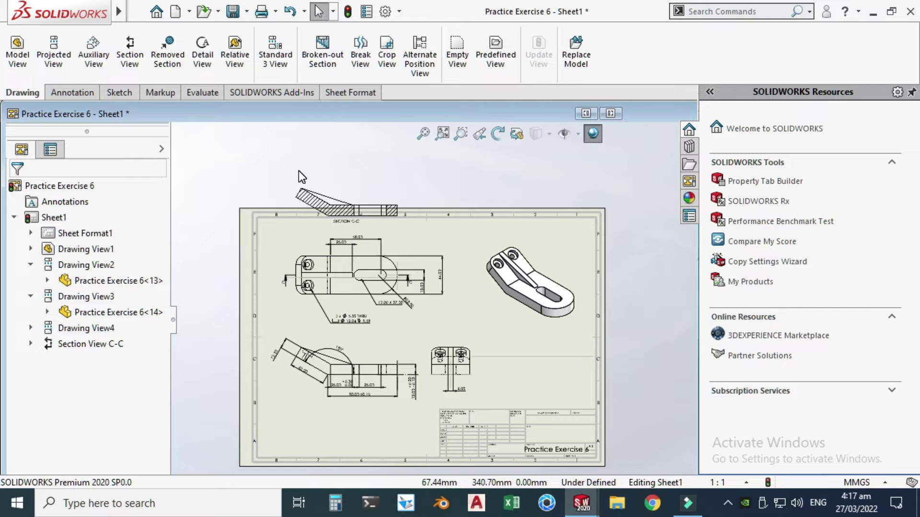
pyautogui.moveTo(314, 206); pyautogui.dragTo(507, 383)
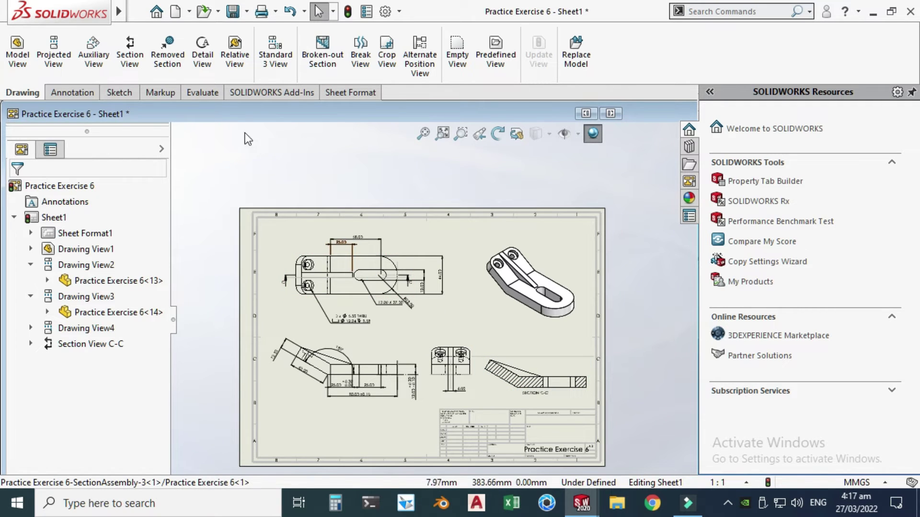
pyautogui.click(202, 54)
pyautogui.click(420, 272)
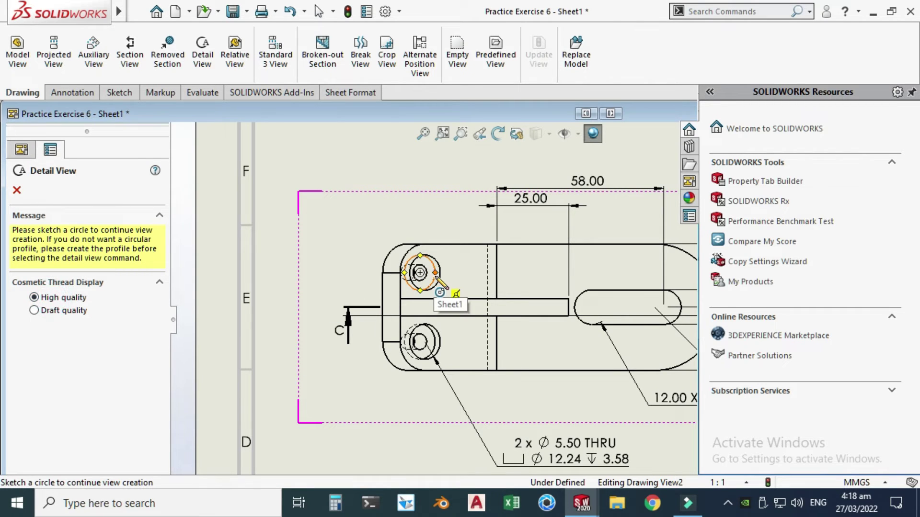
# Circle the top view's upper counterbored hole and place 2:1 Detail View D near the sheet bottom.
pyautogui.click(434, 272)
pyautogui.click(400, 265)
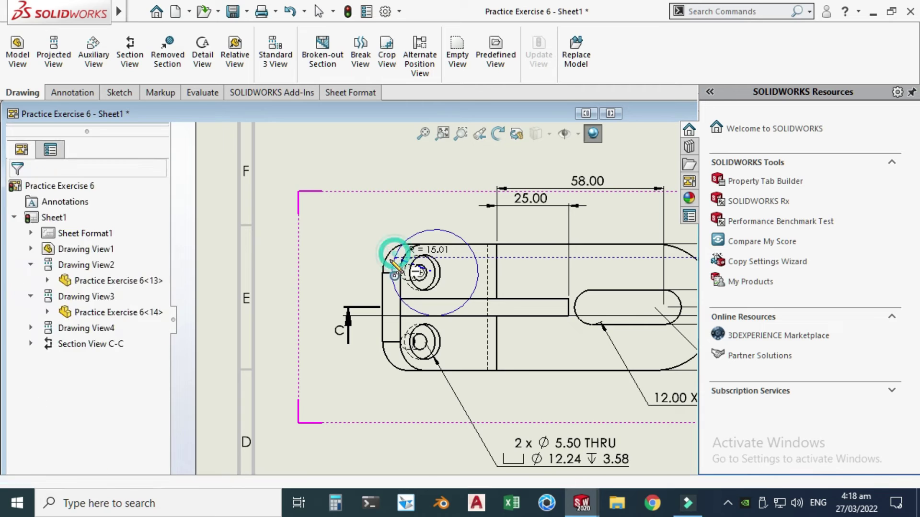
pyautogui.scroll(5, 383, 208)
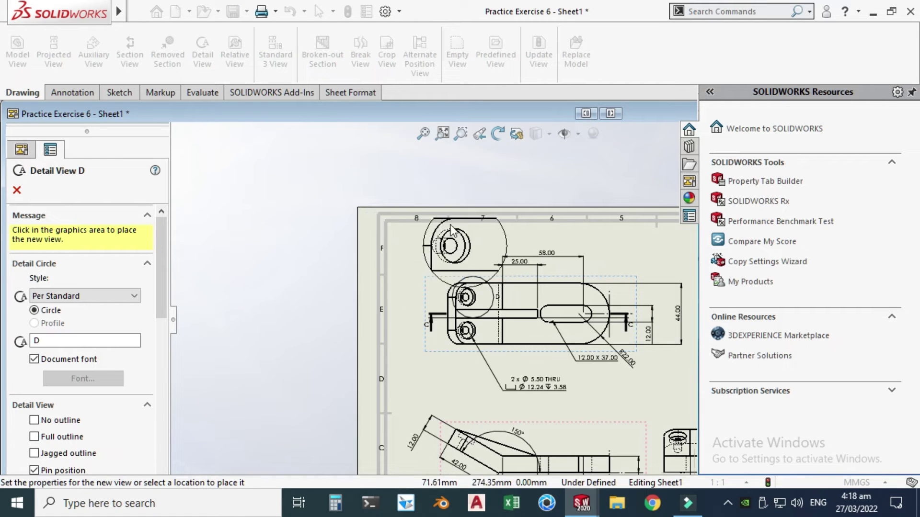
pyautogui.scroll(-4, 551, 412)
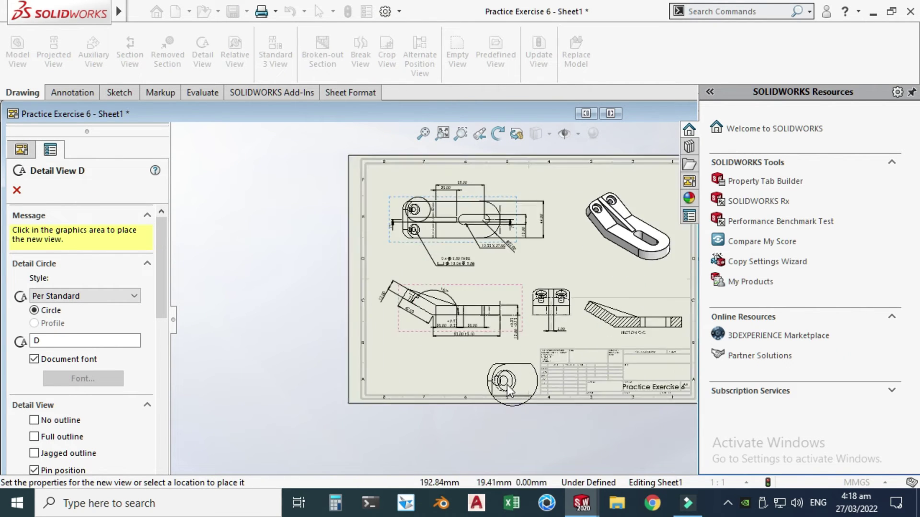
pyautogui.click(429, 258)
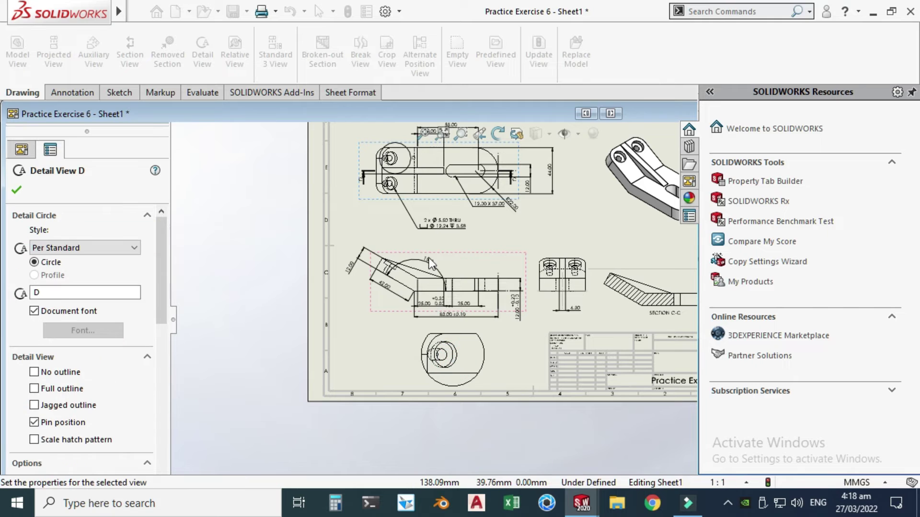
pyautogui.scroll(-5, 390, 152)
pyautogui.press('Escape')
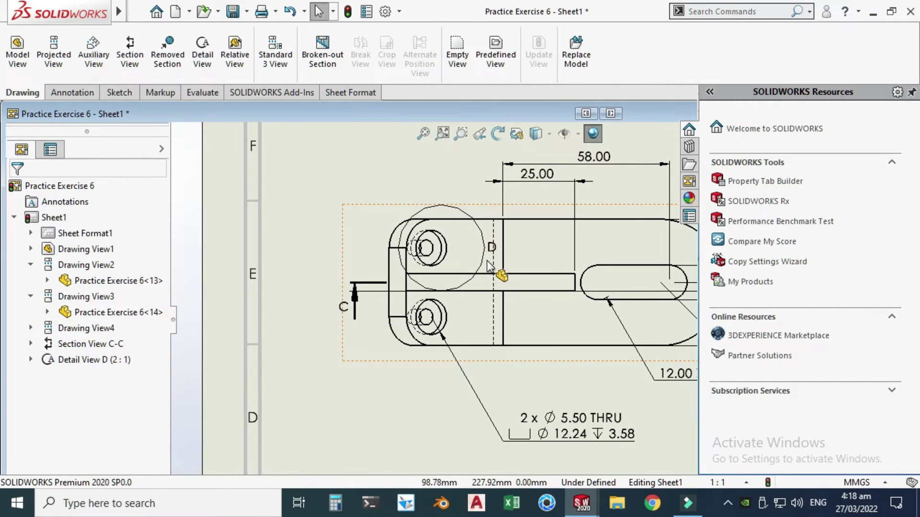
pyautogui.click(483, 254)
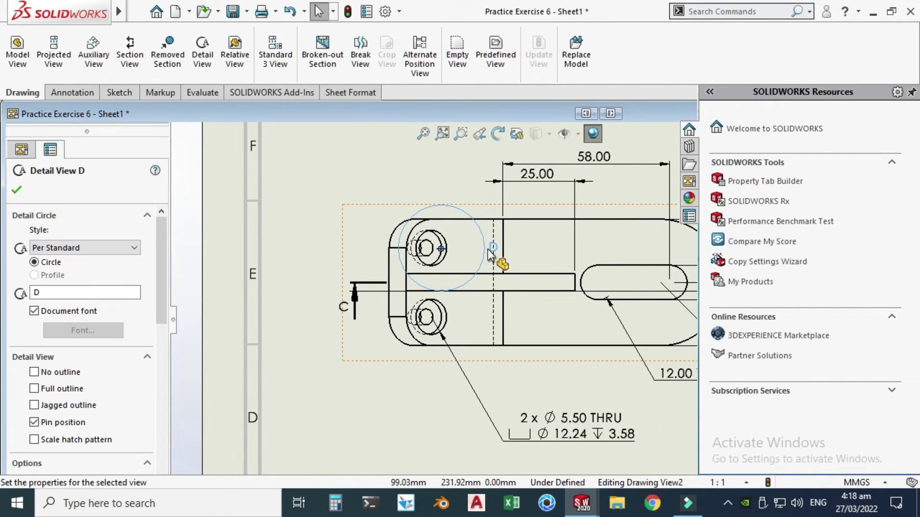
pyautogui.click(484, 254)
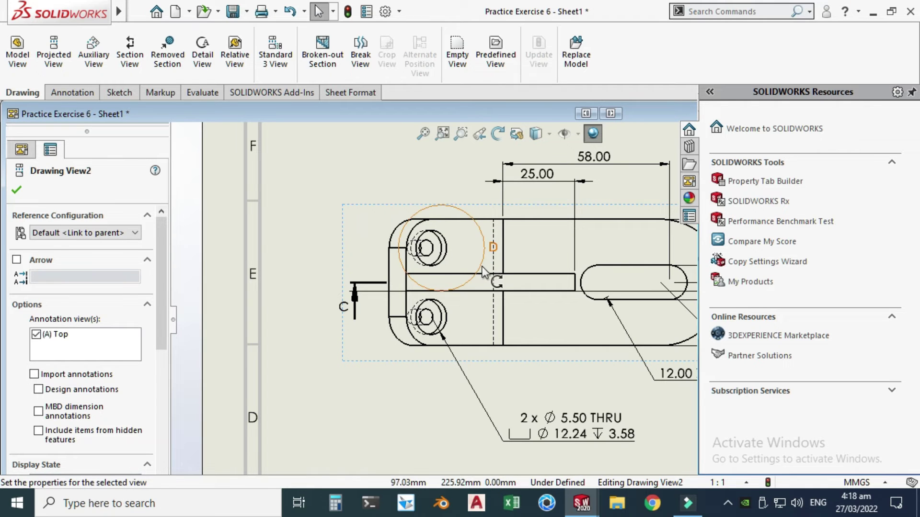
pyautogui.press('Escape')
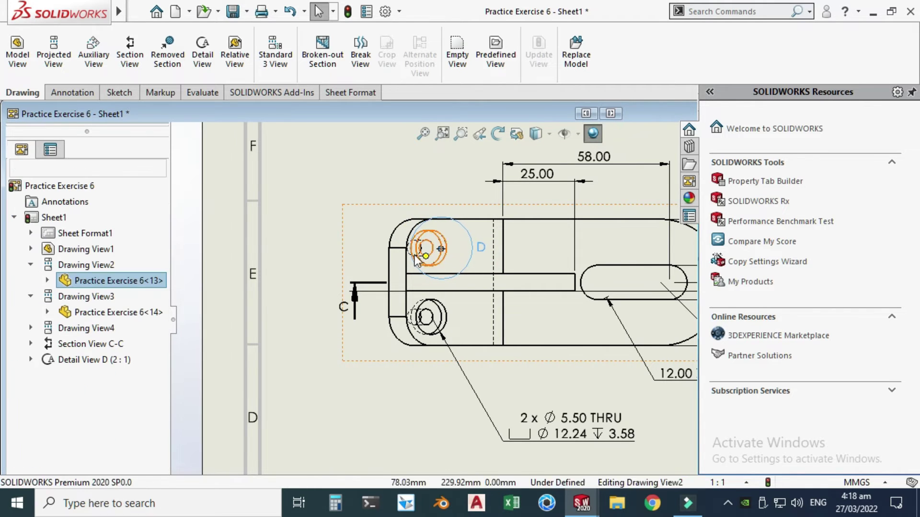
pyautogui.scroll(2, 461, 329)
pyautogui.scroll(5, 461, 329)
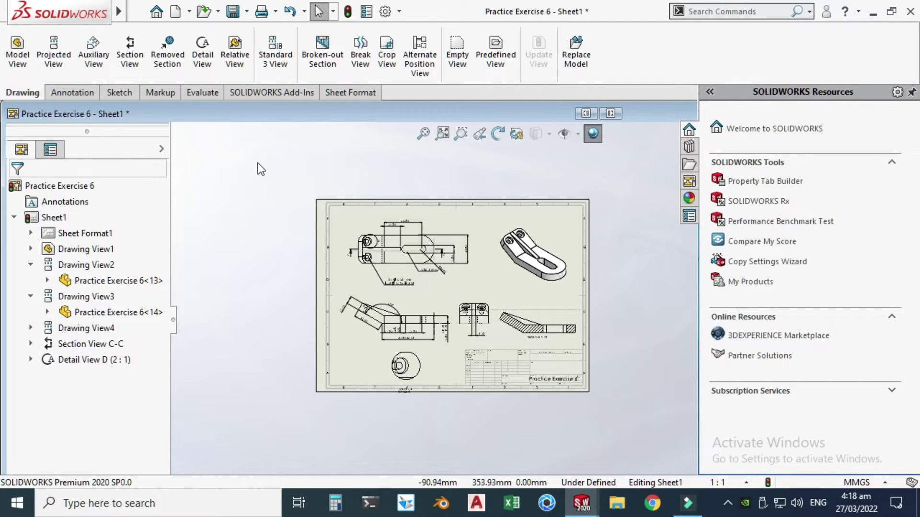
# Give the first box-selected dimensions a bold 4 mm Century Gothic font instead of the document font.
pyautogui.moveTo(259, 157)
pyautogui.mouseDown()
pyautogui.moveTo(559, 368)
pyautogui.moveTo(641, 447)
pyautogui.mouseUp()
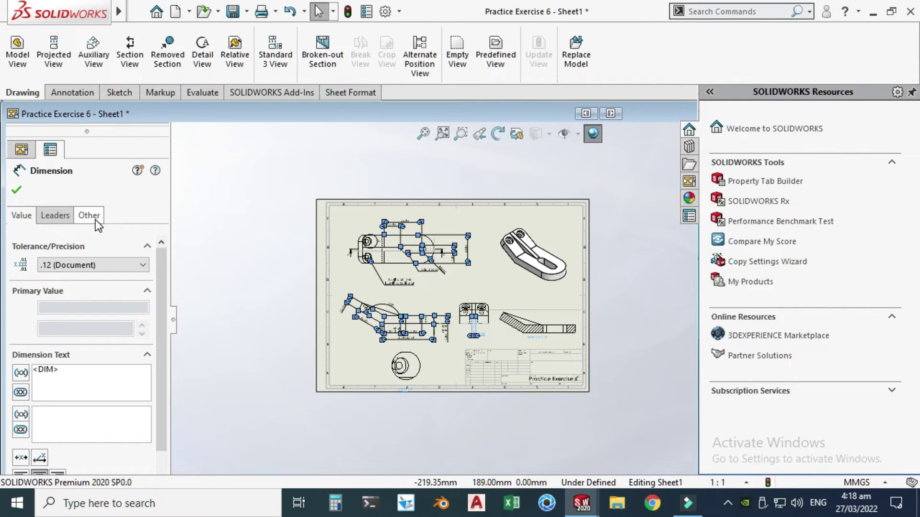
pyautogui.click(95, 220)
pyautogui.click(16, 277)
pyautogui.click(71, 297)
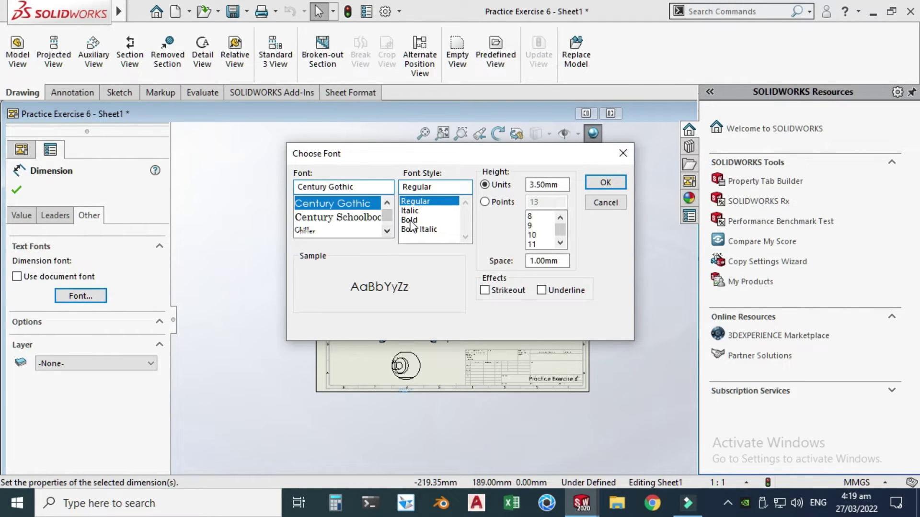
pyautogui.click(411, 222)
pyautogui.doubleClick(543, 187)
pyautogui.write('4')
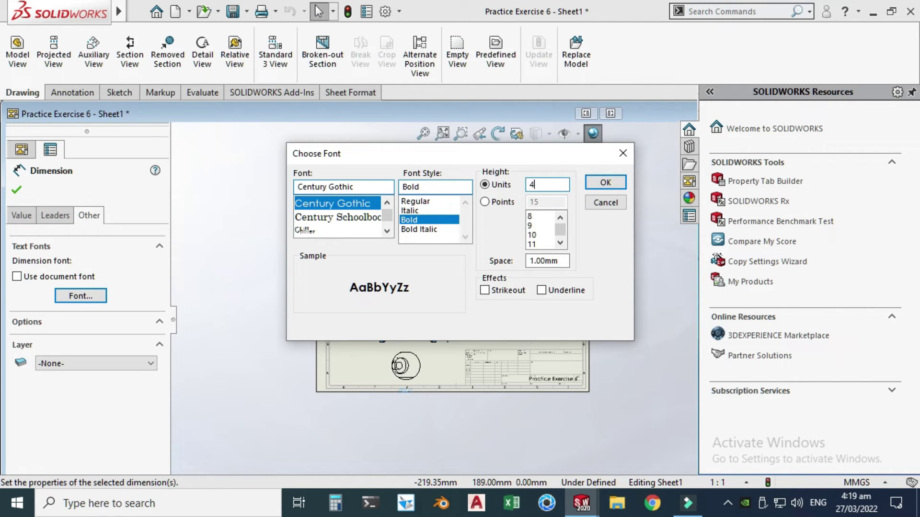
pyautogui.click(605, 182)
pyautogui.scroll(-5, 432, 305)
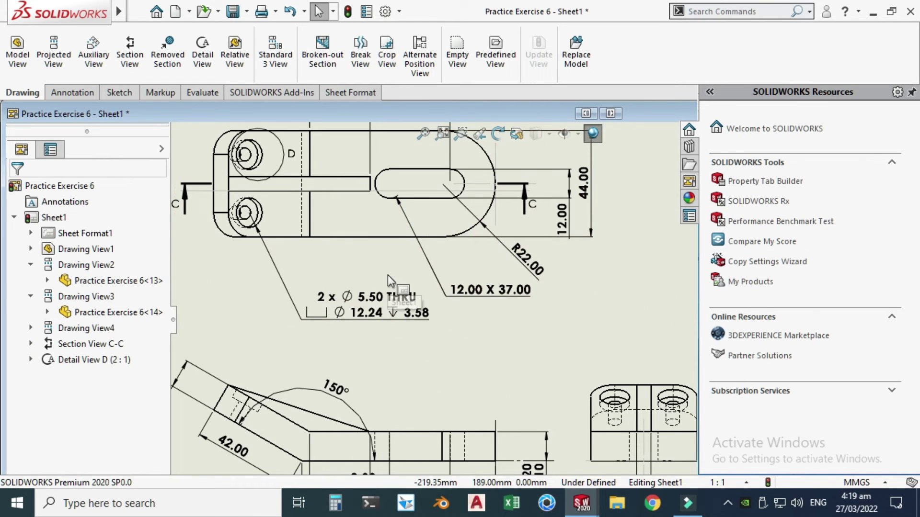
pyautogui.scroll(5, 405, 304)
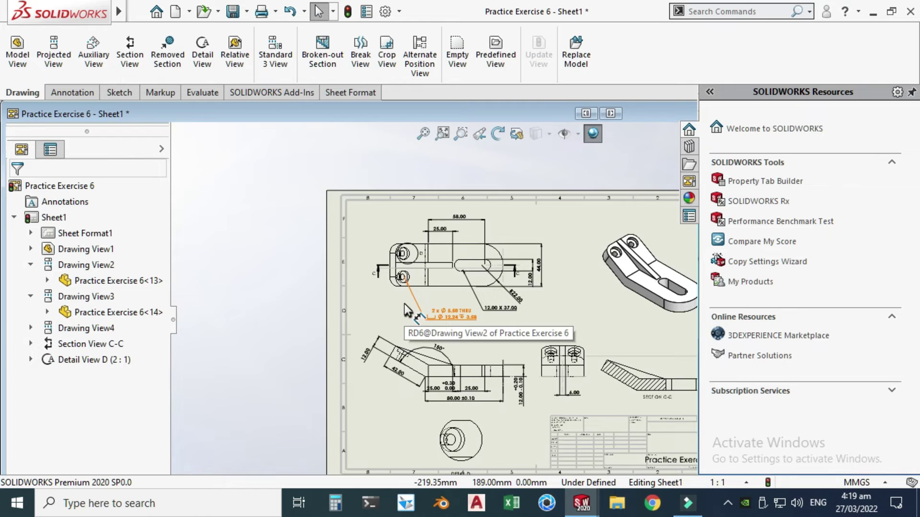
# Set the font height of all dimensions across the sheet to 4 mm.
pyautogui.moveTo(352, 185); pyautogui.dragTo(687, 456)
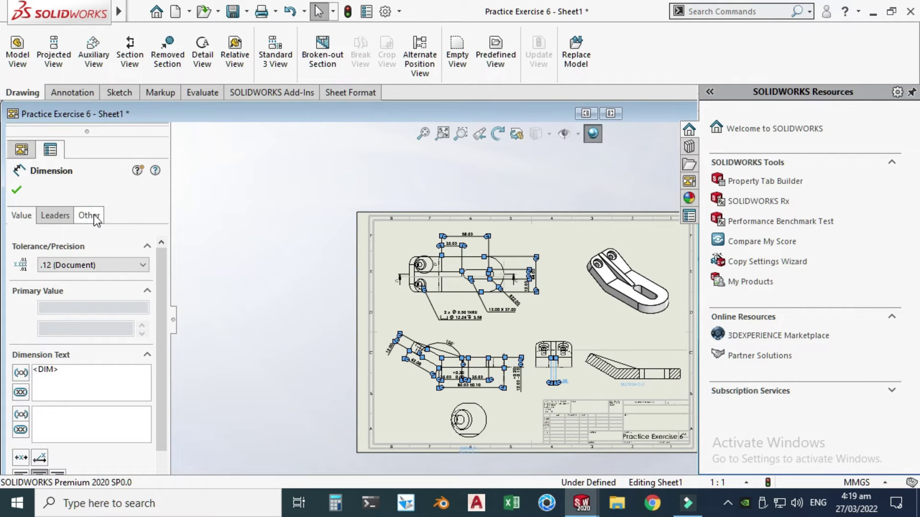
pyautogui.click(94, 217)
pyautogui.click(79, 295)
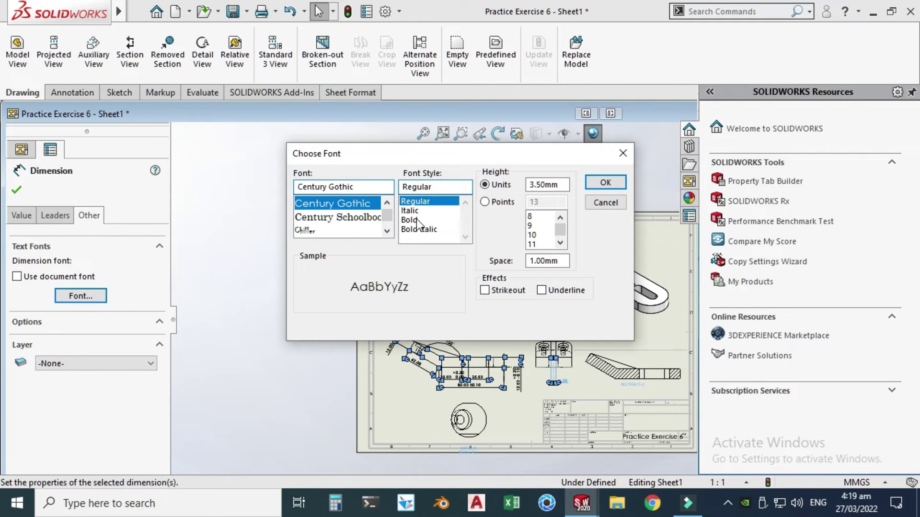
pyautogui.doubleClick(535, 184)
pyautogui.write('4')
pyautogui.click(621, 183)
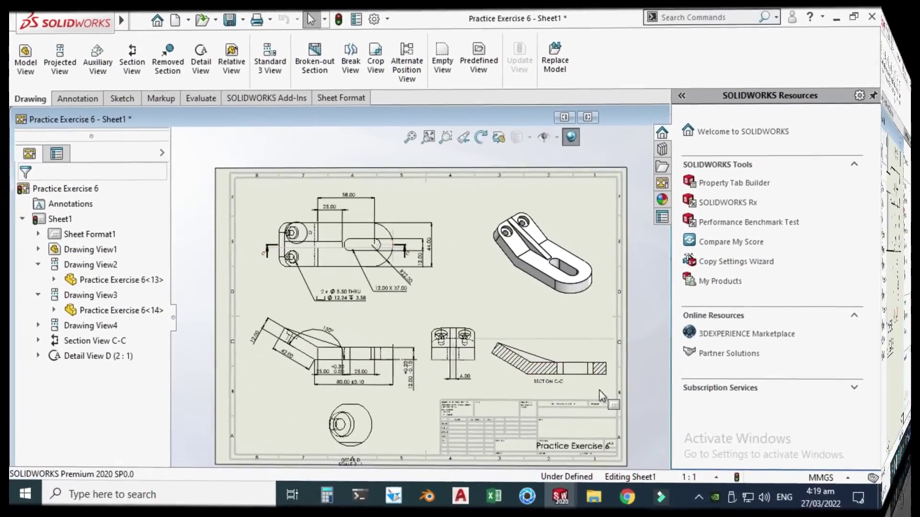
# Switch Sheet1 to Edit Sheet Format and zoom to the title block.
pyautogui.scroll(-3, 588, 390)
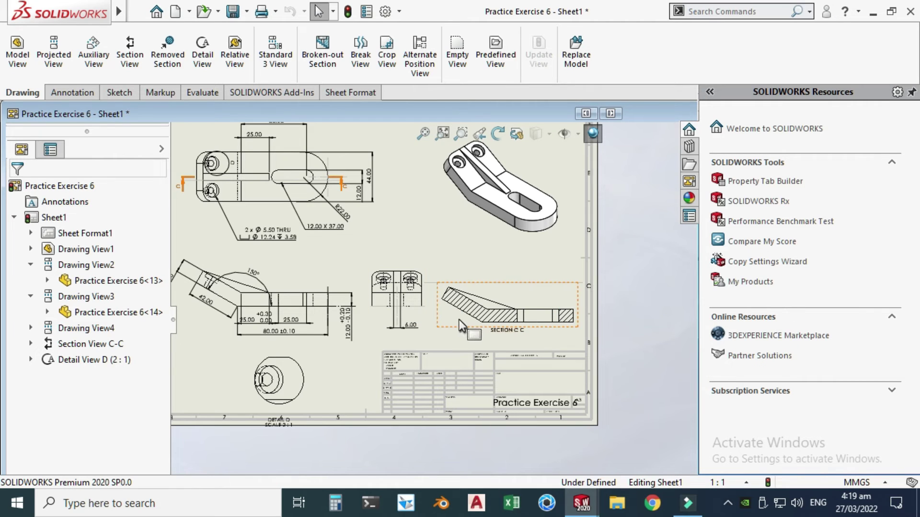
pyautogui.rightClick(57, 221)
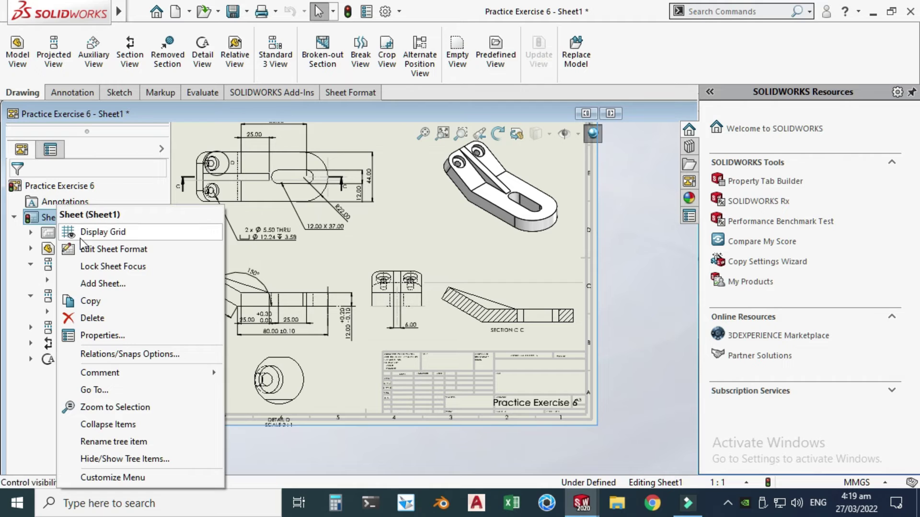
pyautogui.click(86, 249)
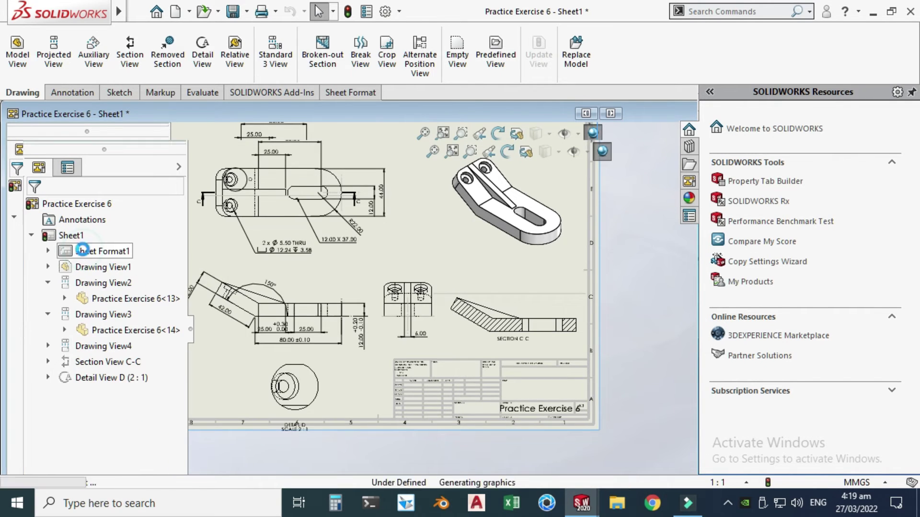
pyautogui.scroll(-3, 595, 421)
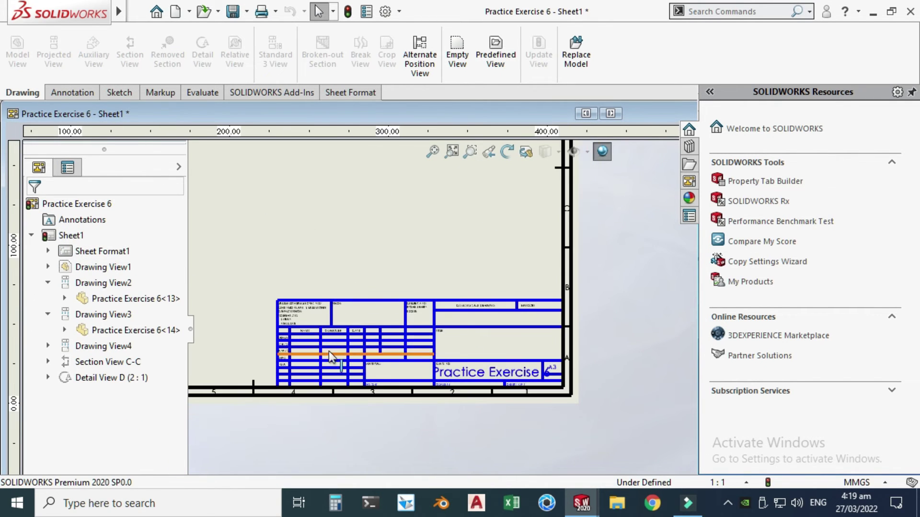
pyautogui.scroll(-3, 329, 352)
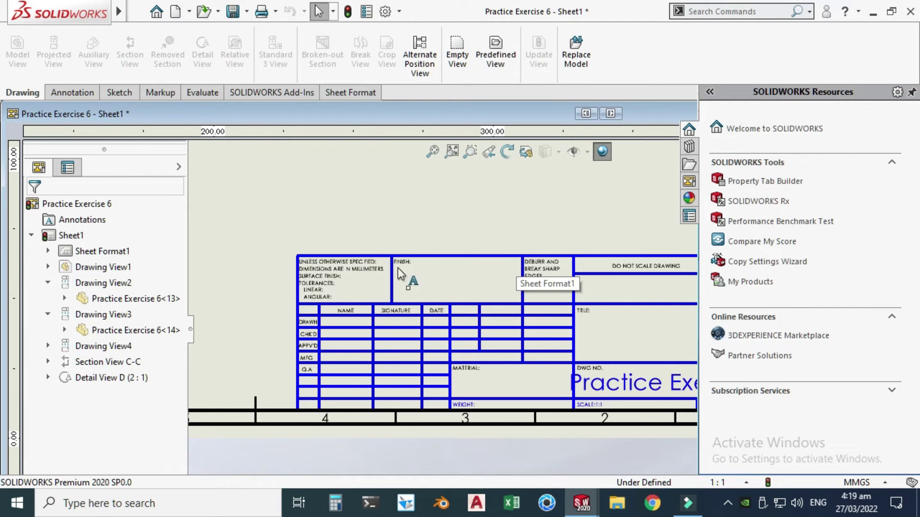
pyautogui.scroll(-2, 355, 337)
pyautogui.scroll(-2, 356, 337)
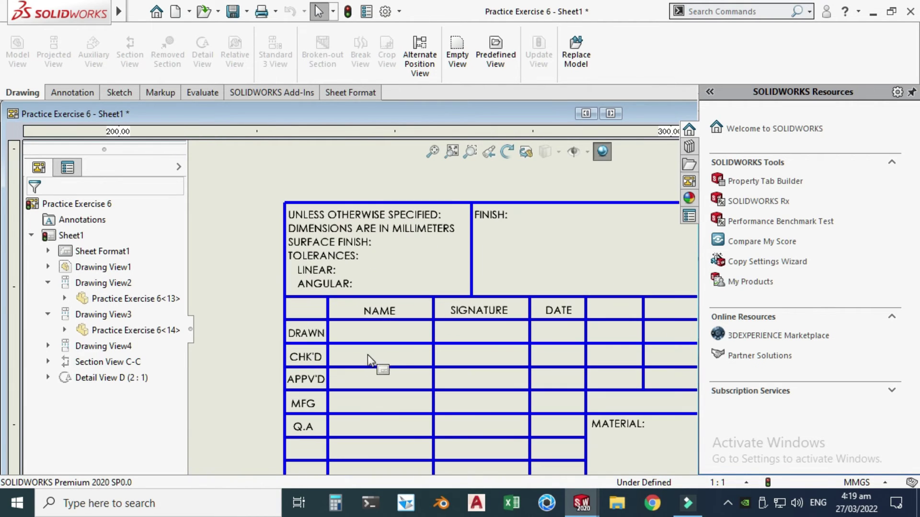
# Add a Century Gothic note with the drafter's name in the DRAWN/NAME cell.
pyautogui.click(380, 333)
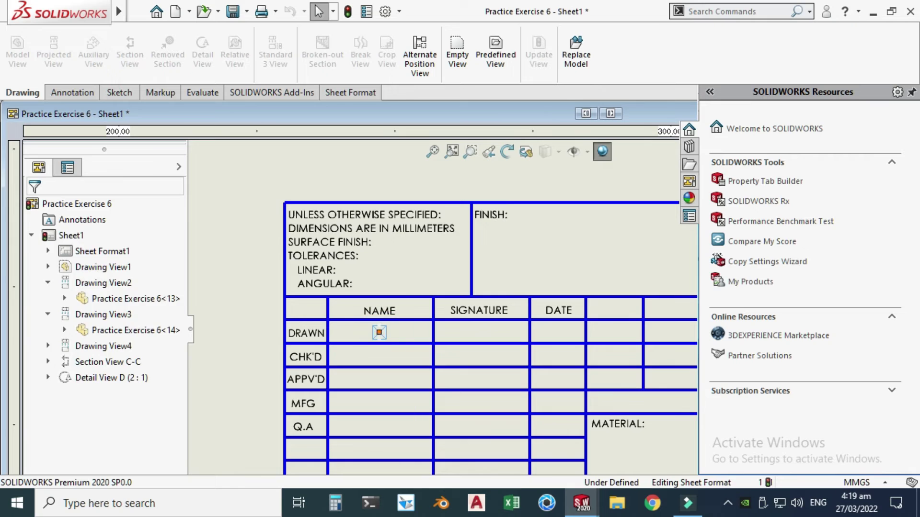
pyautogui.write('Ibrahim Omer')
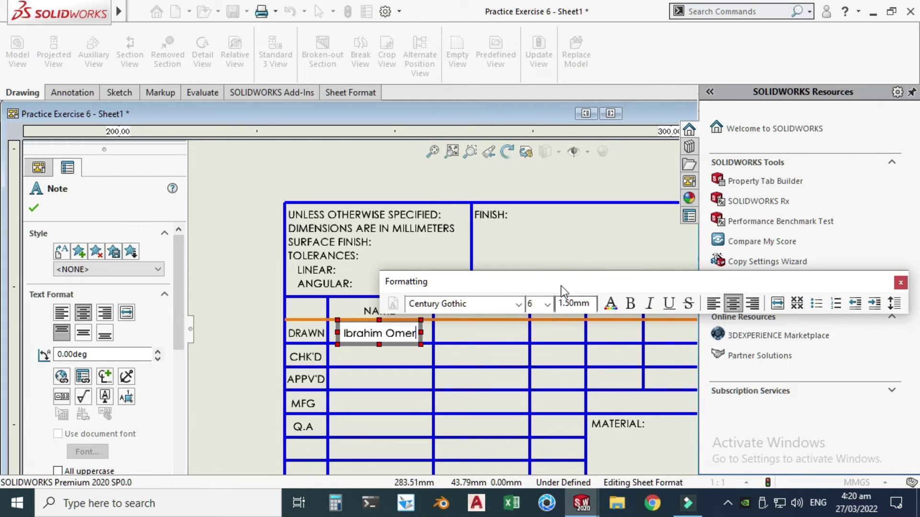
pyautogui.click(517, 304)
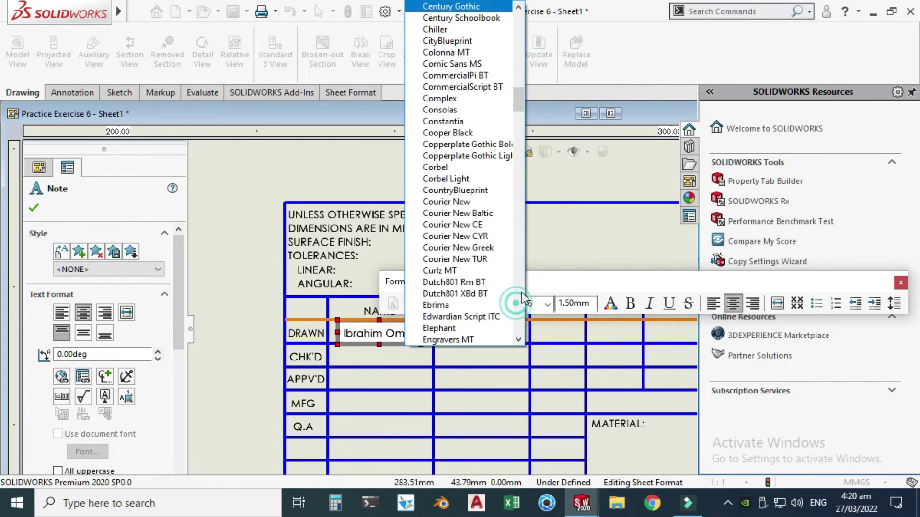
pyautogui.click(346, 168)
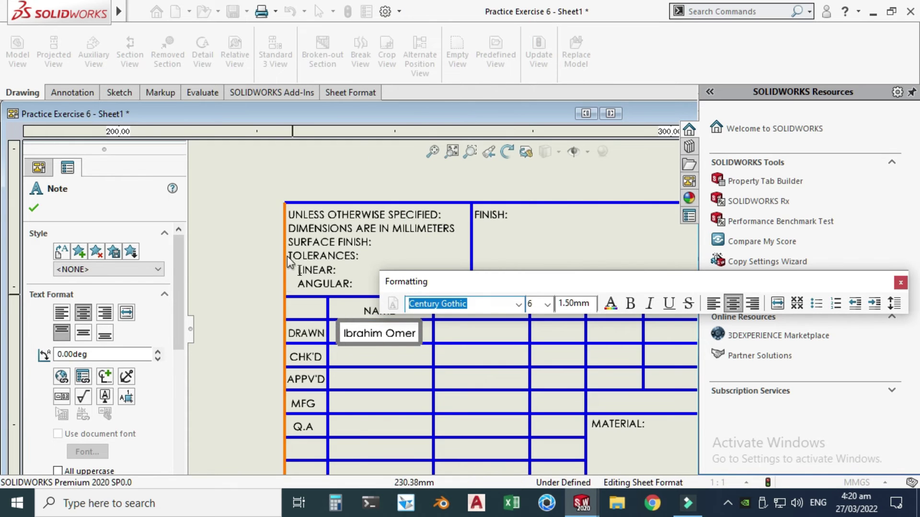
pyautogui.scroll(2, 519, 329)
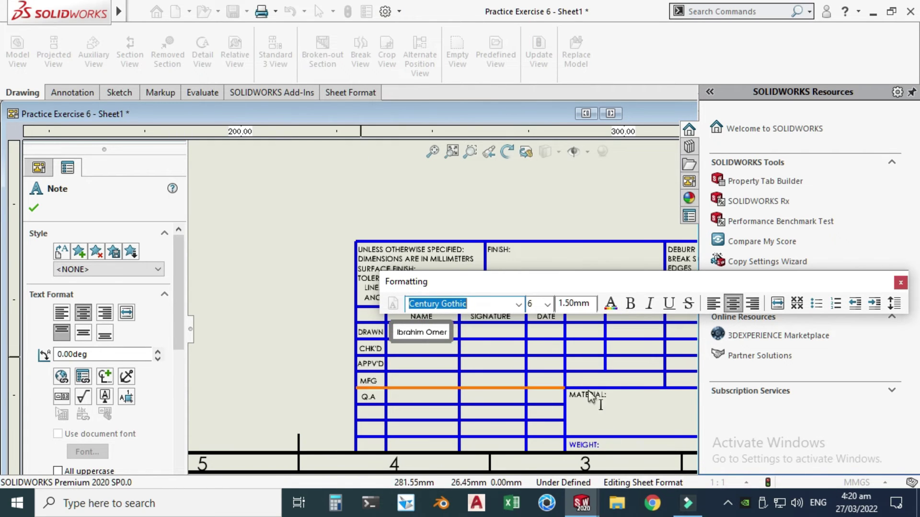
pyautogui.scroll(-1, 570, 412)
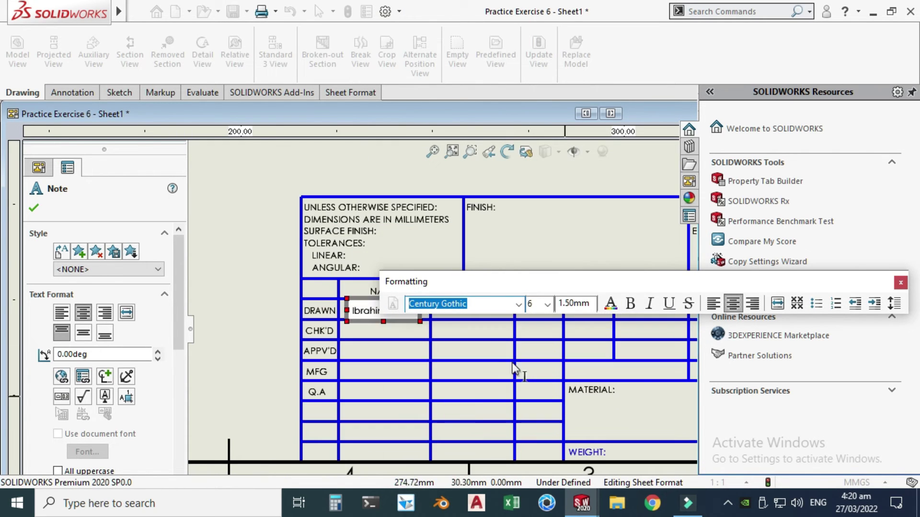
pyautogui.click(899, 286)
pyautogui.scroll(2, 486, 255)
pyautogui.scroll(-2, 591, 365)
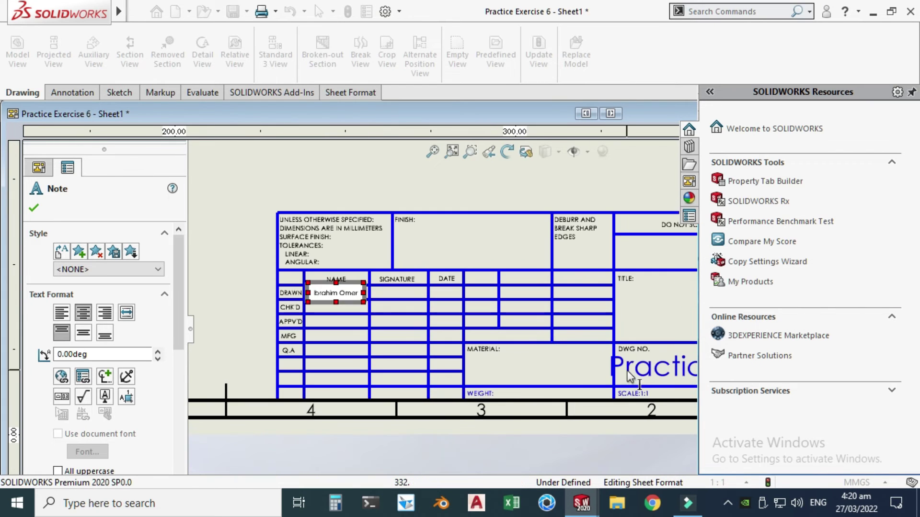
pyautogui.scroll(2, 453, 323)
pyautogui.scroll(-3, 594, 340)
pyautogui.scroll(3, 547, 328)
pyautogui.scroll(-1, 645, 335)
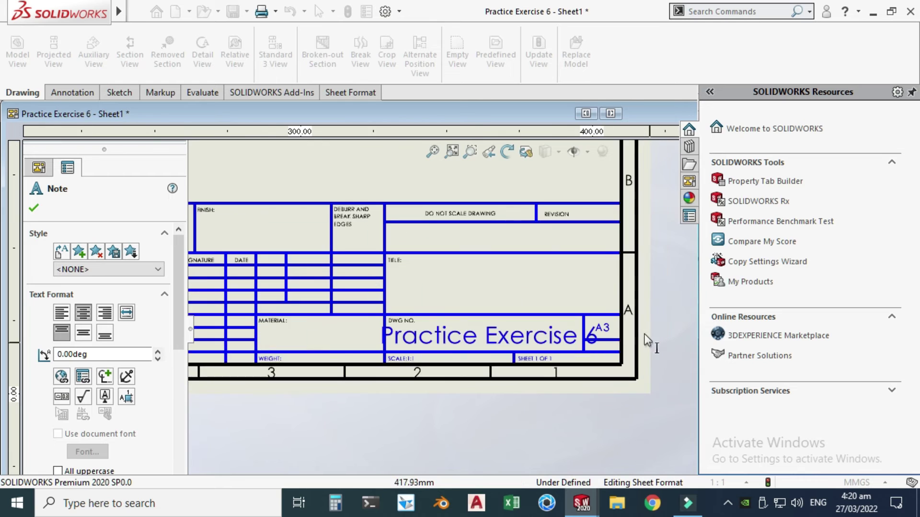
pyautogui.scroll(-3, 623, 331)
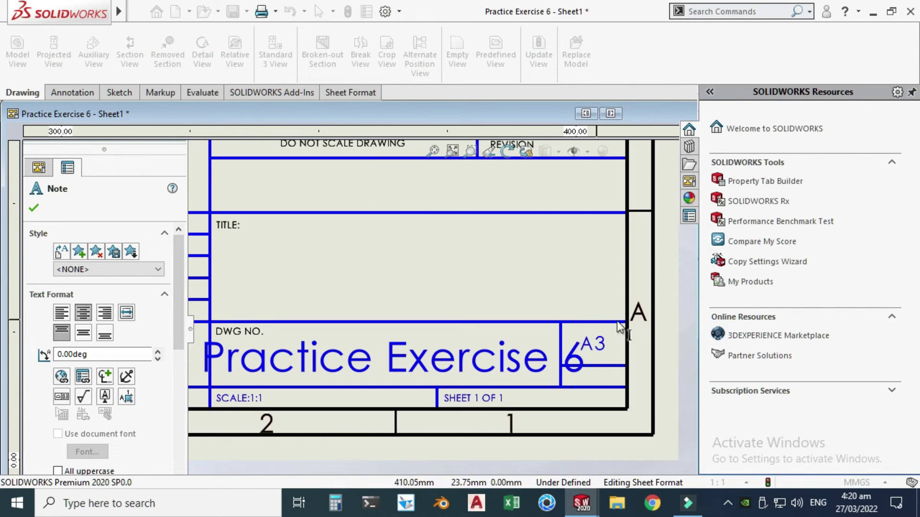
pyautogui.scroll(3, 573, 323)
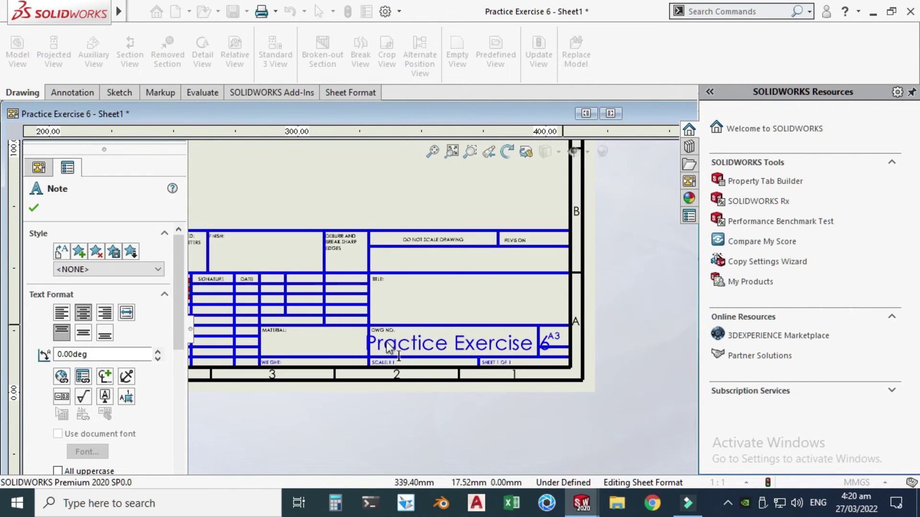
pyautogui.scroll(2, 386, 341)
pyautogui.scroll(2, 475, 263)
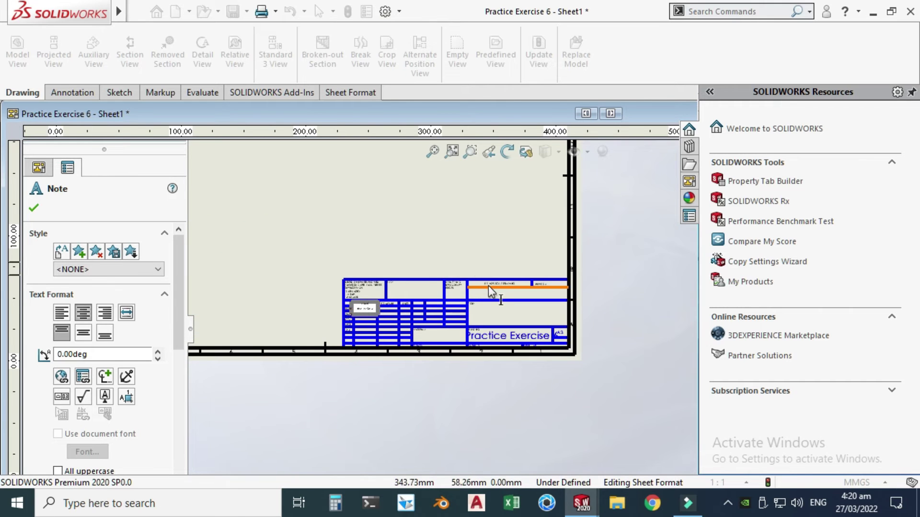
pyautogui.press('Escape')
pyautogui.scroll(4, 573, 223)
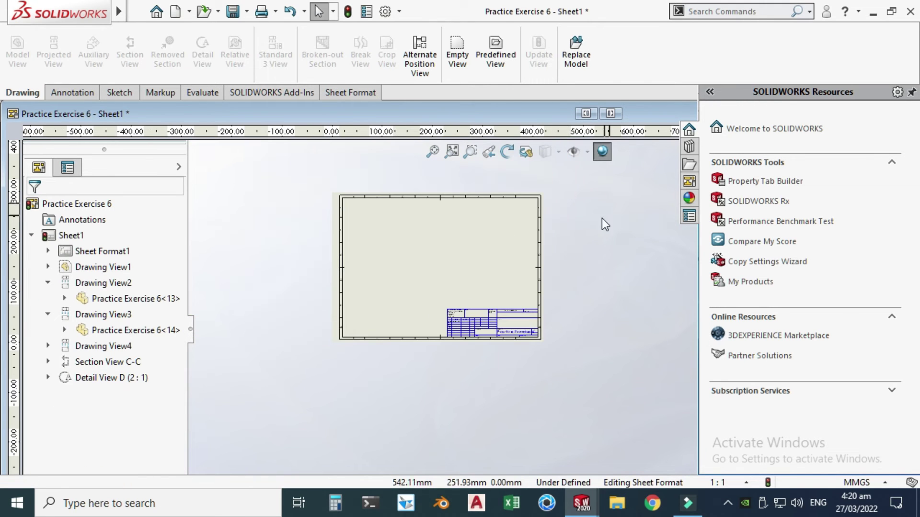
pyautogui.scroll(-4, 288, 252)
pyautogui.rightClick(101, 252)
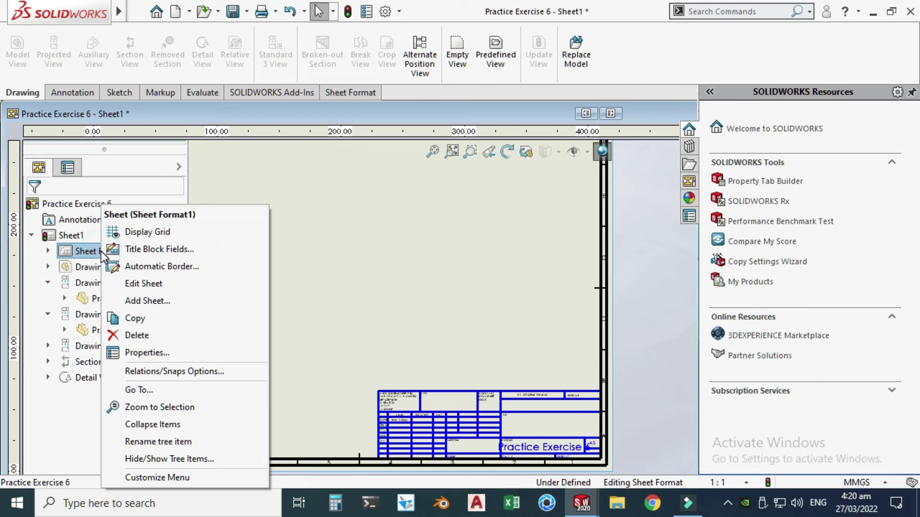
pyautogui.click(151, 288)
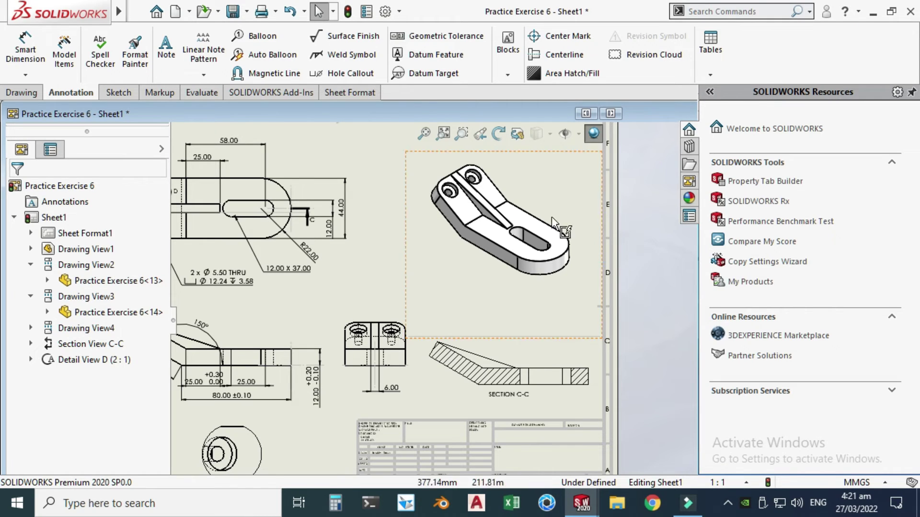
# Add an 'Isometric View' note inside the isometric view with 6.00mm text height.
pyautogui.click(169, 62)
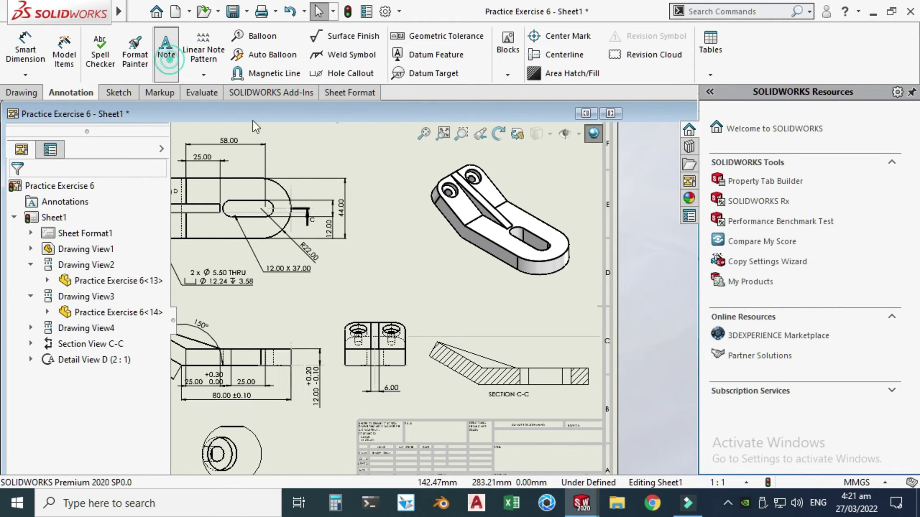
pyautogui.click(409, 287)
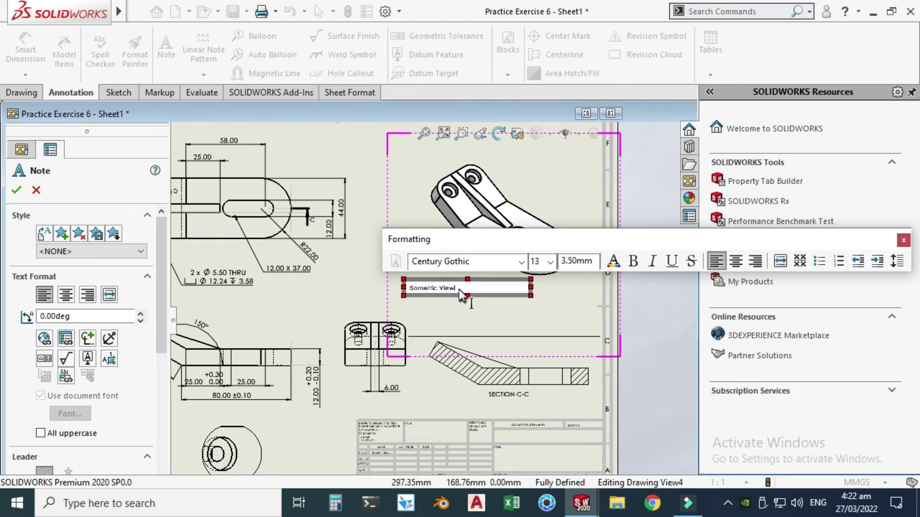
pyautogui.moveTo(459, 288); pyautogui.dragTo(418, 291)
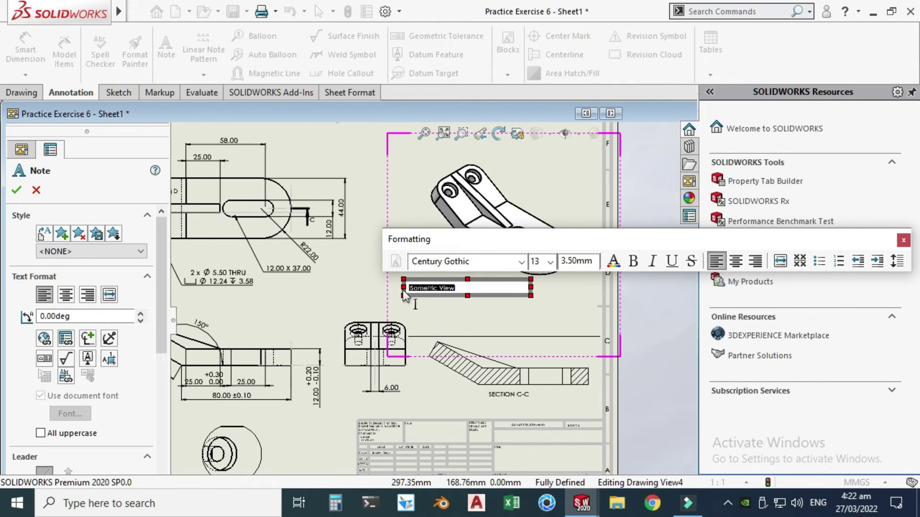
pyautogui.click(568, 261)
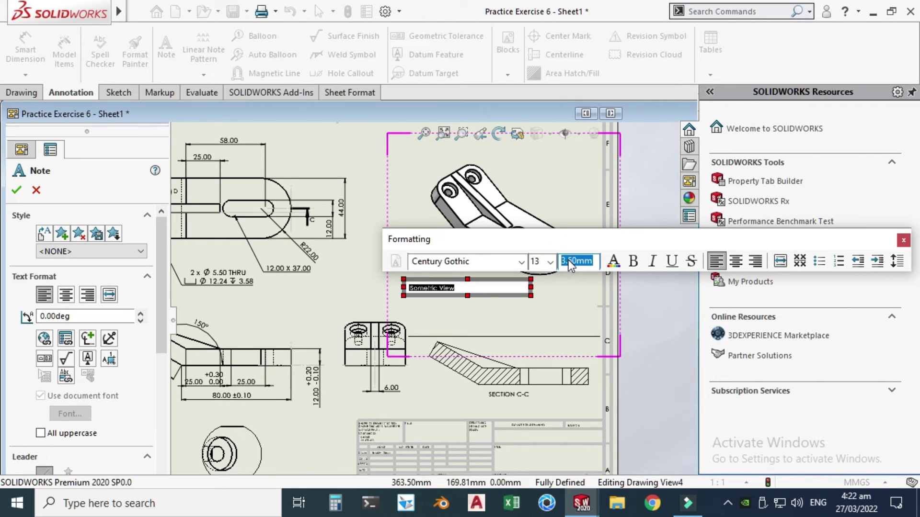
pyautogui.write('6')
pyautogui.press('Return')
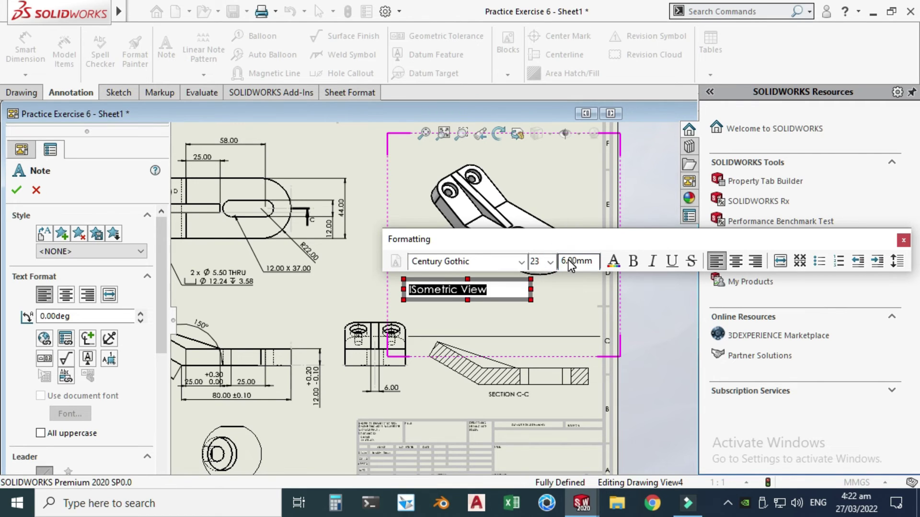
pyautogui.click(903, 240)
pyautogui.click(574, 304)
pyautogui.press('Escape')
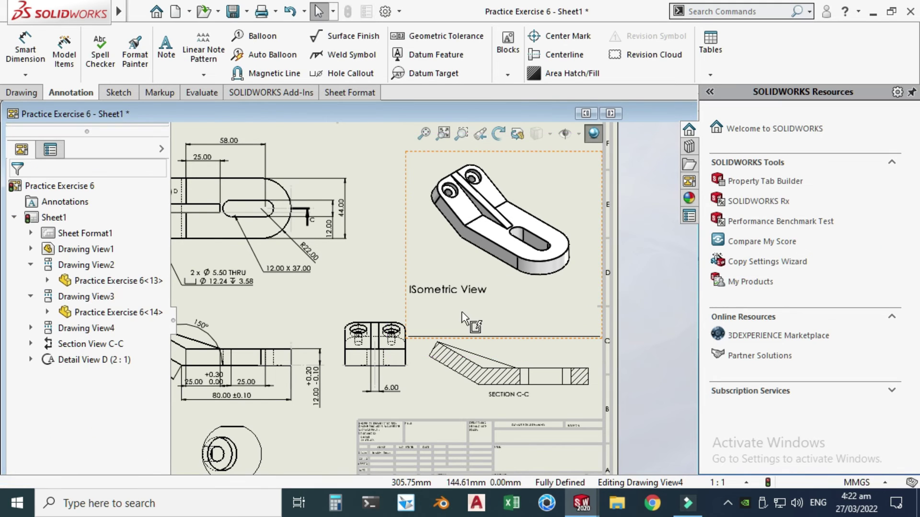
# Move the label beneath the part, correct 'ISometric' to 'Isometric', and zoom to fit the sheet.
pyautogui.moveTo(446, 290); pyautogui.dragTo(500, 303)
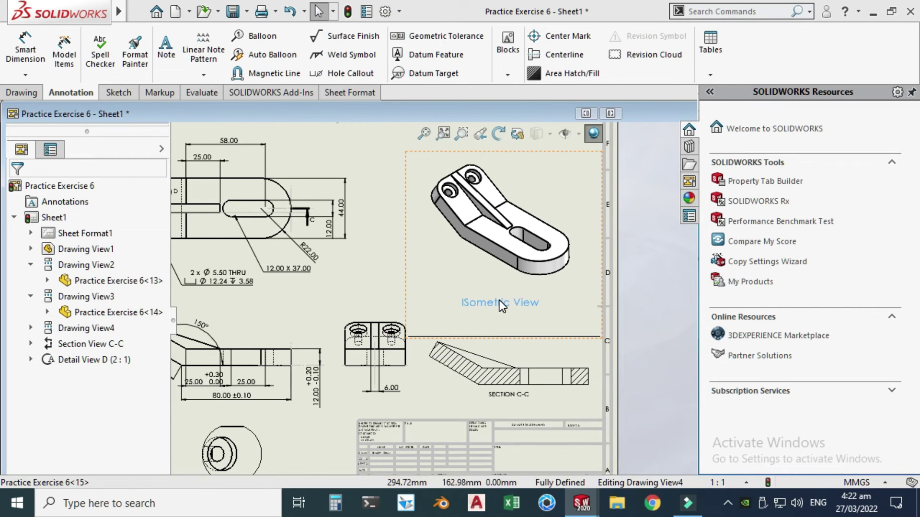
pyautogui.press('Escape')
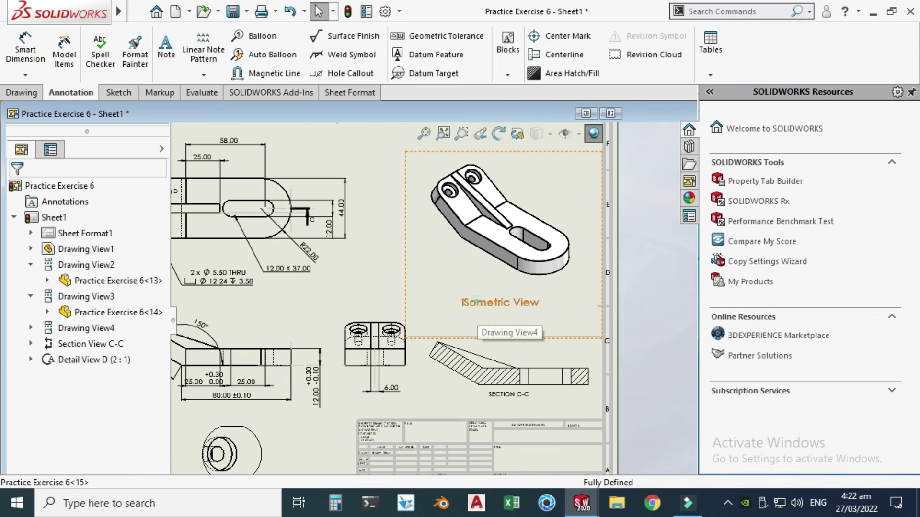
pyautogui.doubleClick(474, 304)
pyautogui.click(469, 301)
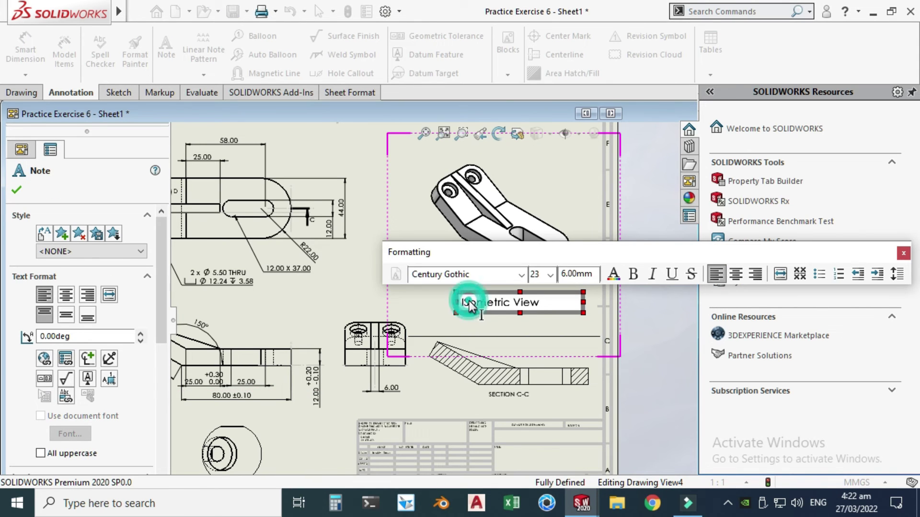
pyautogui.press('Delete')
pyautogui.write('s')
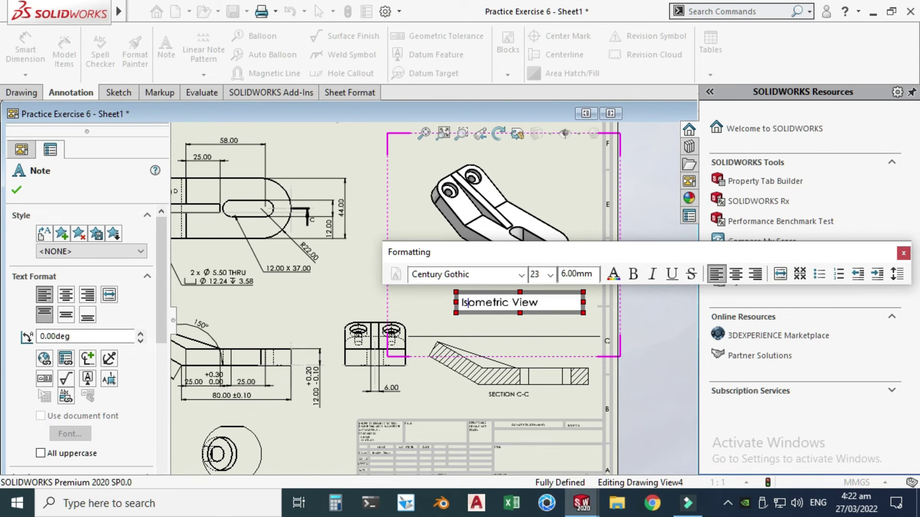
pyautogui.click(412, 190)
pyautogui.press('f')
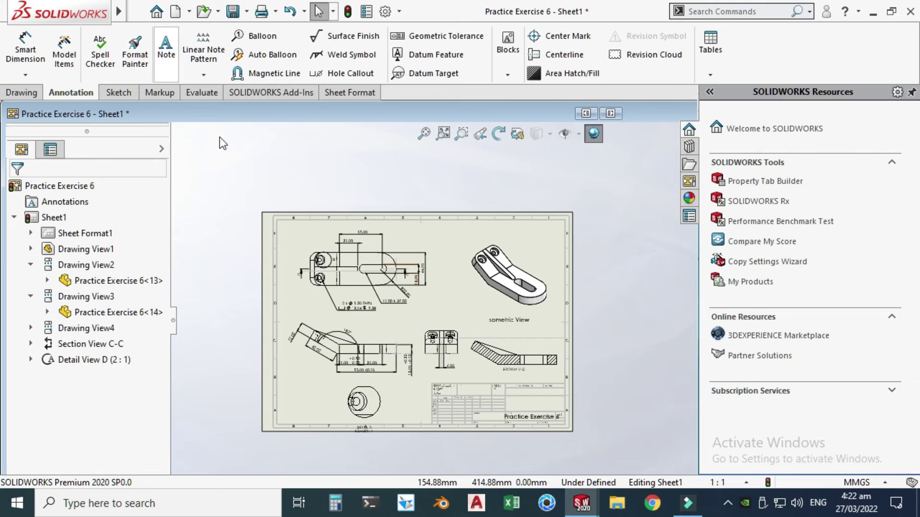
pyautogui.scroll(2, 320, 429)
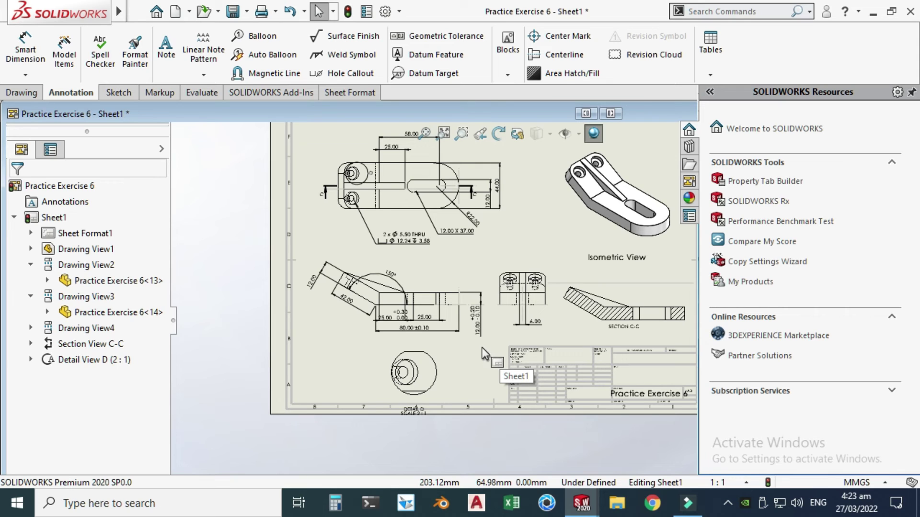
# Use Save As with views updated to export 'Practice Exercise 6' as a PDF on the Desktop.
pyautogui.click(247, 11)
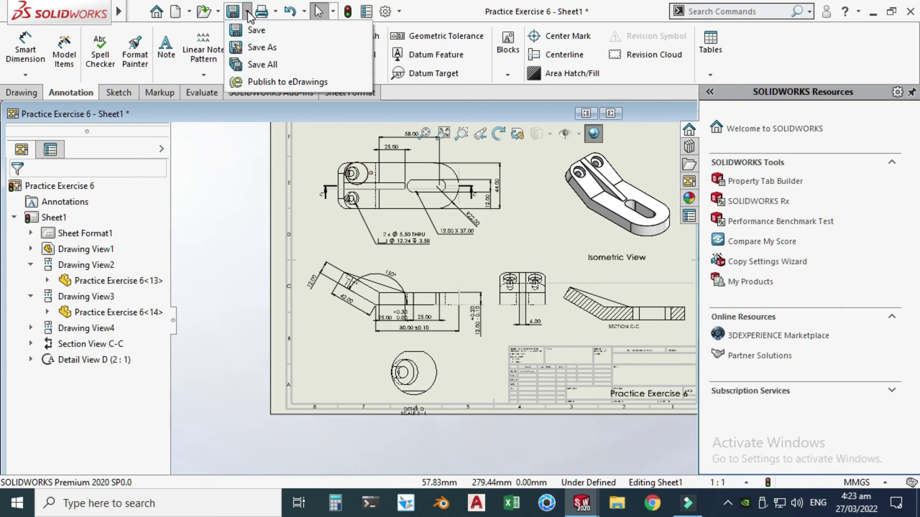
pyautogui.click(263, 47)
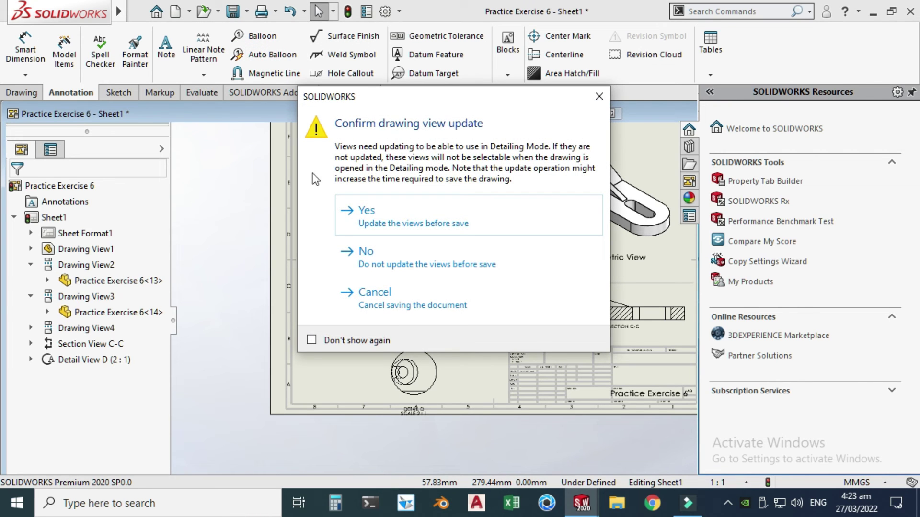
pyautogui.click(378, 211)
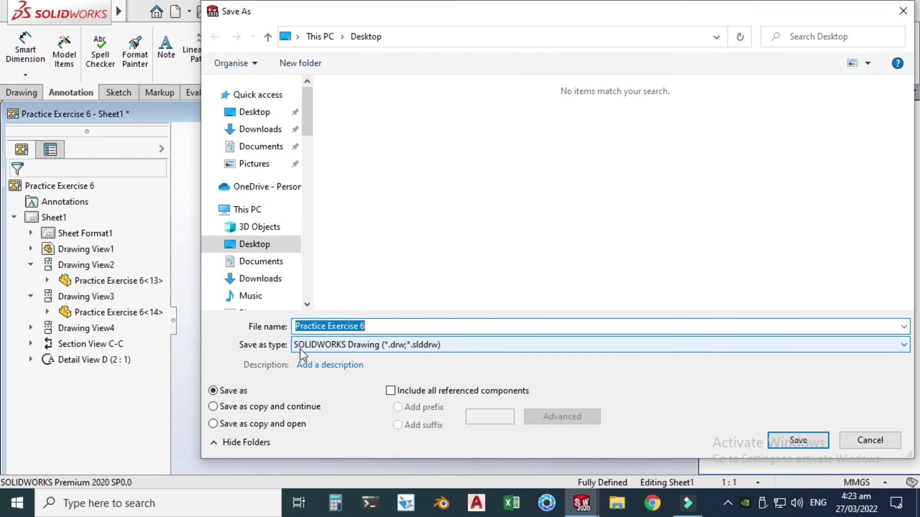
pyautogui.click(337, 346)
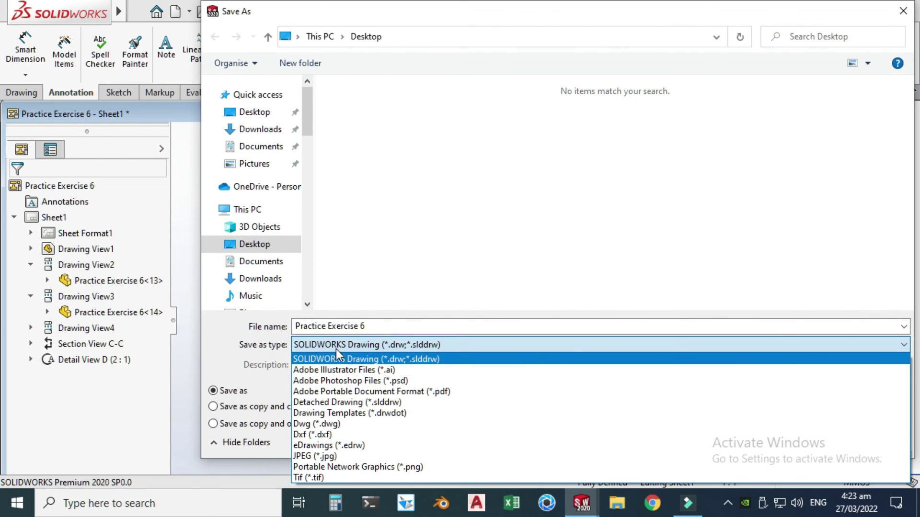
pyautogui.click(323, 392)
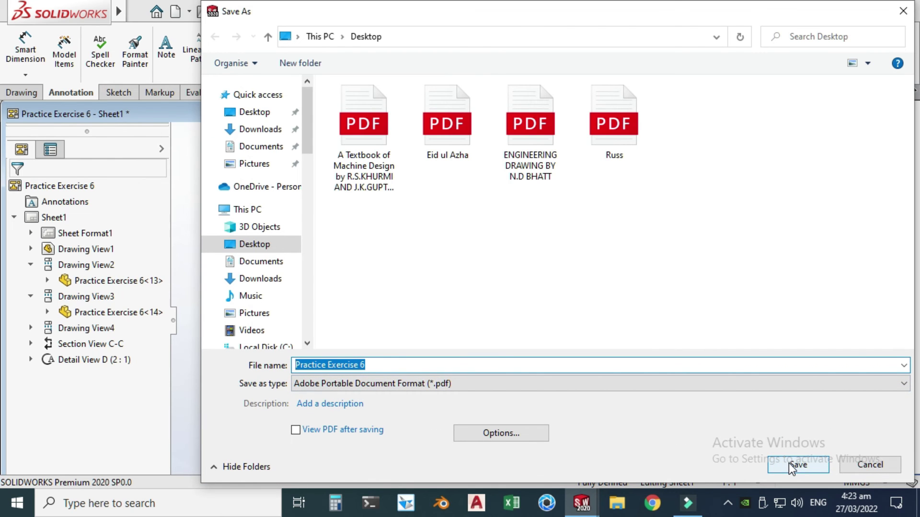
pyautogui.click(788, 464)
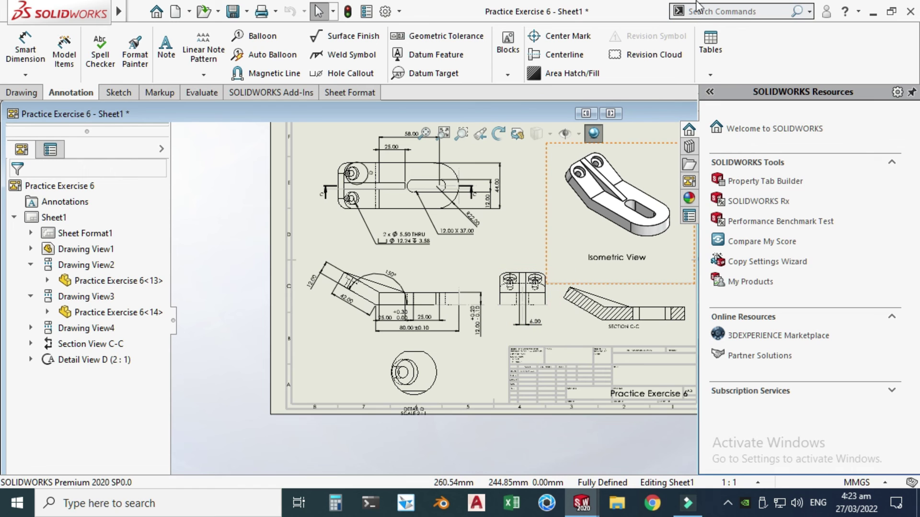
# Minimize SOLIDWORKS and open Practice Exercise 6.pdf from the desktop.
pyautogui.click(873, 14)
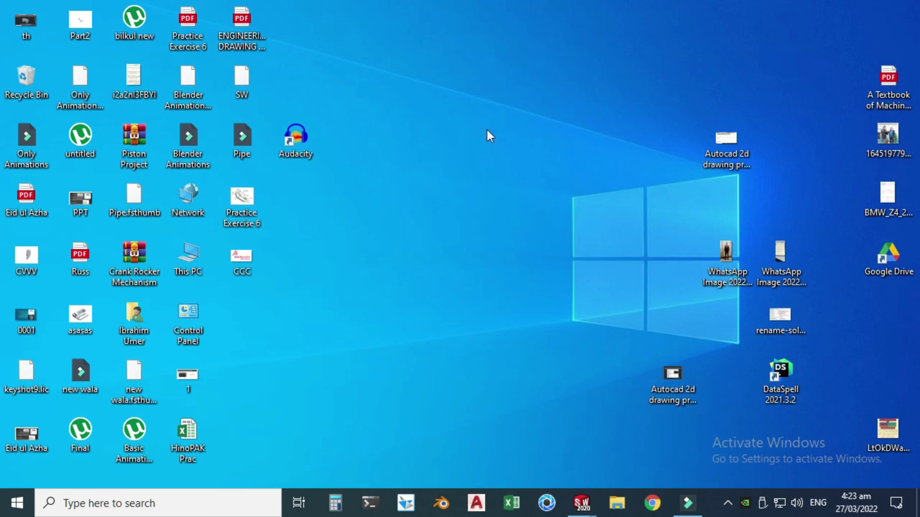
pyautogui.doubleClick(197, 45)
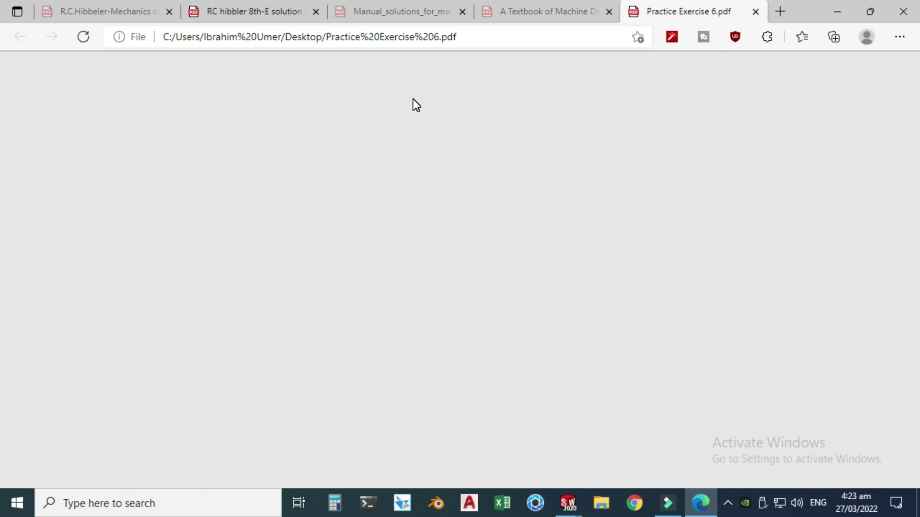
# Scroll through the PDF in Edge to check the dimensions, Isometric View label and title block.
pyautogui.scroll(-3, 460, 220)
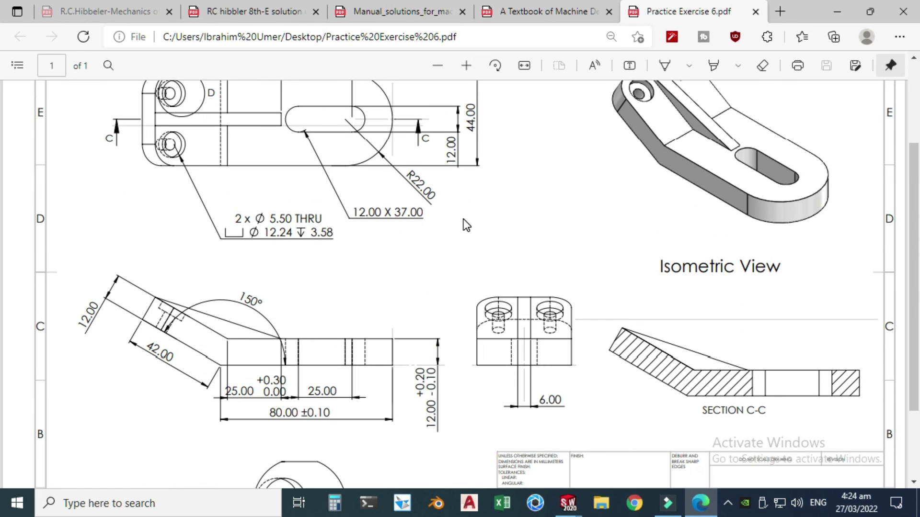
pyautogui.scroll(3, 464, 220)
pyautogui.scroll(-4, 464, 220)
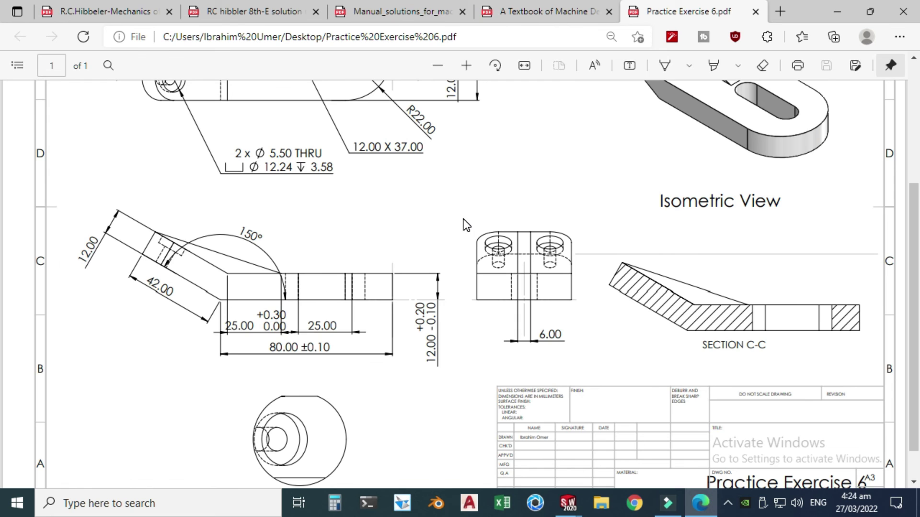
pyautogui.scroll(-1, 463, 219)
pyautogui.scroll(5, 464, 220)
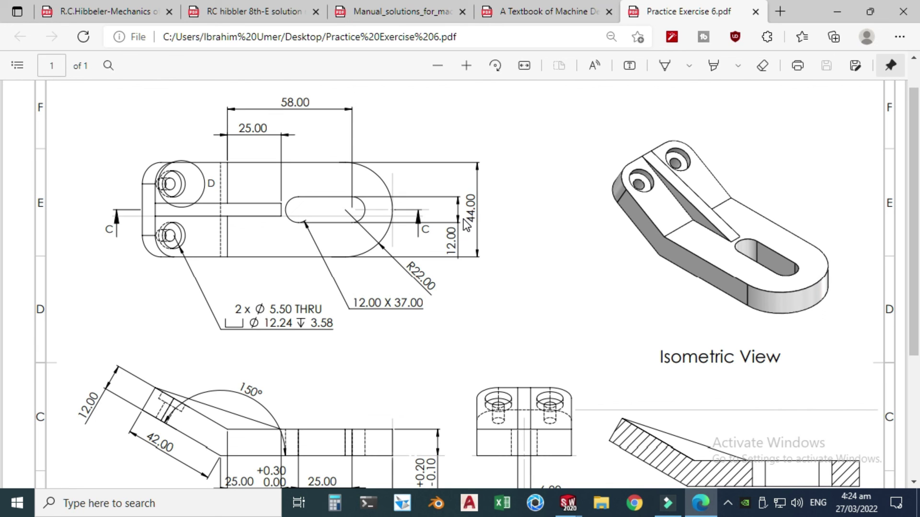
pyautogui.scroll(-3, 466, 225)
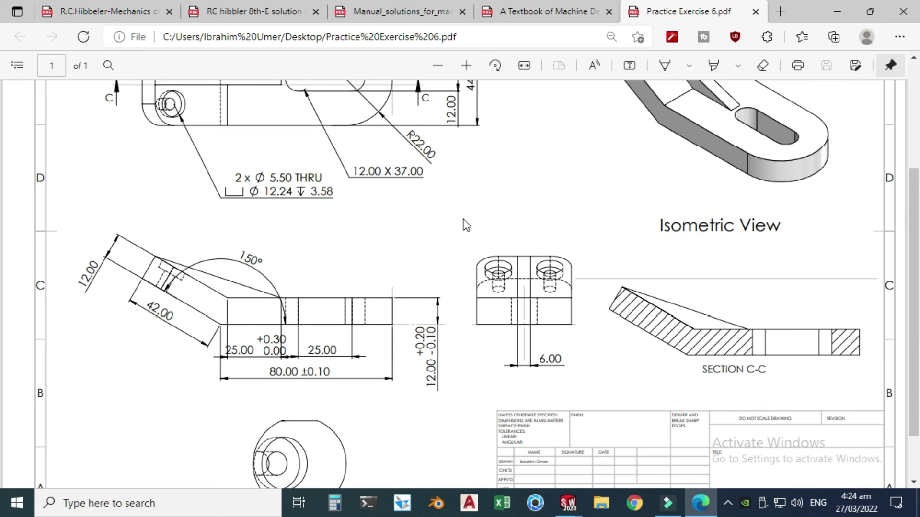
pyautogui.scroll(3, 465, 225)
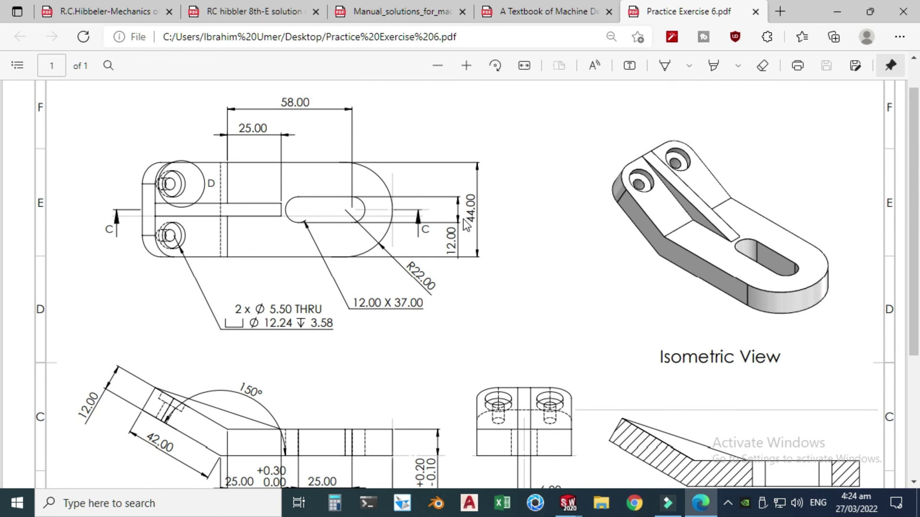